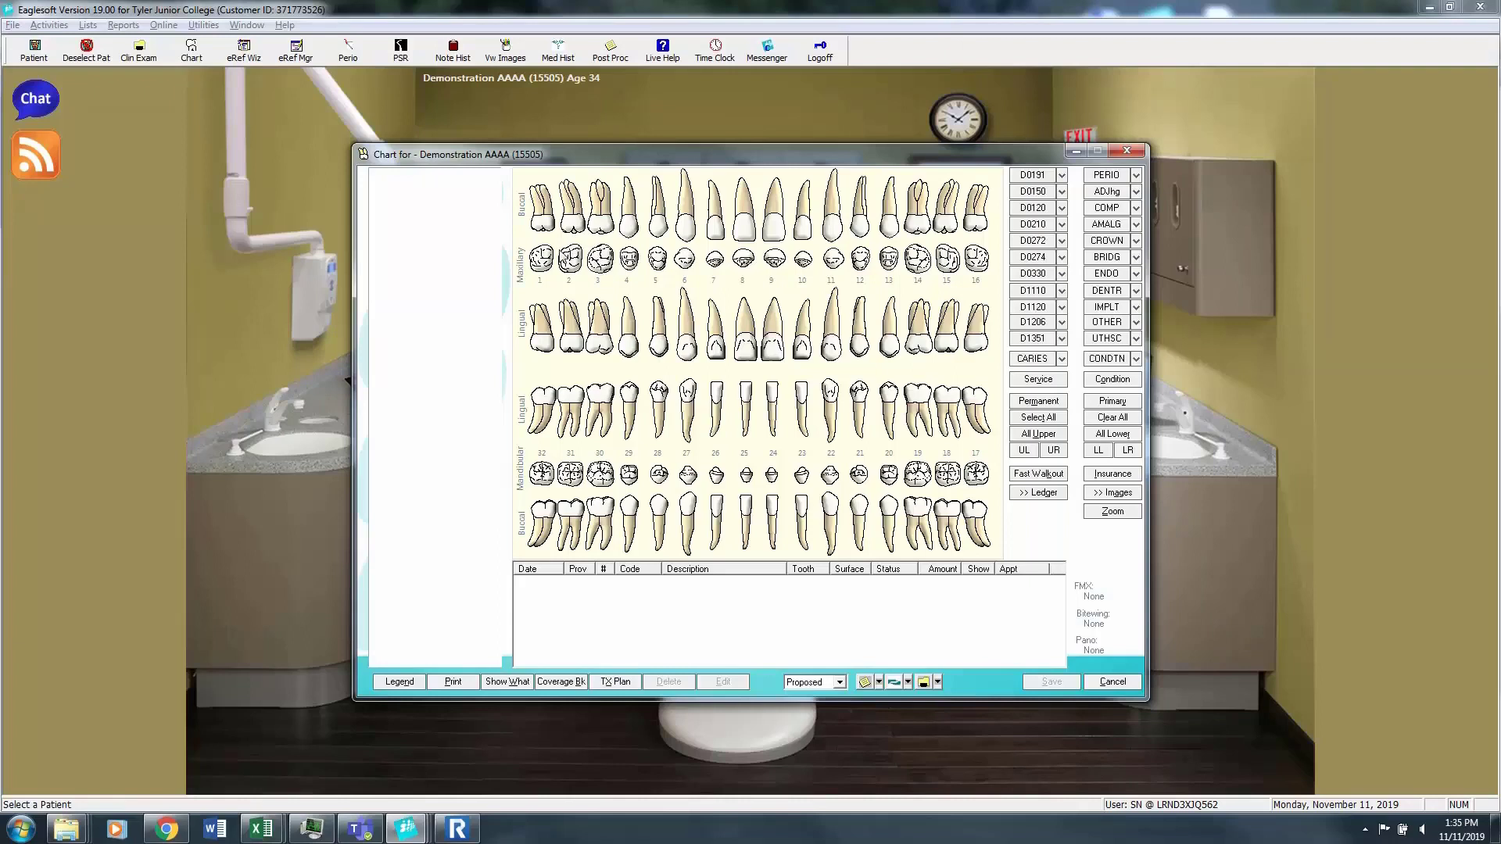
Step: Chart teeth 1 and 32 with the 22 MISSING TOOTH condition
left_click(567, 258)
left_click(540, 256)
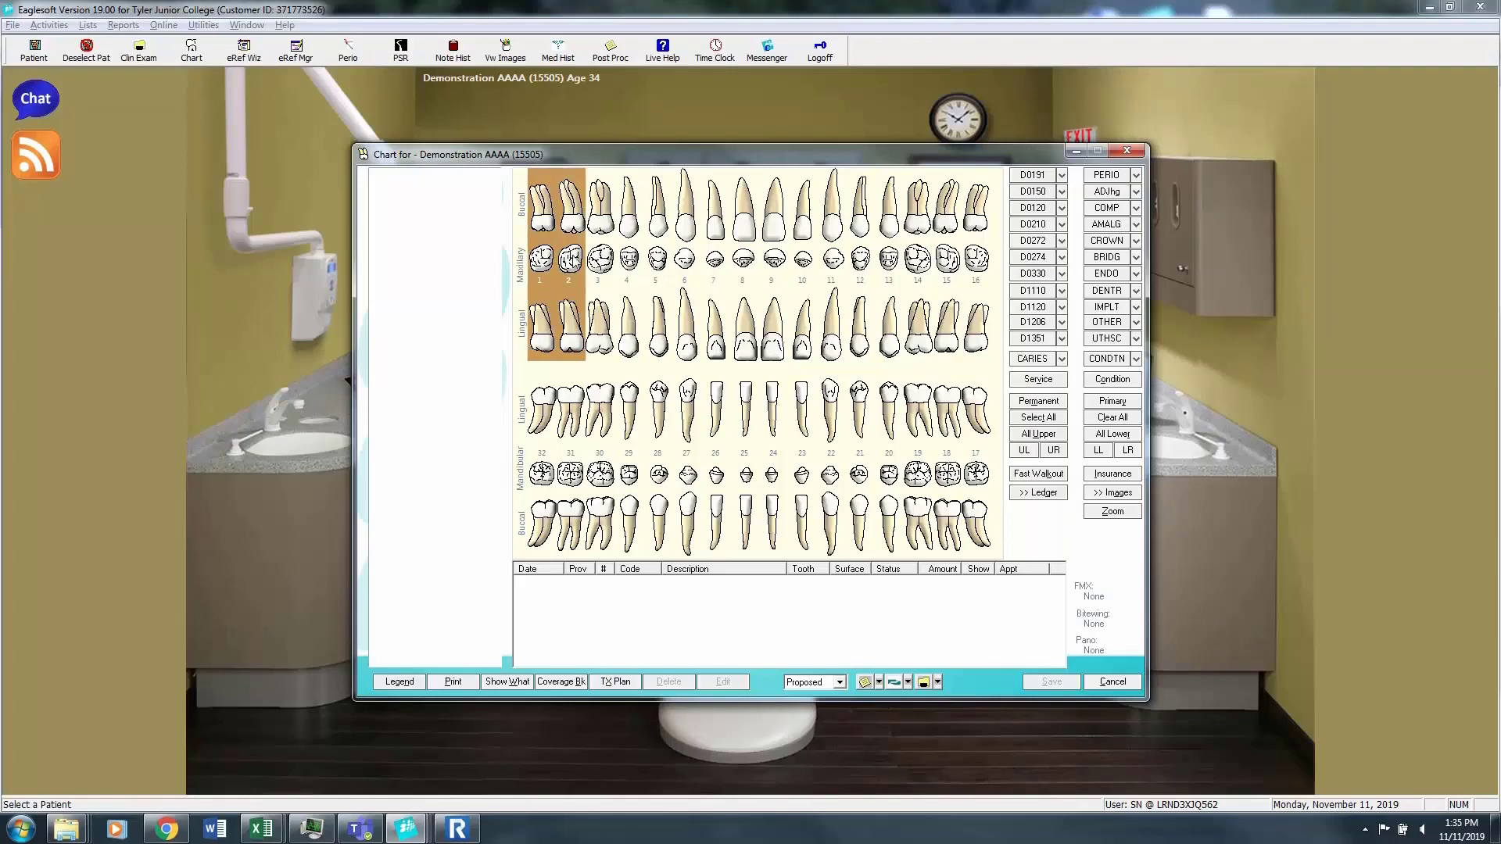
left_click(575, 263)
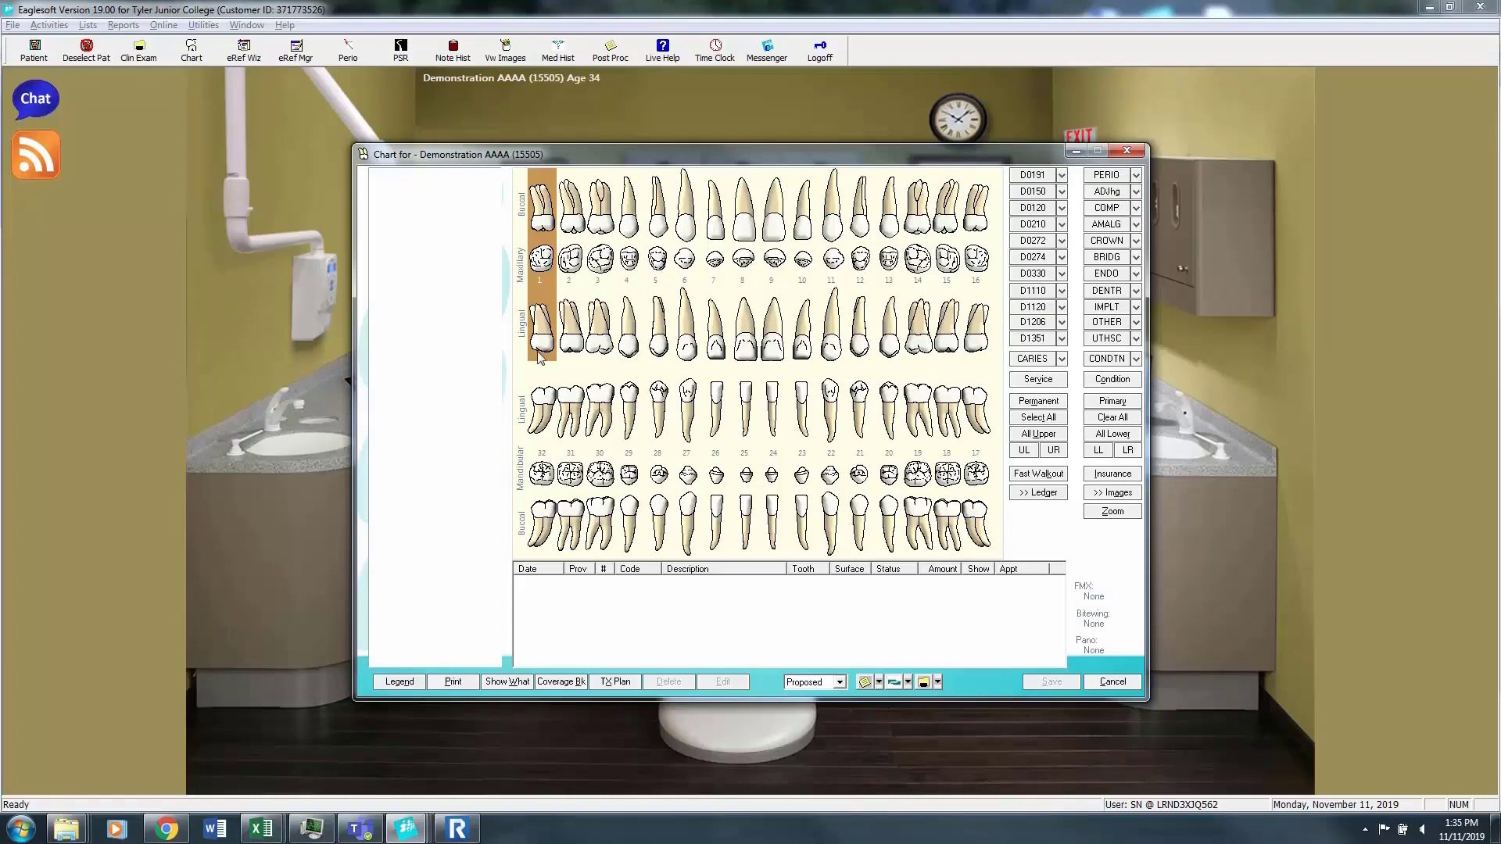
left_click(550, 411)
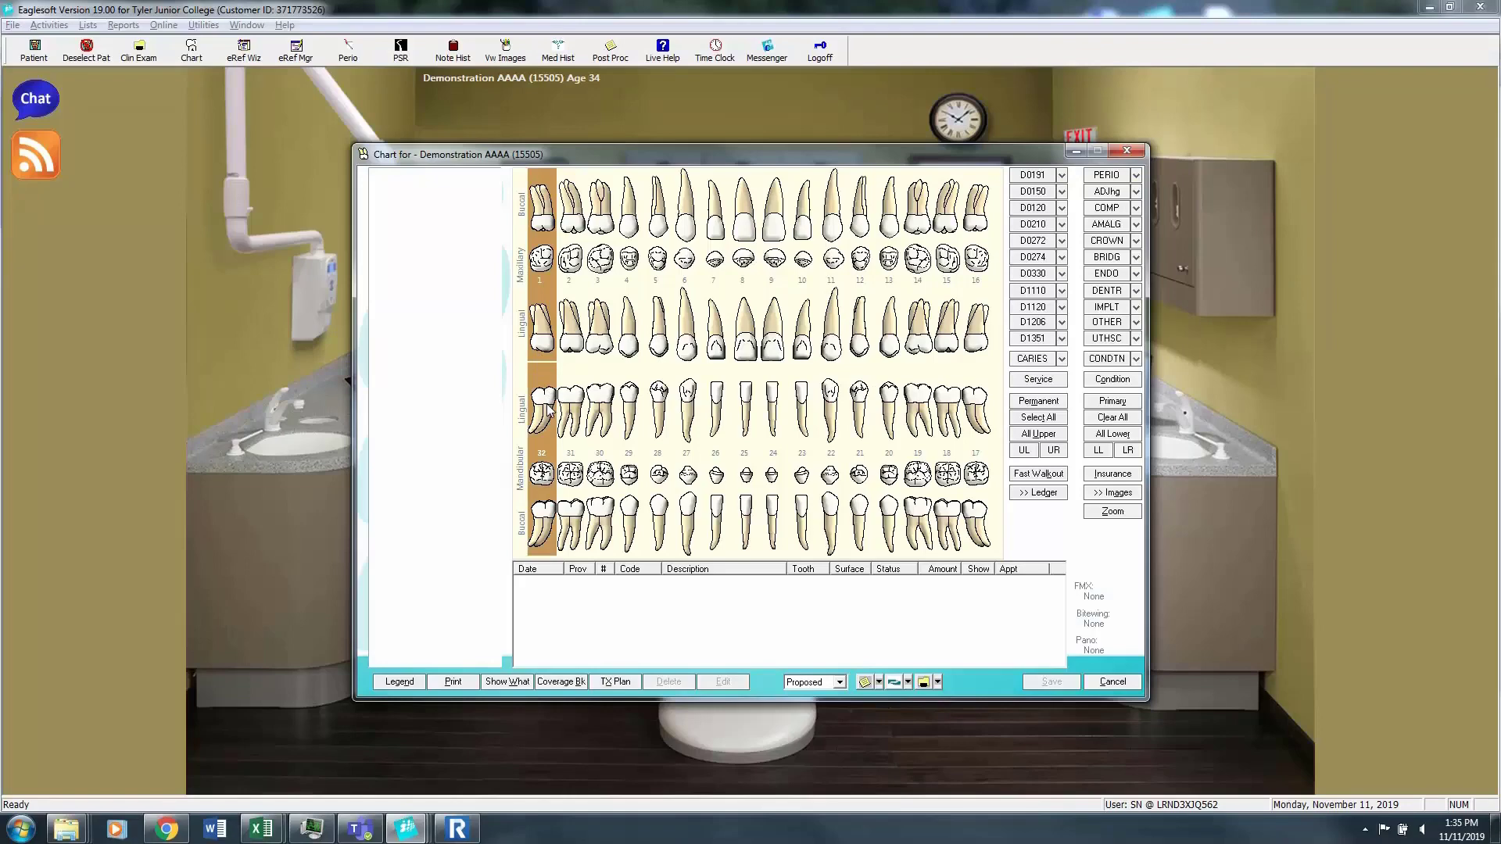
left_click(1135, 359)
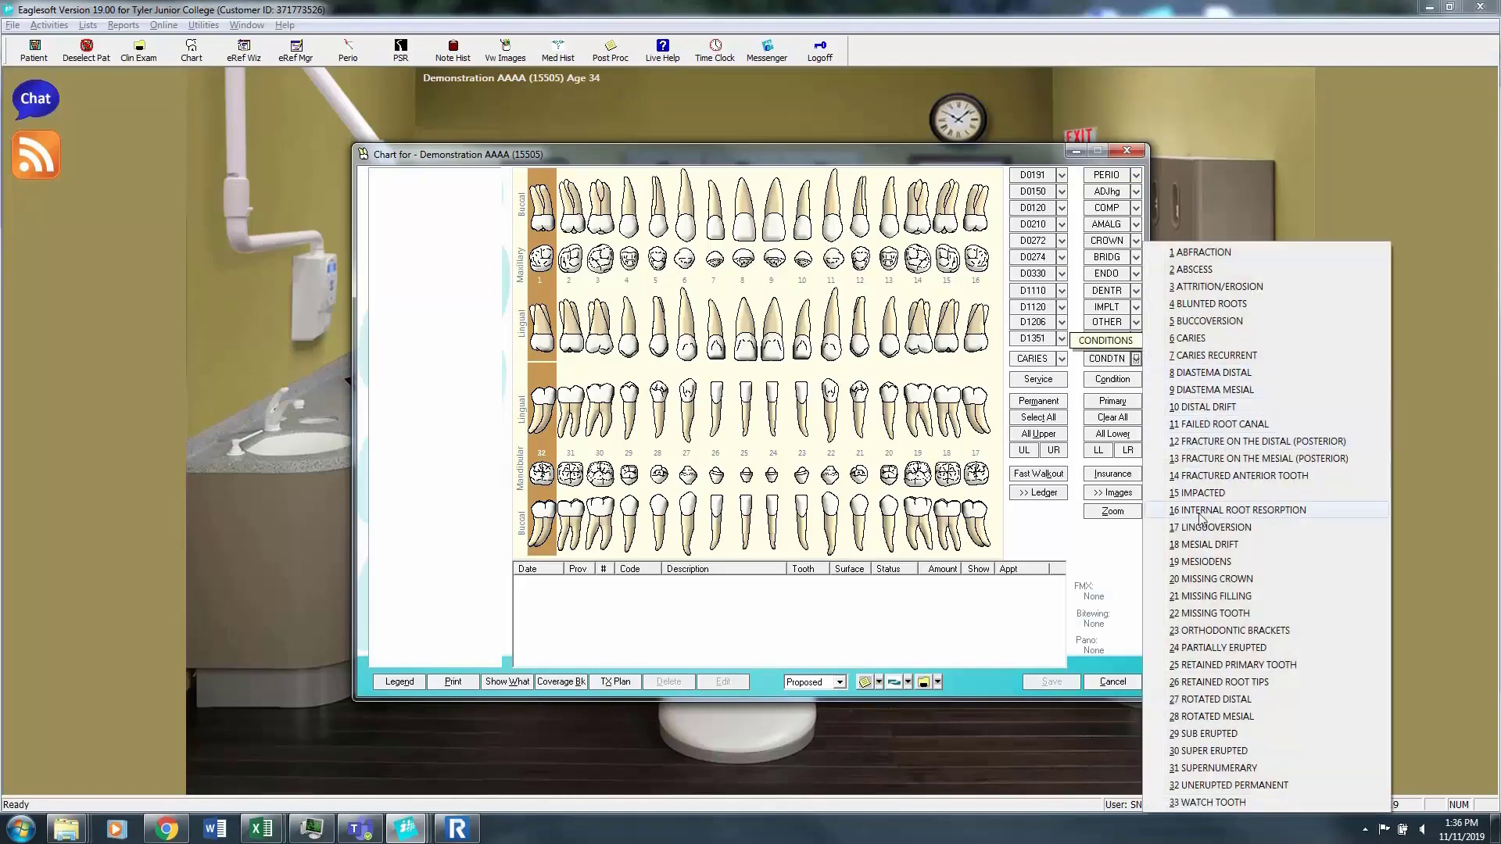
left_click(1224, 613)
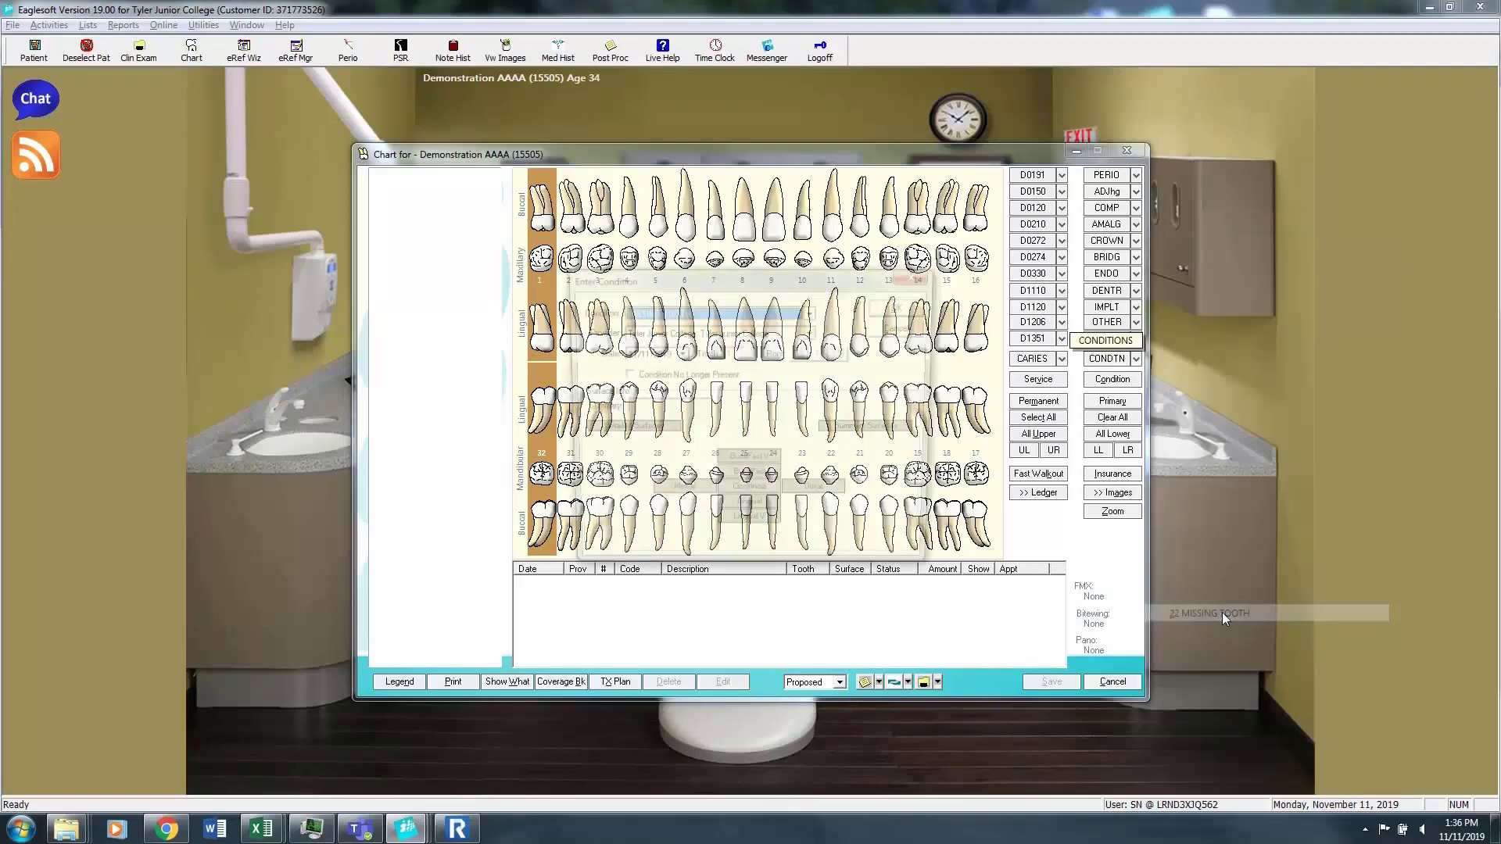
left_click(905, 306)
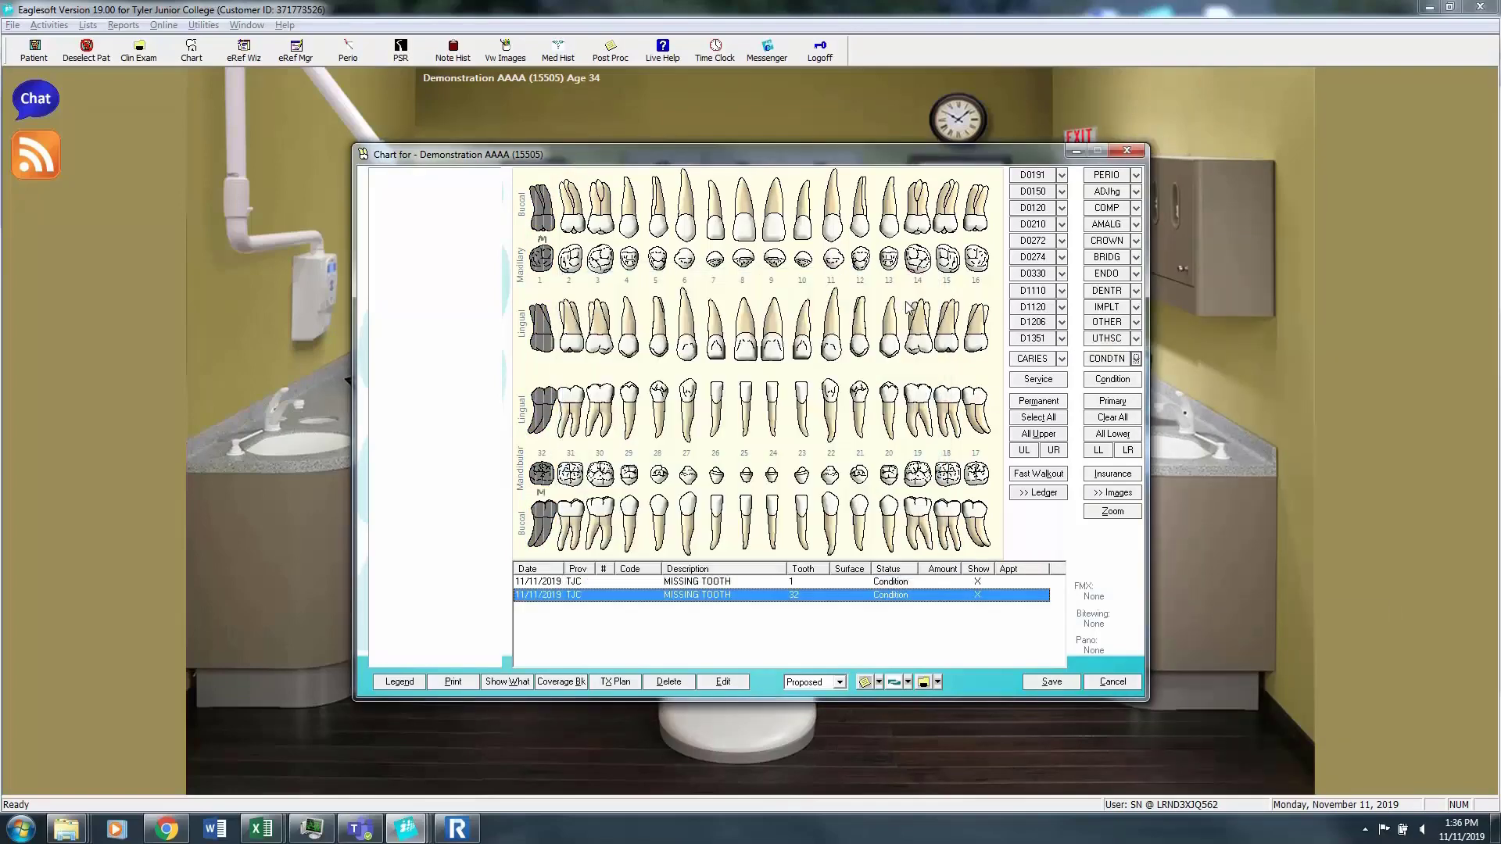
left_click(1136, 359)
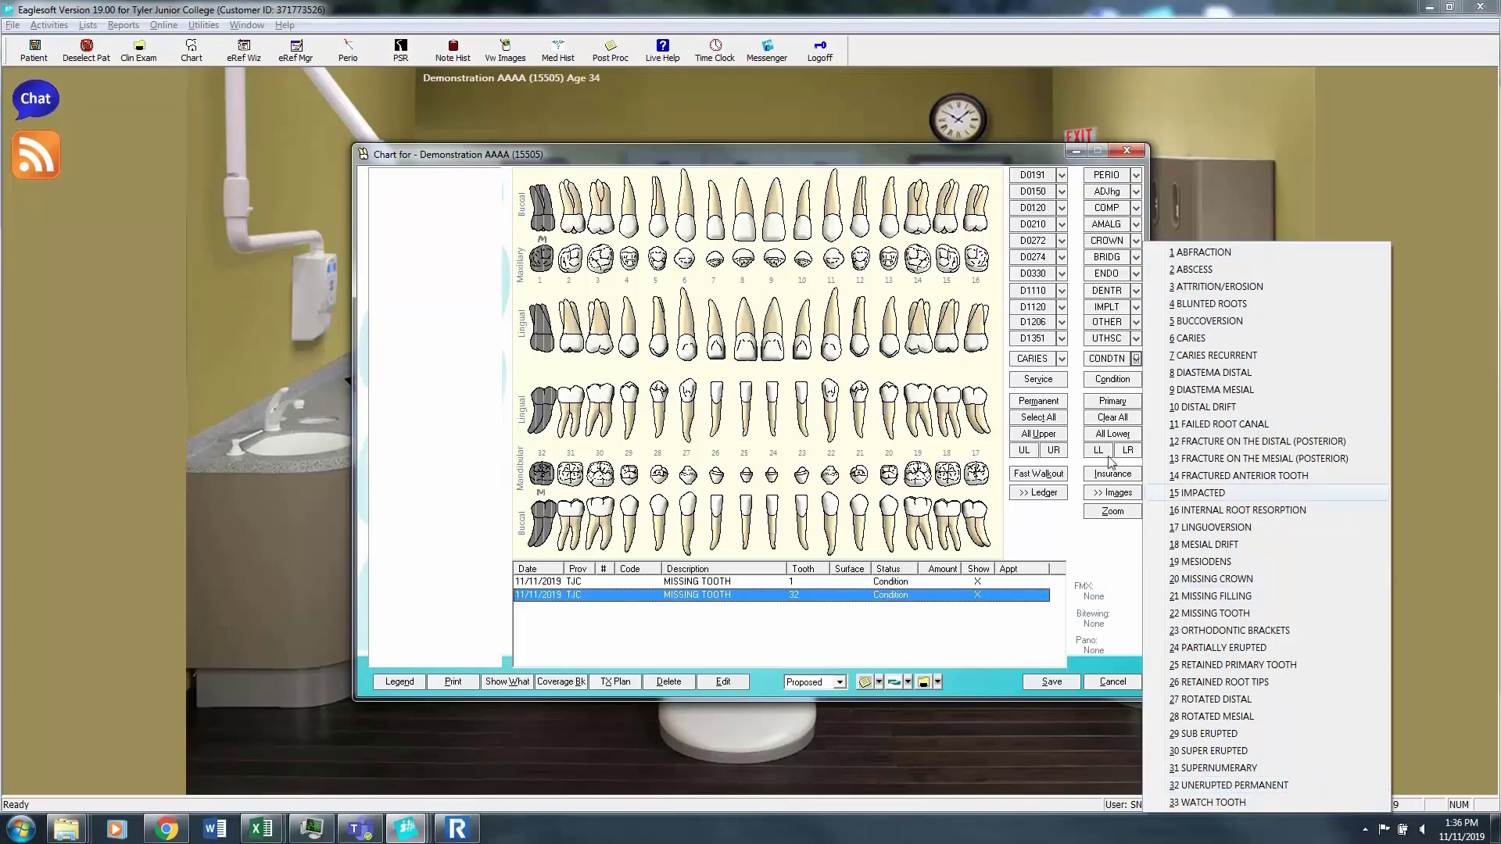
Step: Give teeth 16 and 17 the 15 IMPACTED condition
left_click(996, 356)
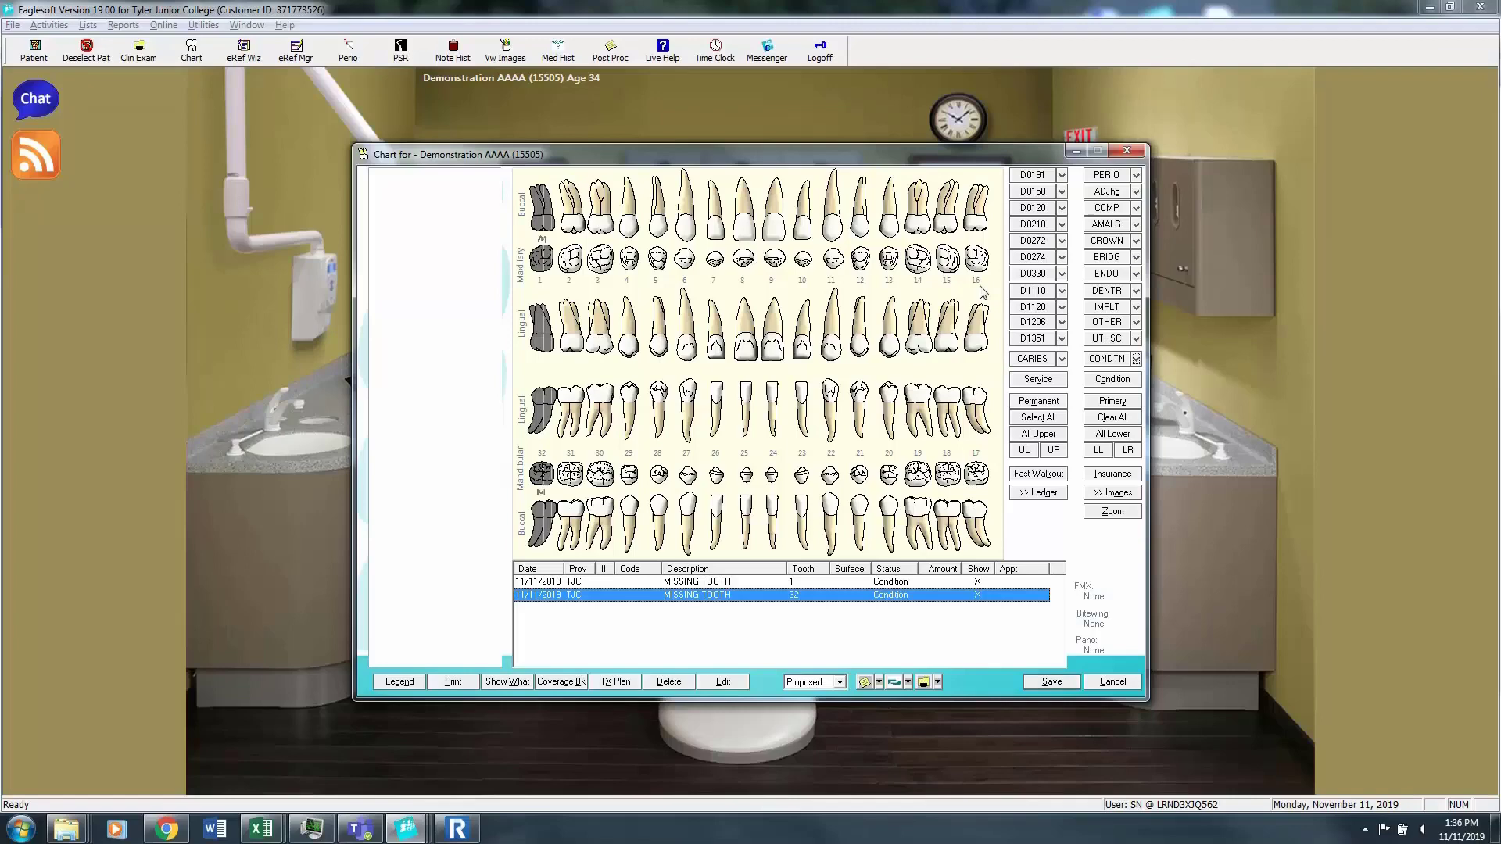
left_click(984, 289)
left_click(983, 432)
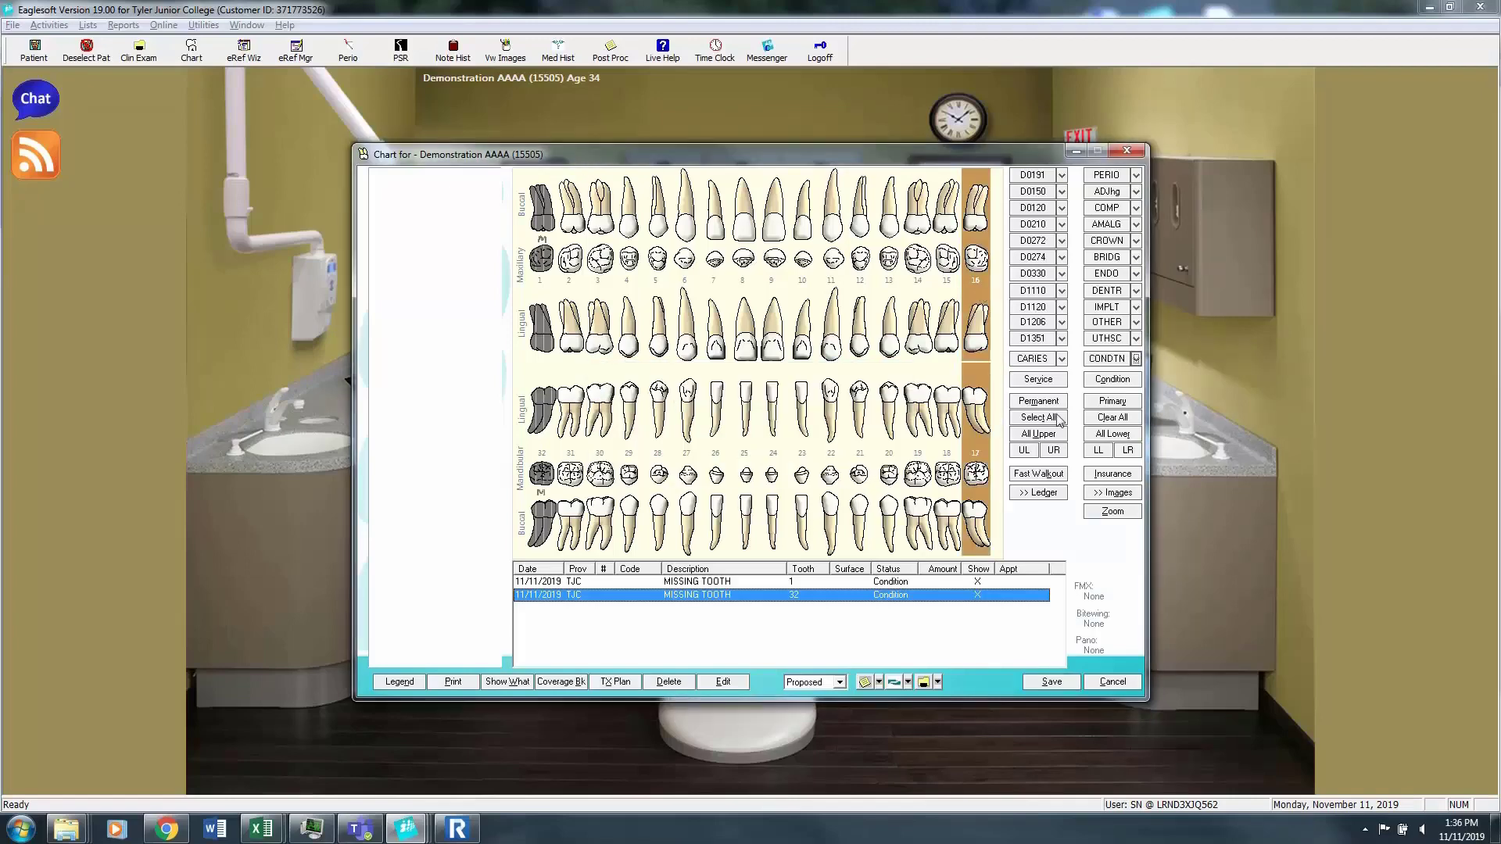
left_click(1136, 359)
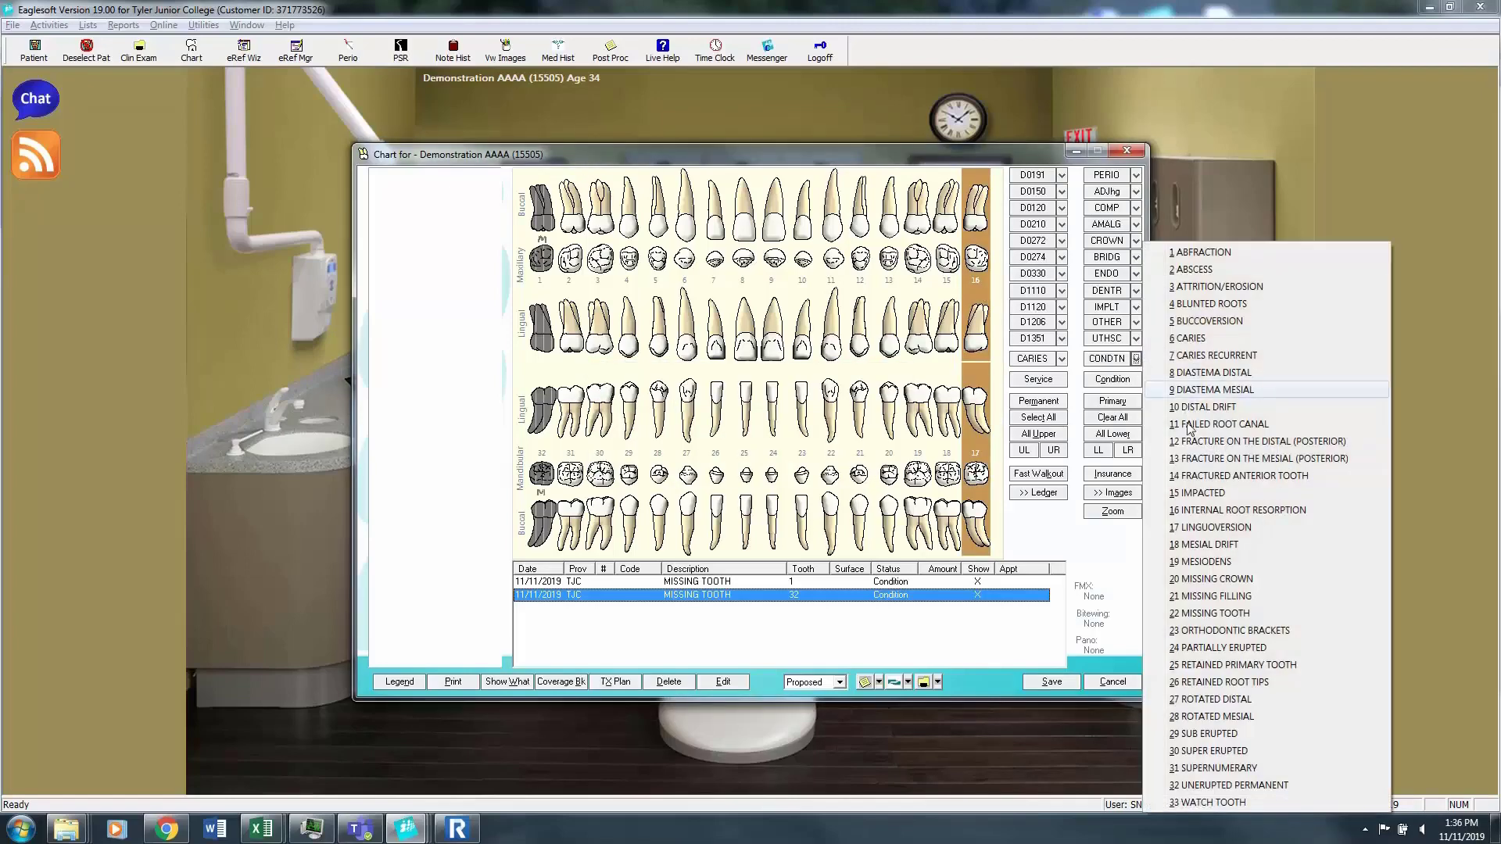
left_click(1204, 493)
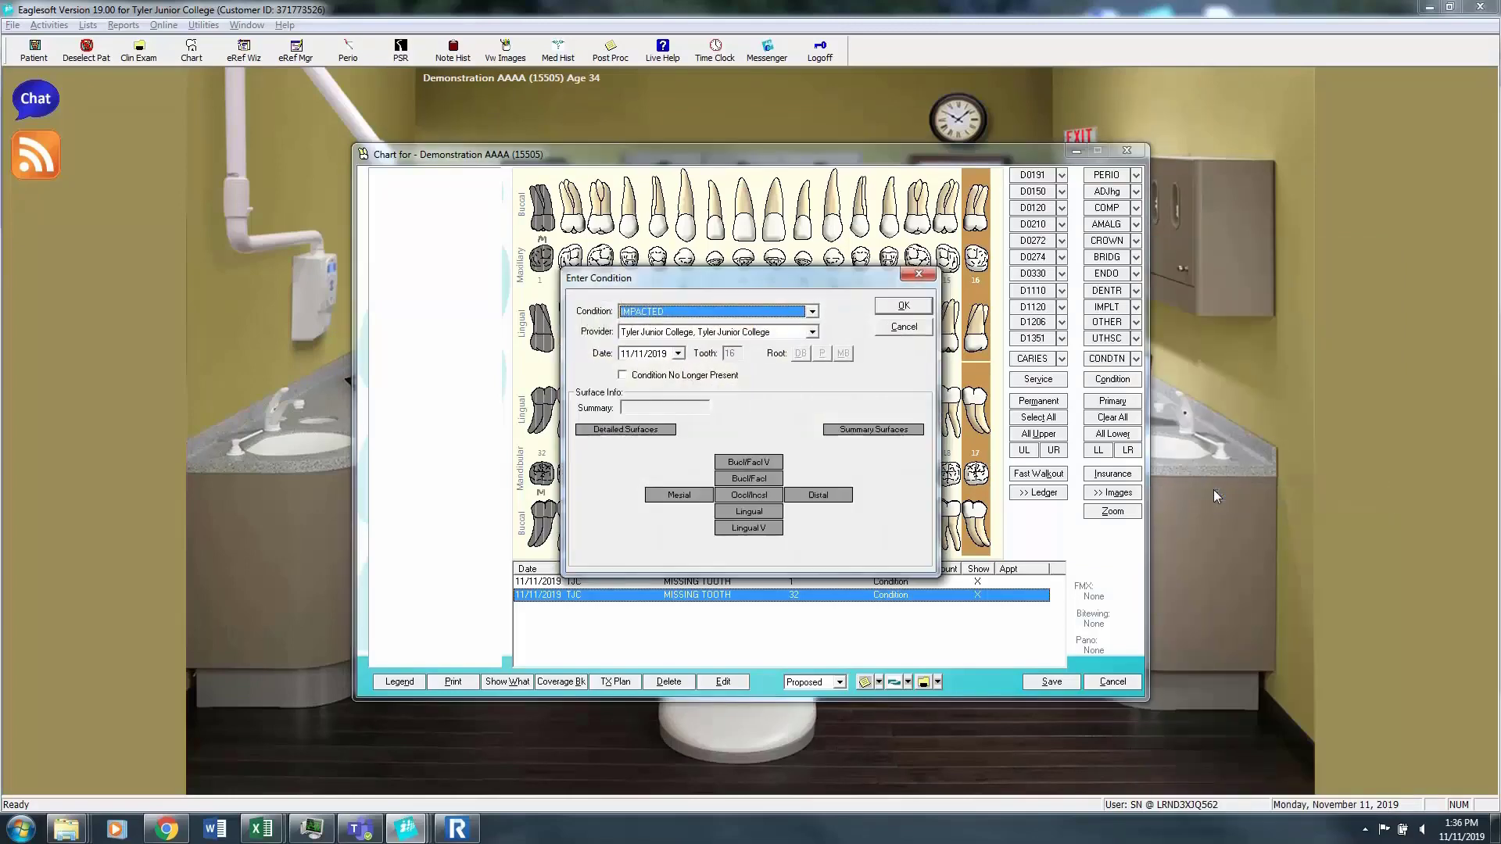
left_click(902, 307)
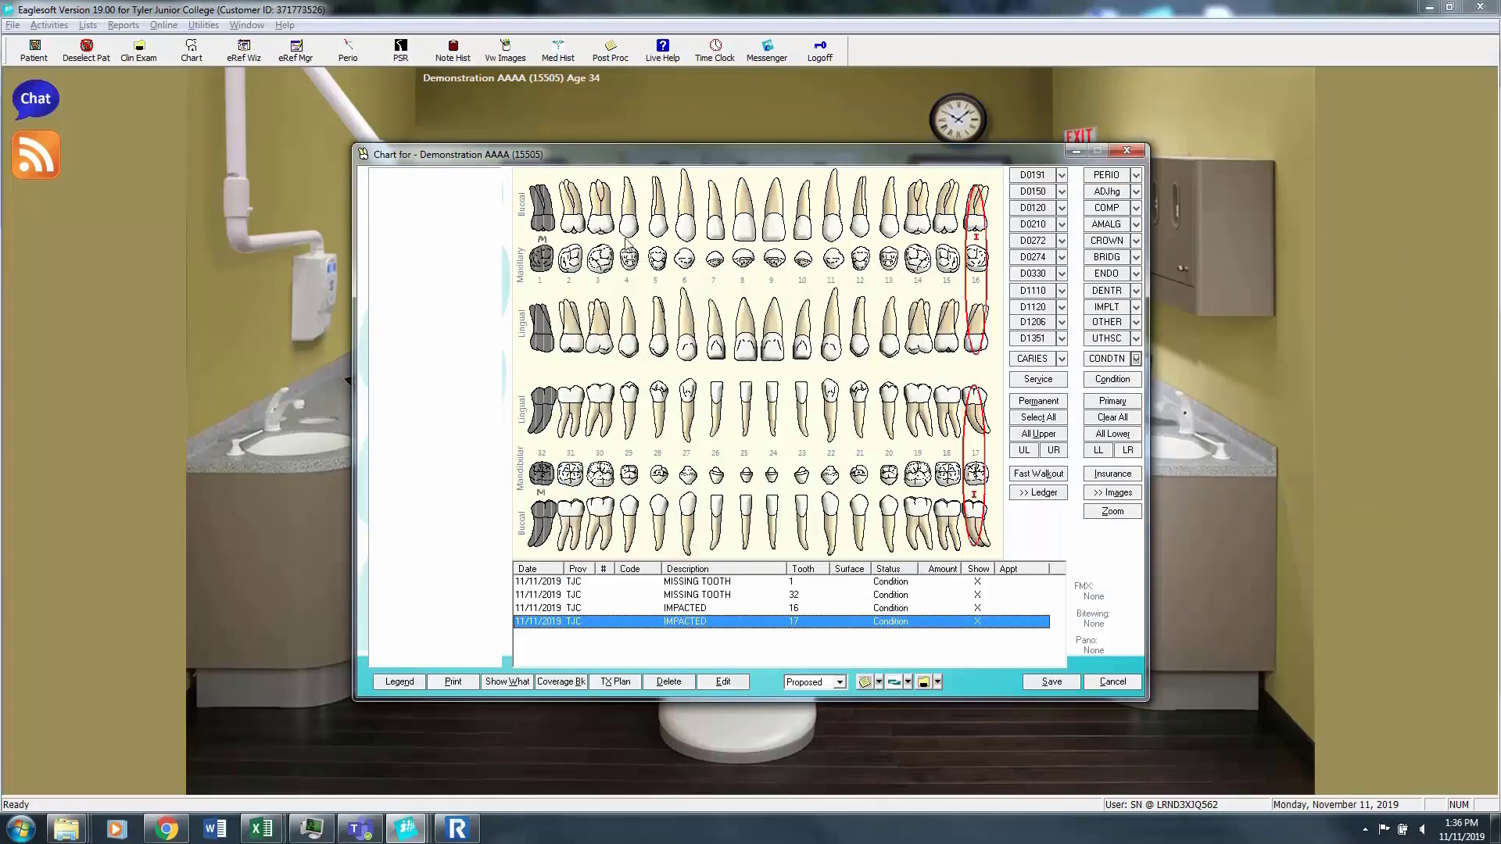
left_click(573, 261)
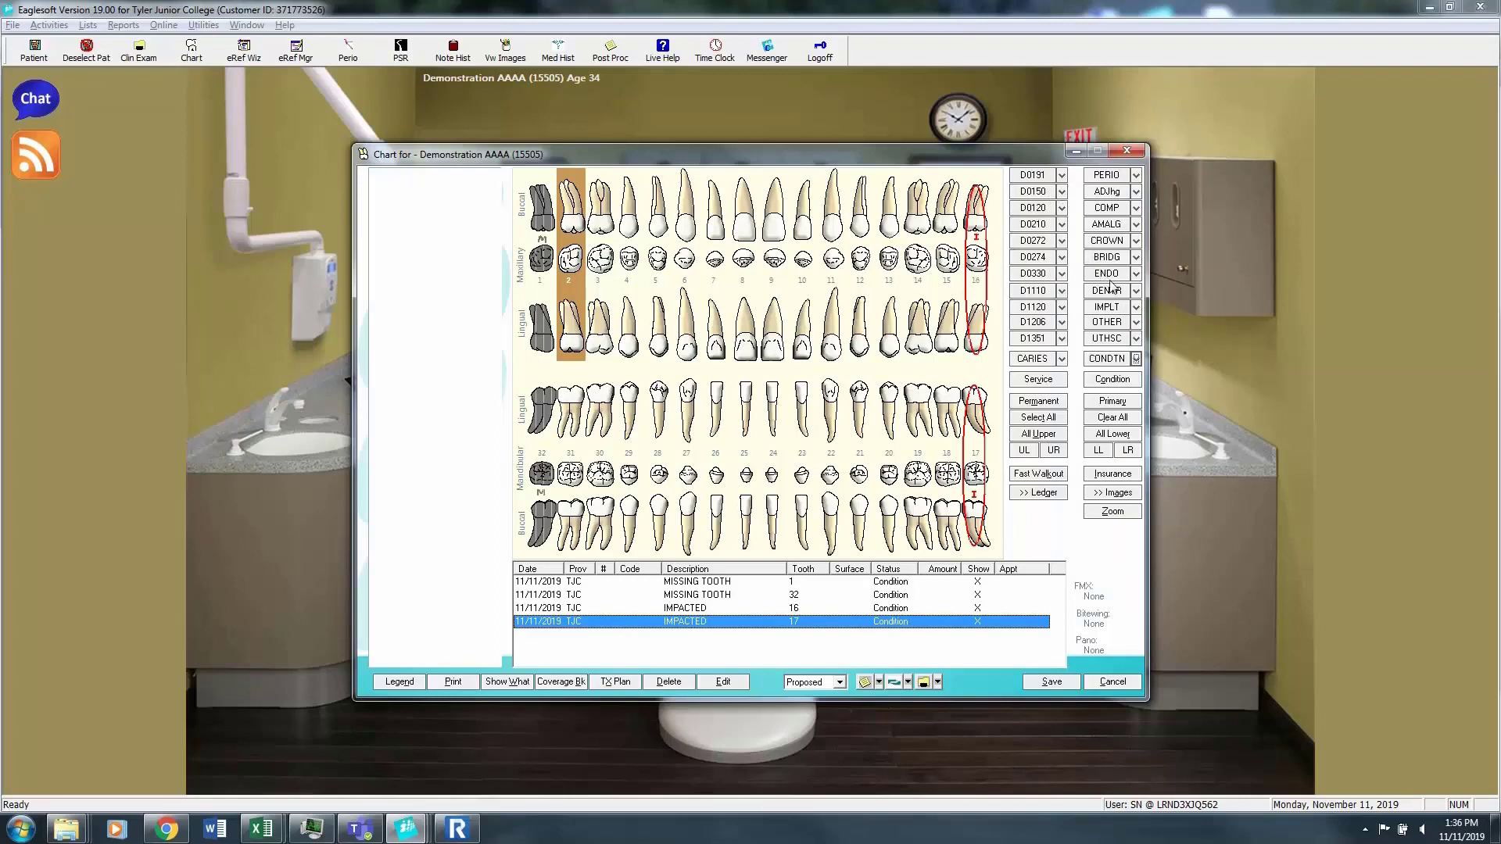
Step: Add a D1351 Sealant - per tooth on tooth 2 with status Existing
left_click(1061, 338)
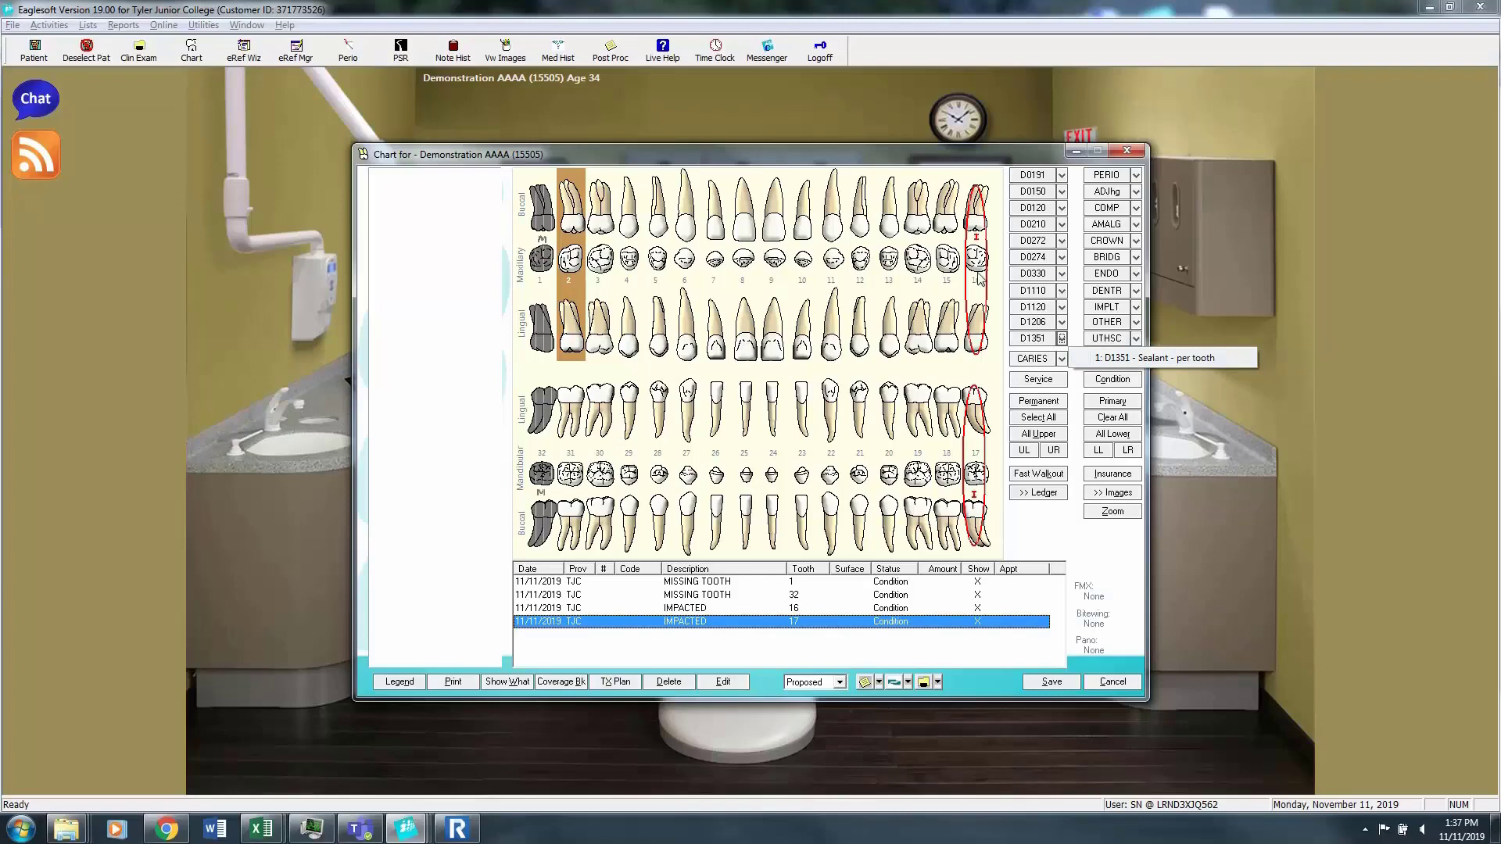
left_click(1171, 357)
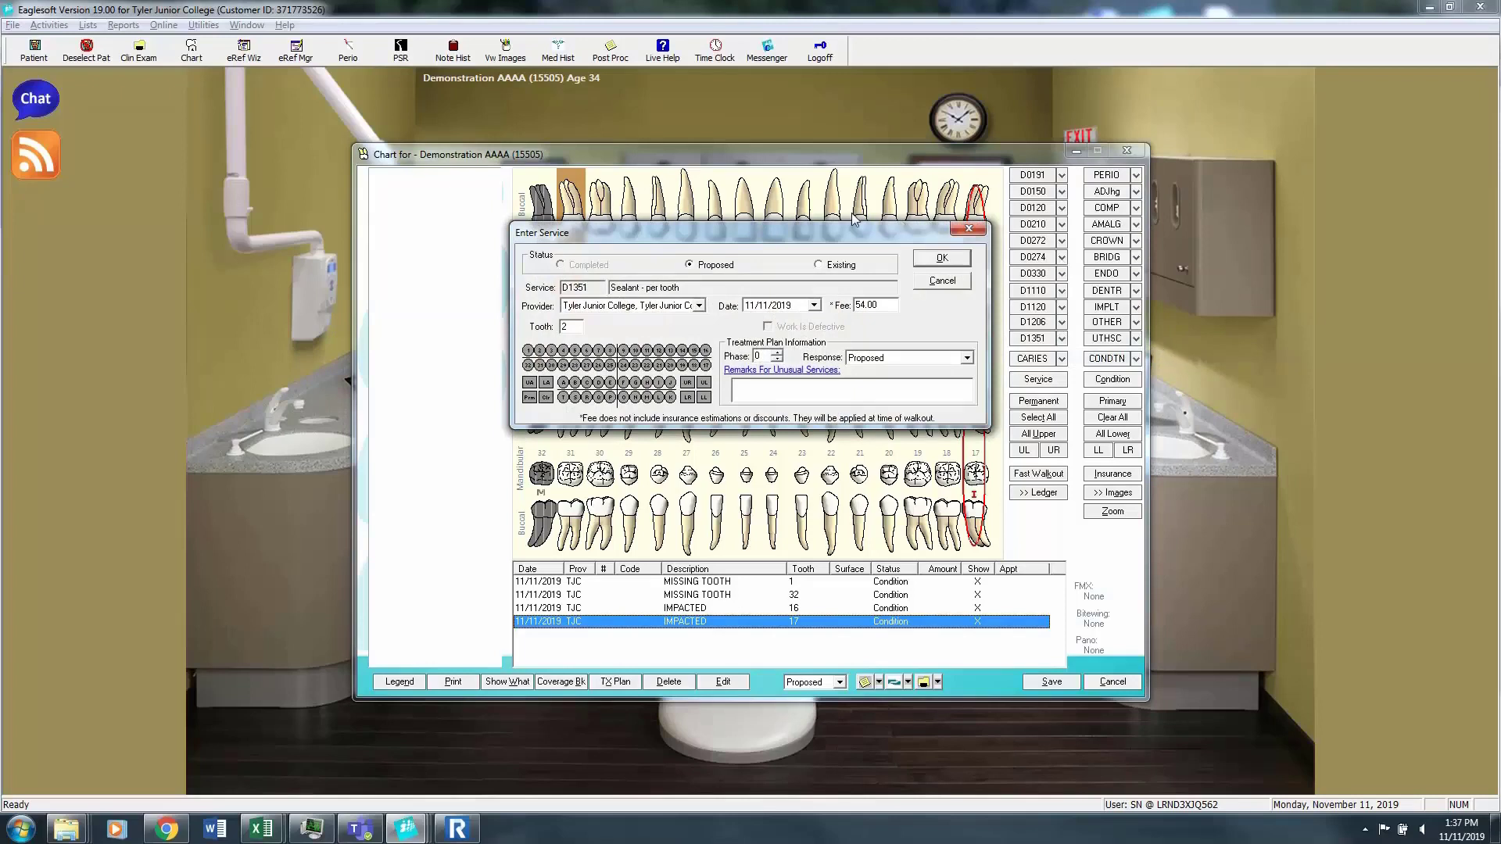
left_click(821, 266)
left_click(944, 259)
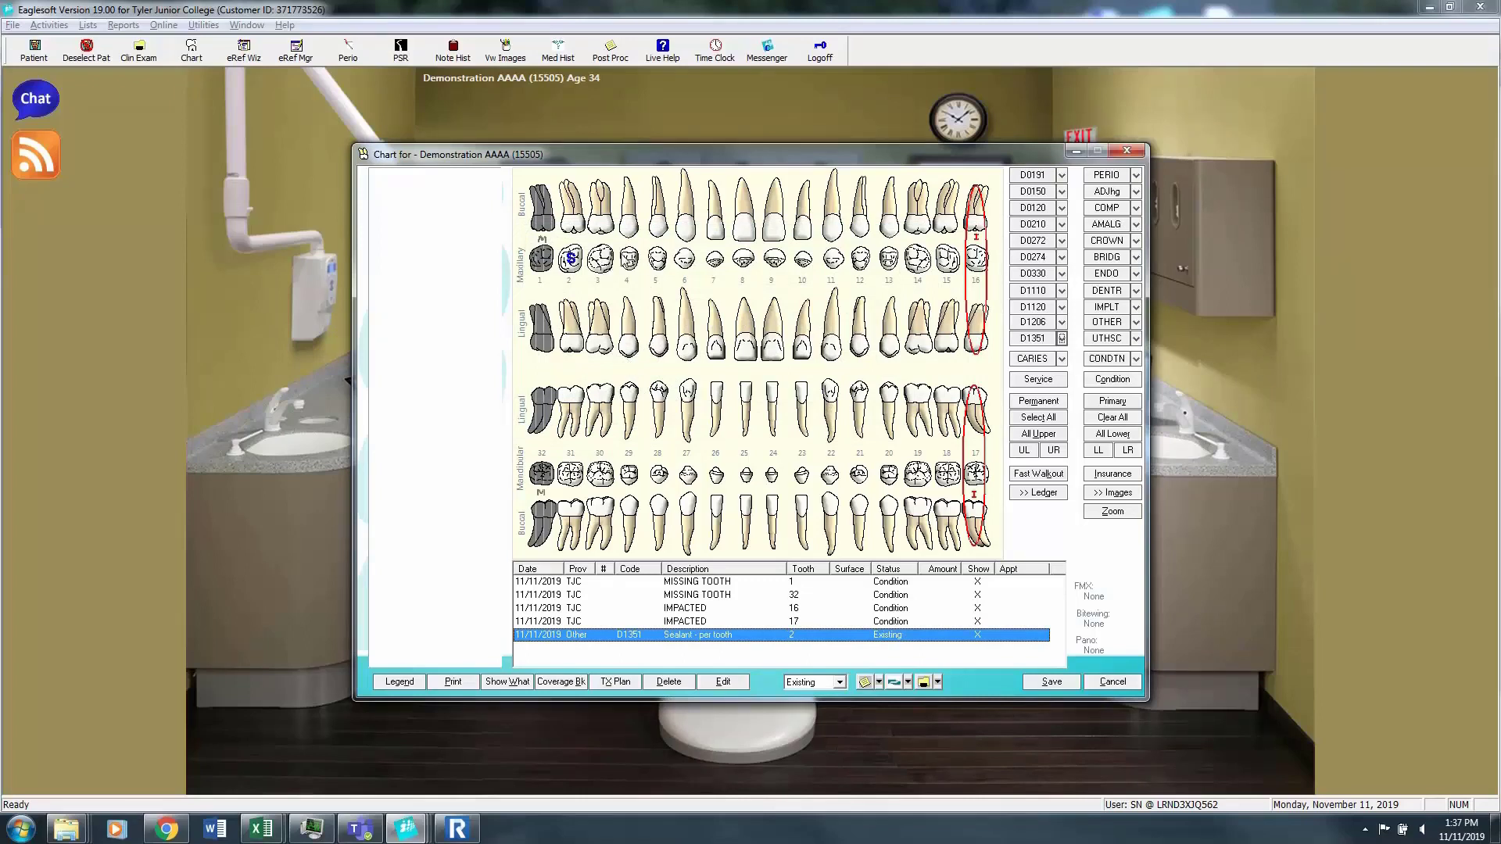
Step: Add a proposed D1351 per-tooth sealant on tooth 3 at 54.00
left_click(602, 266)
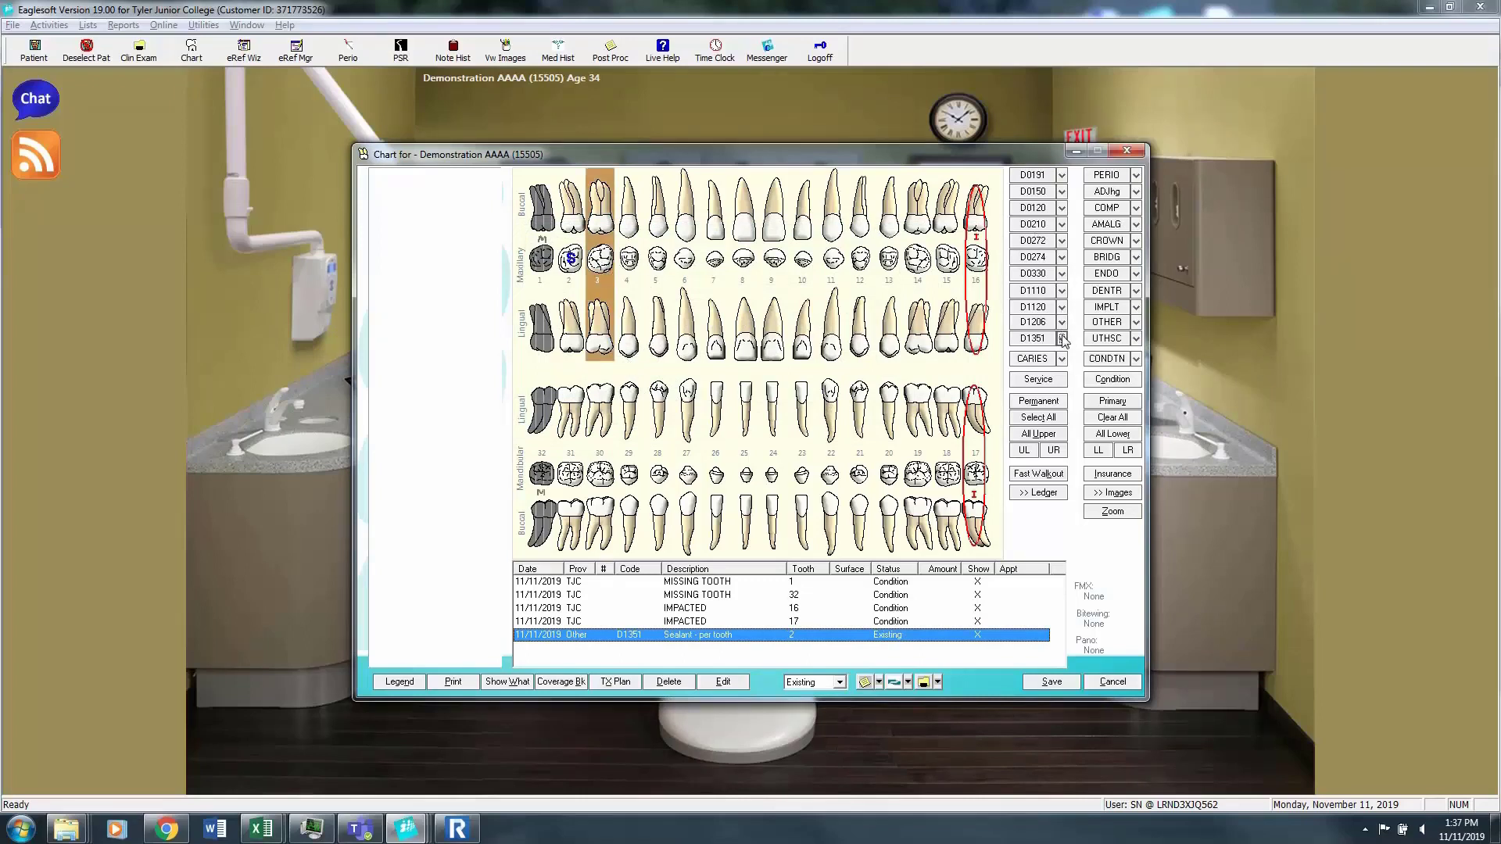
left_click(1102, 357)
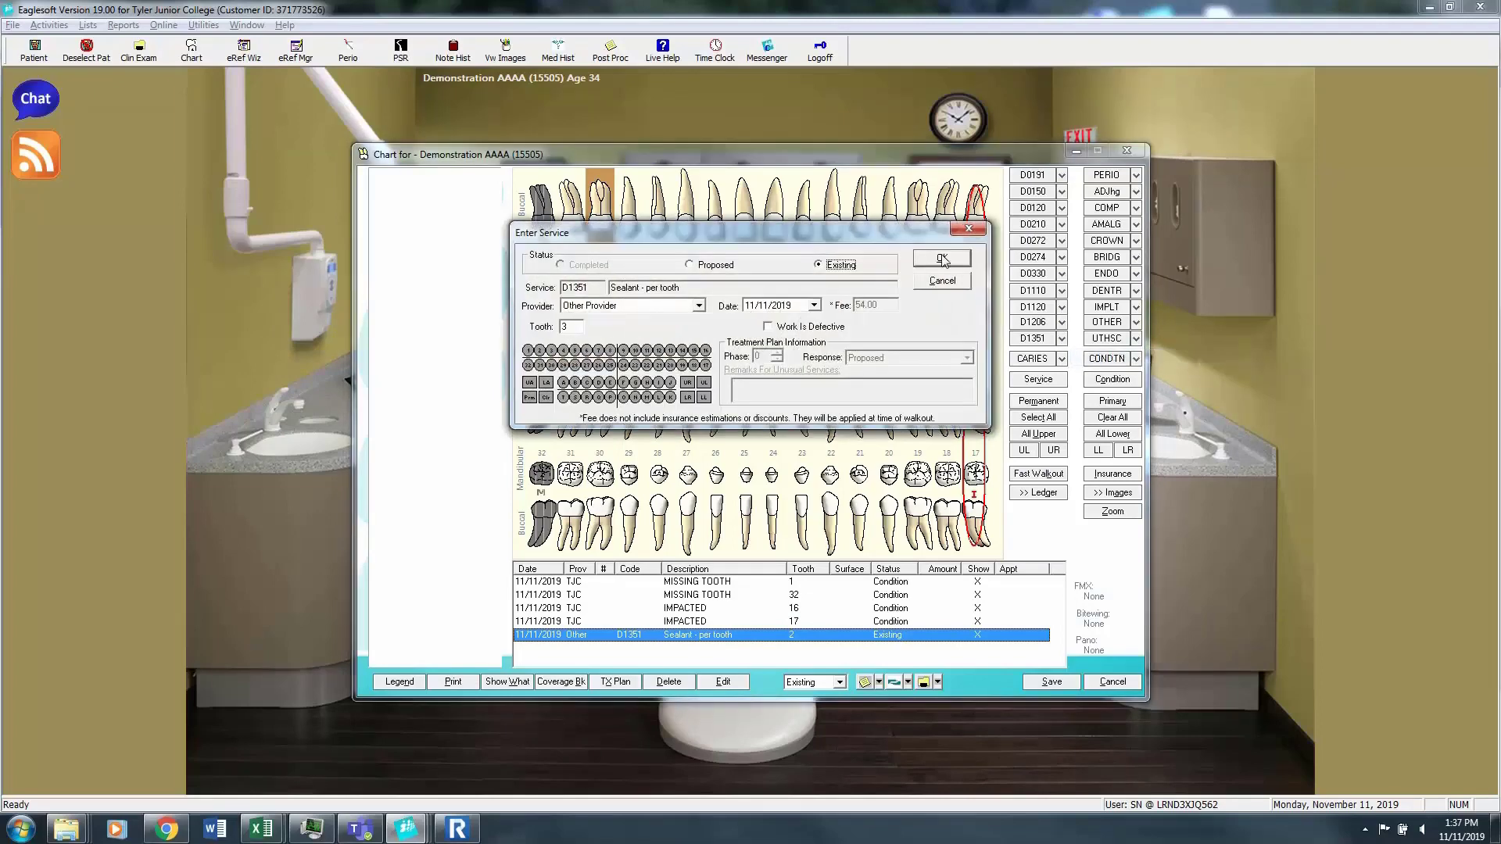
left_click(714, 266)
left_click(940, 259)
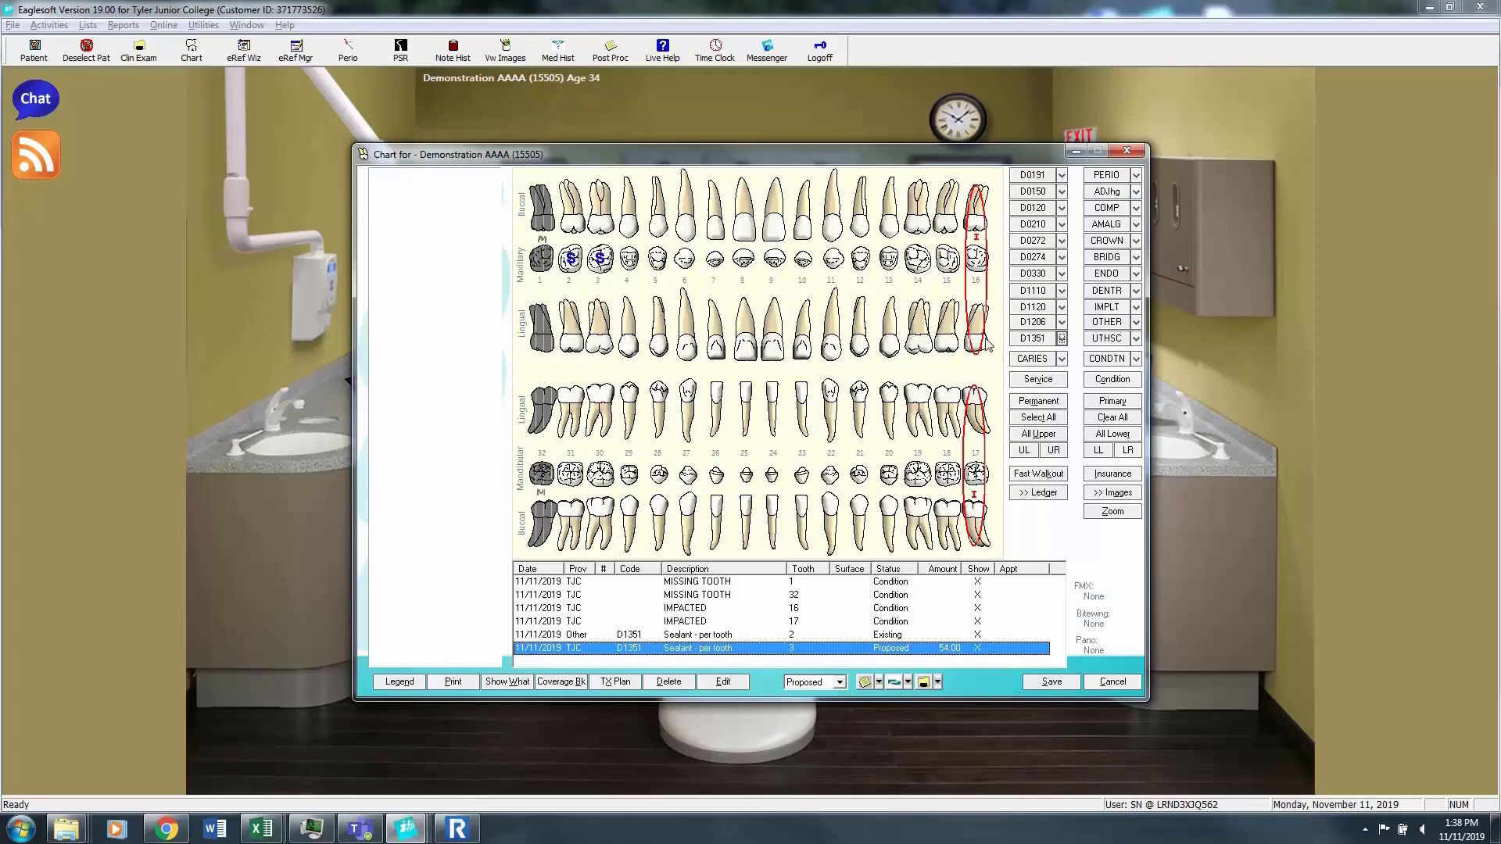
left_click(628, 244)
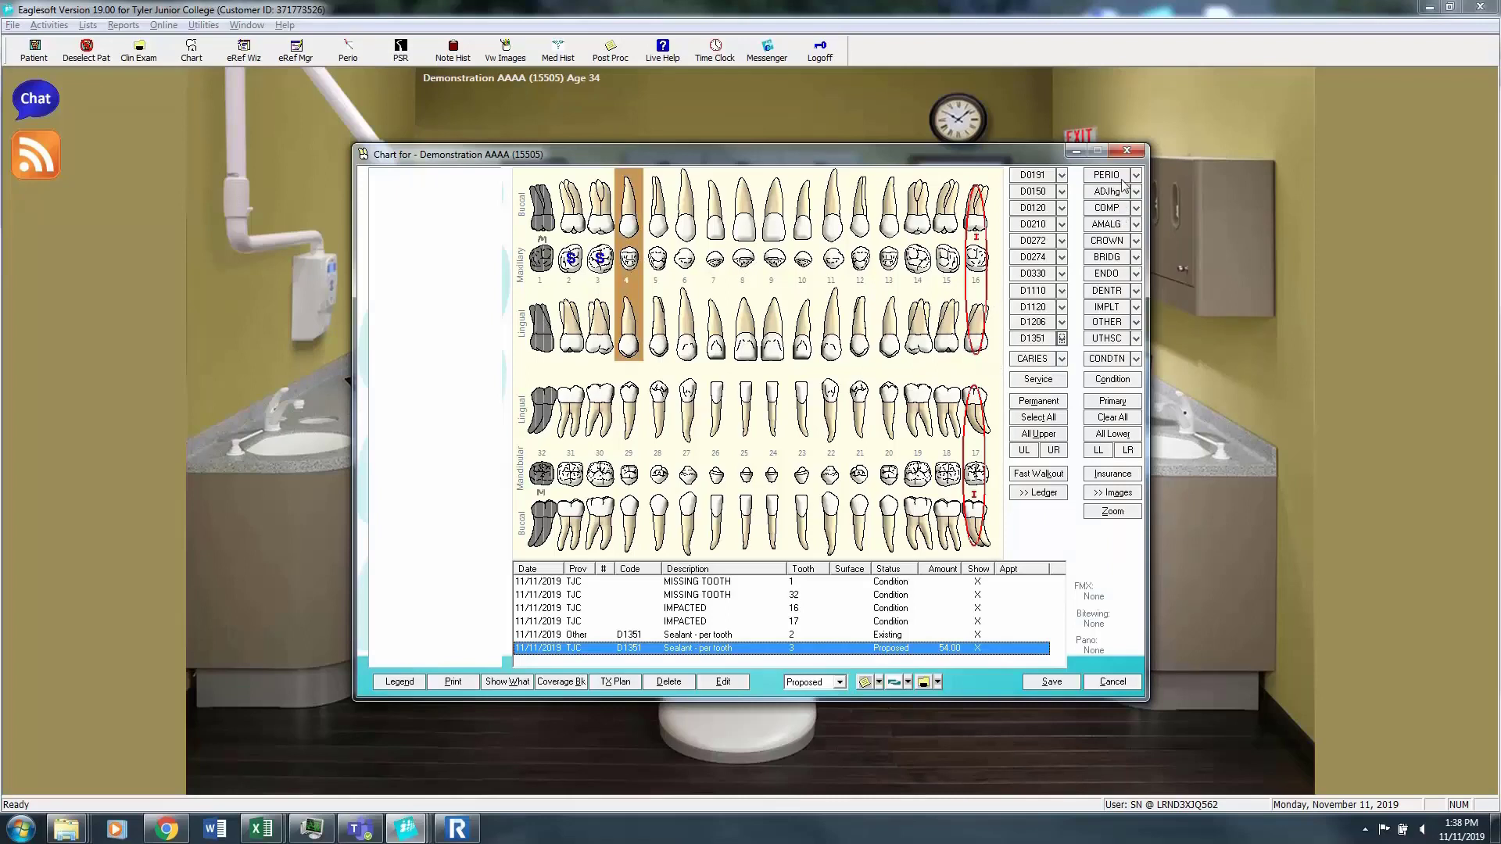
left_click(1137, 208)
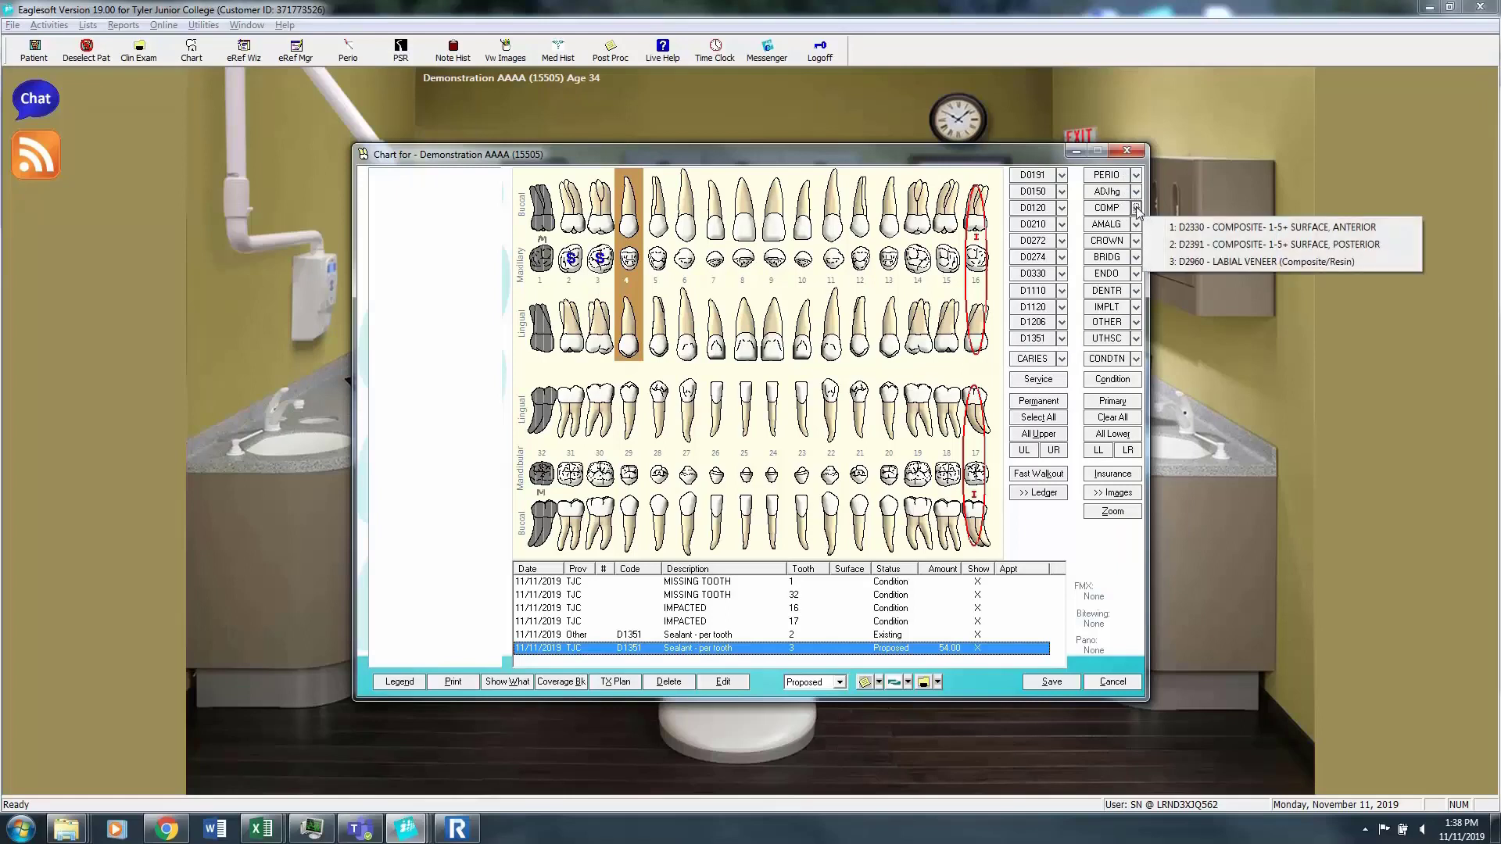
left_click(1135, 225)
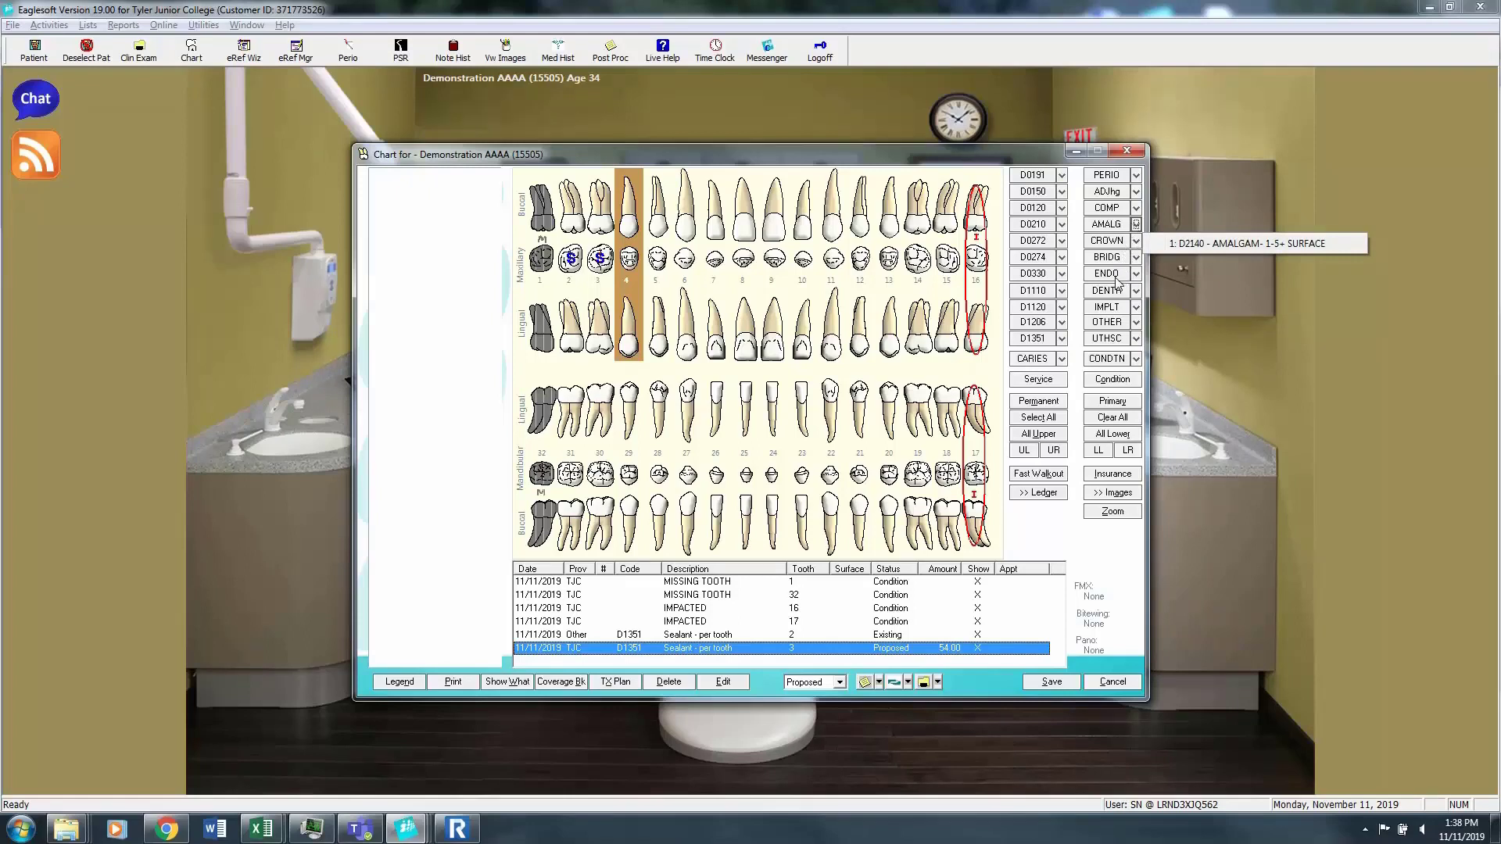
left_click(1137, 323)
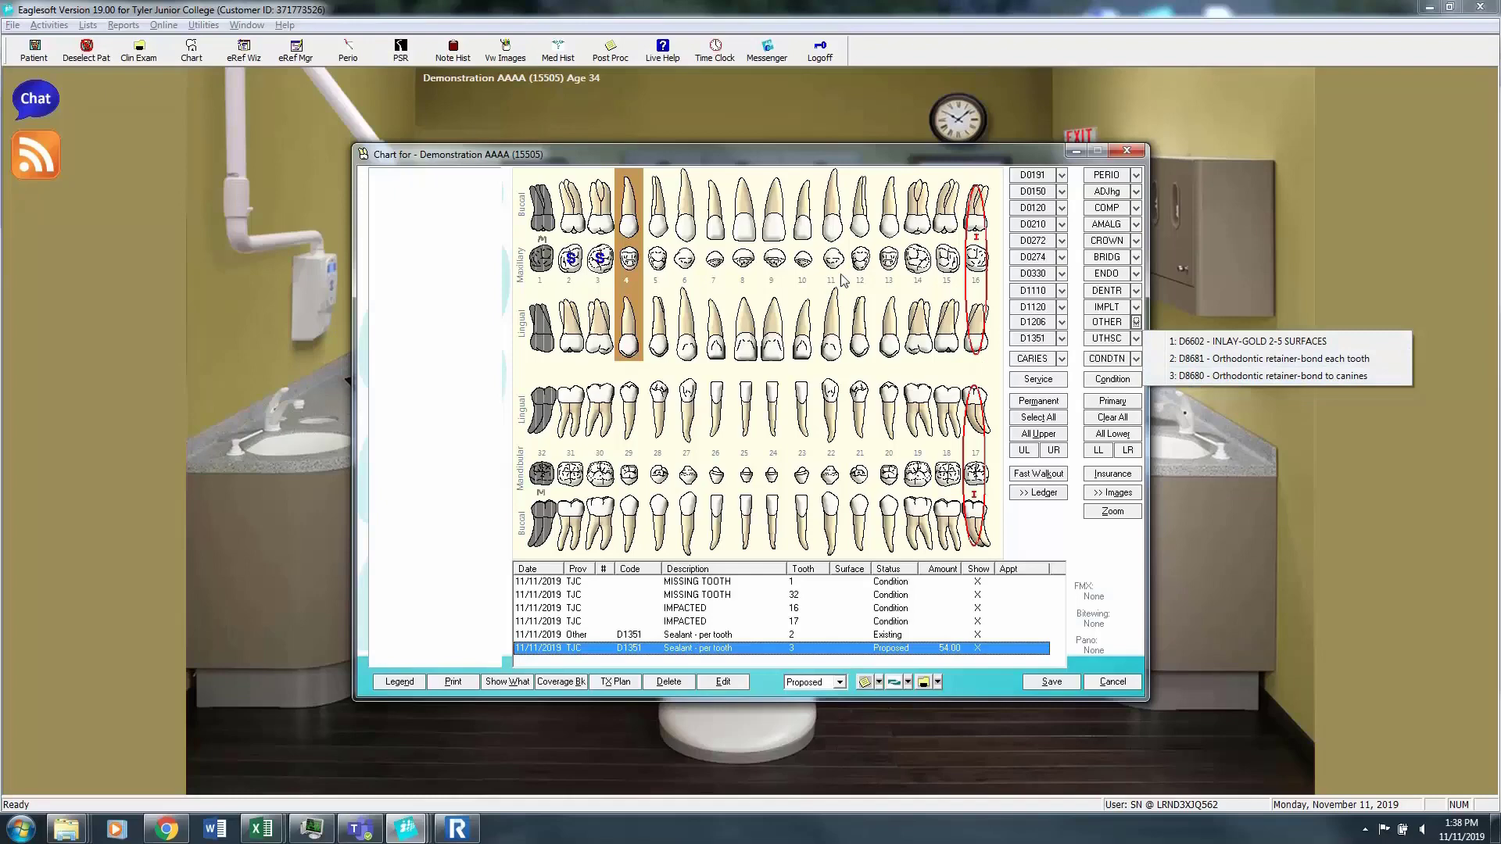
left_click(634, 260)
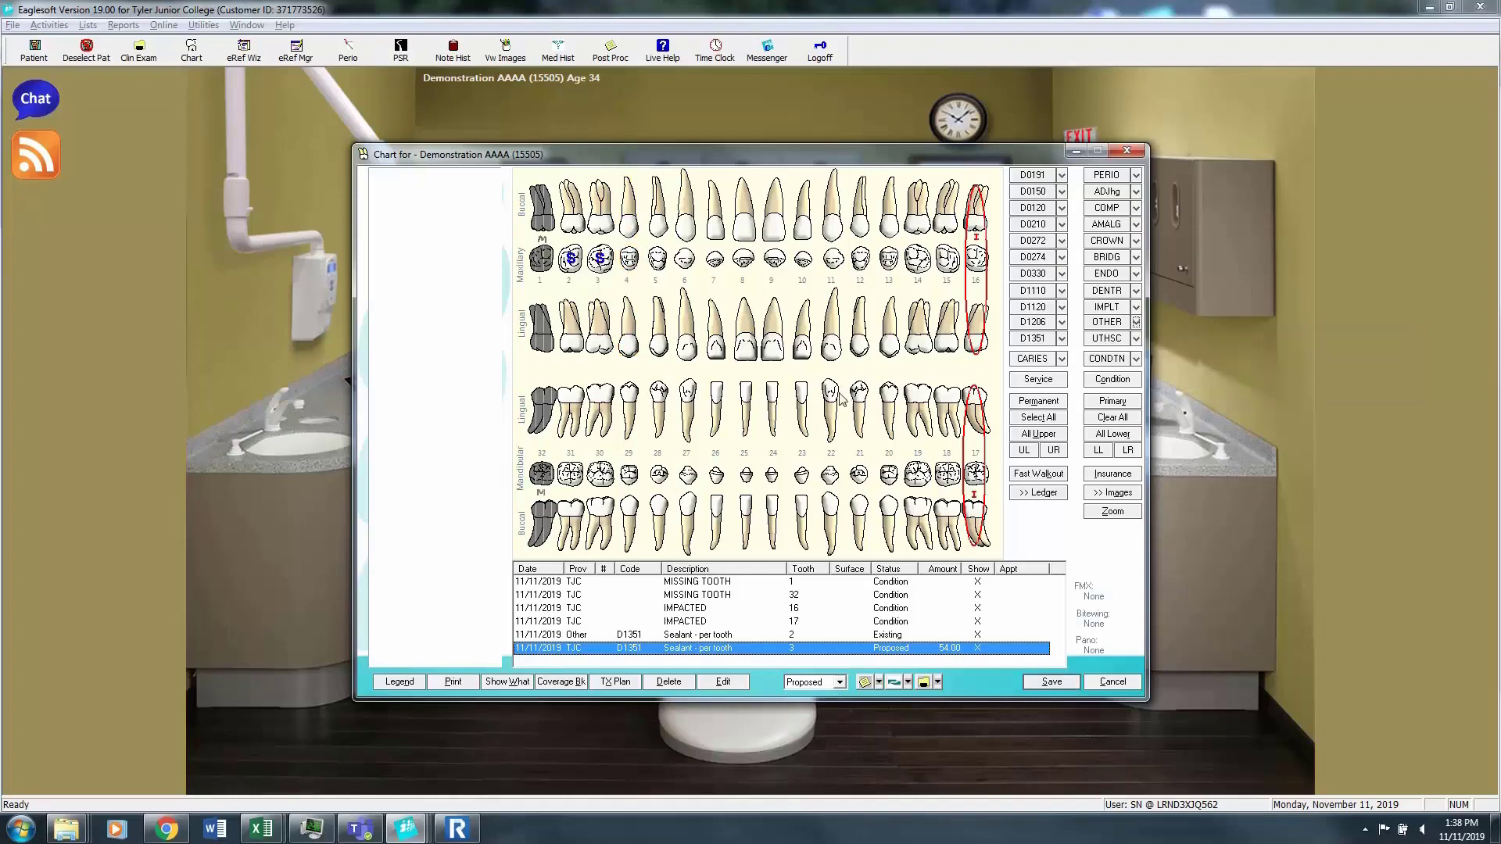
Step: Chart an existing D8680 orthodontic retainer bonded to canines spanning teeth 22–27
left_click_drag(835, 414, 692, 431)
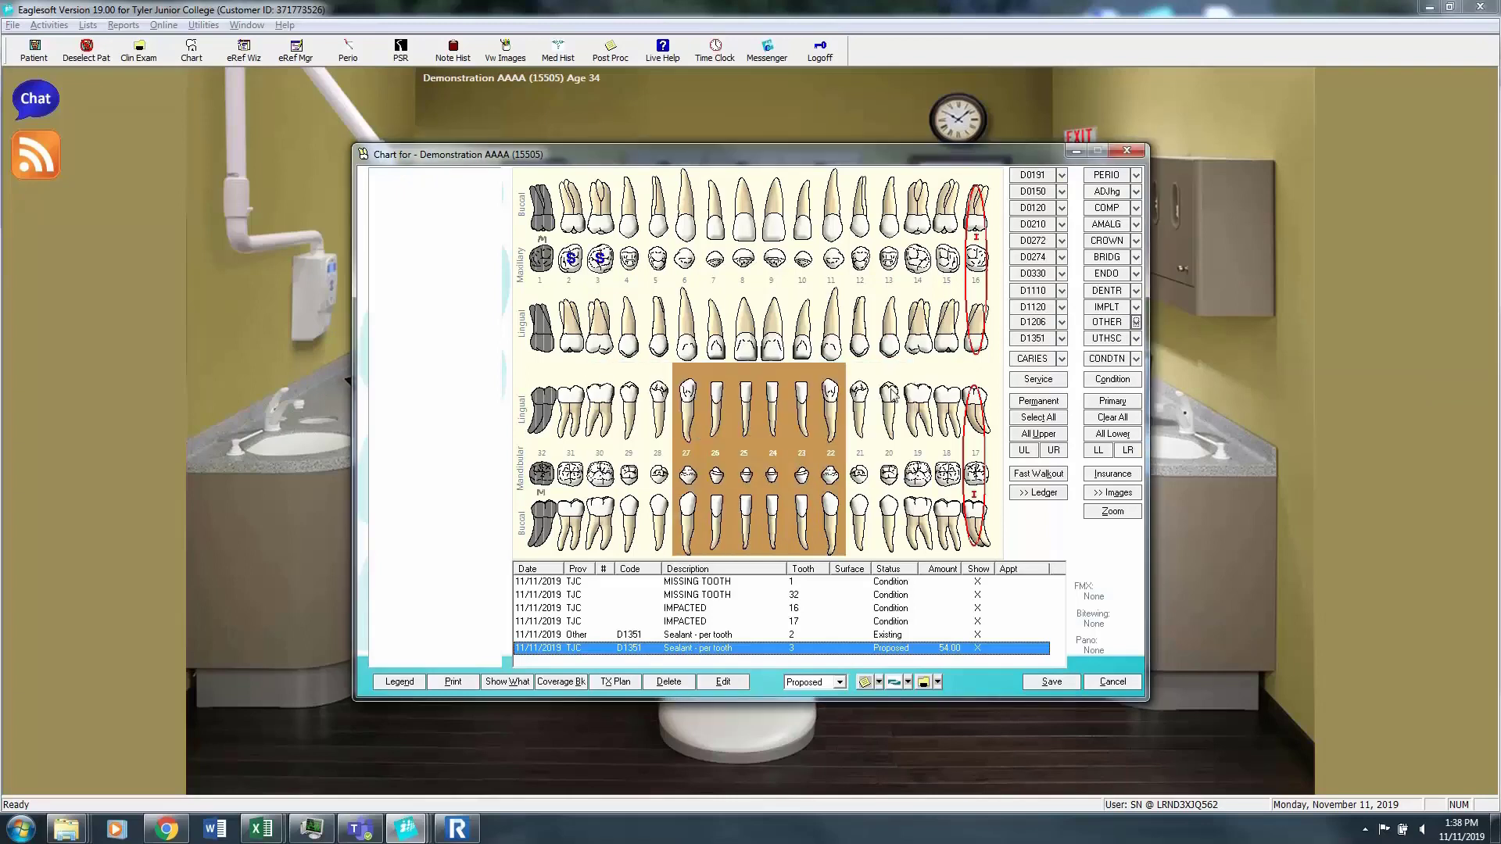
left_click(1136, 322)
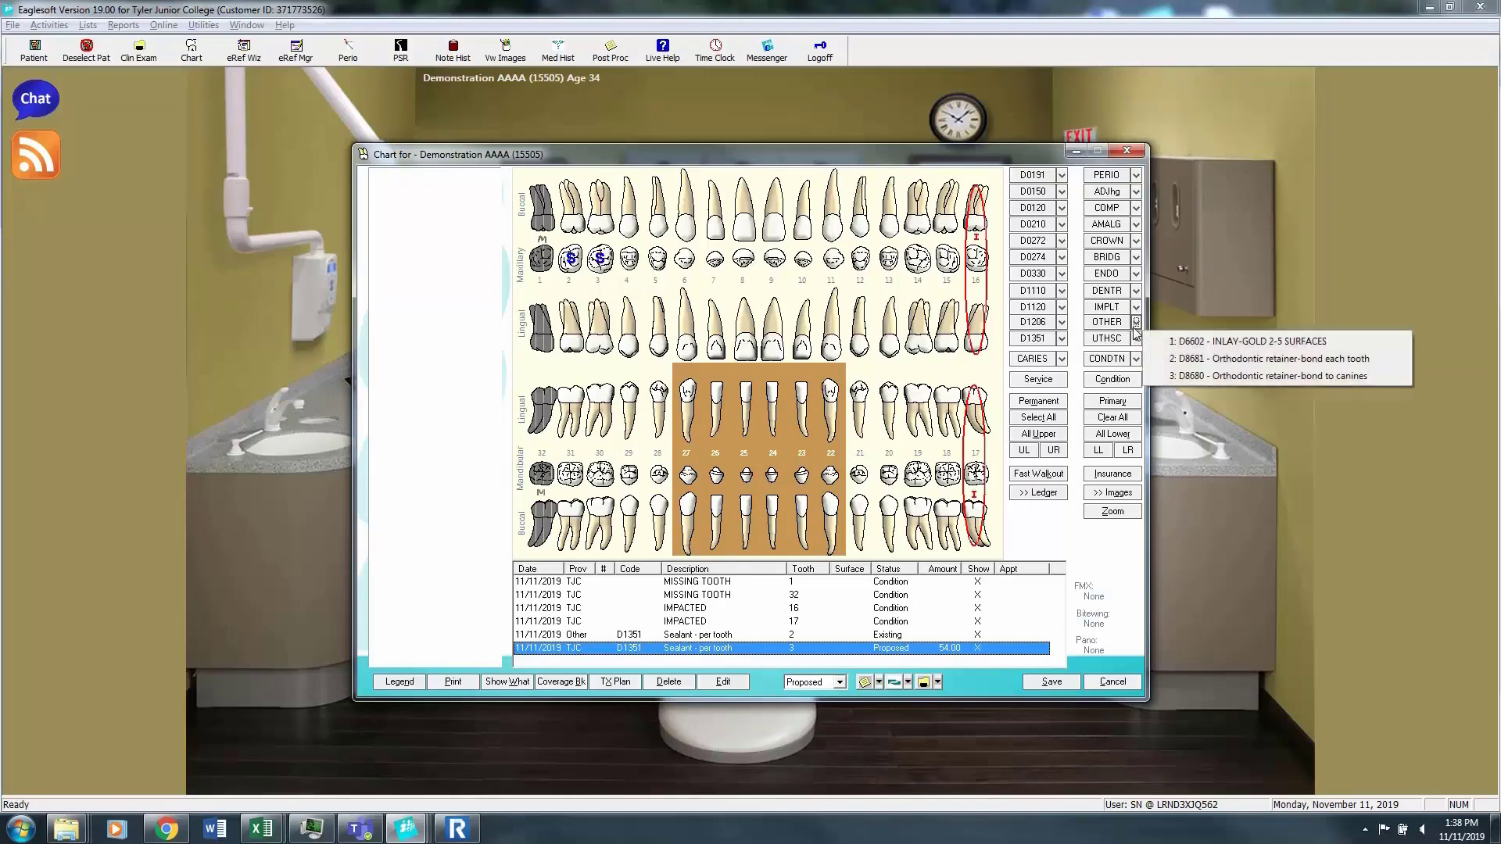
left_click(1220, 378)
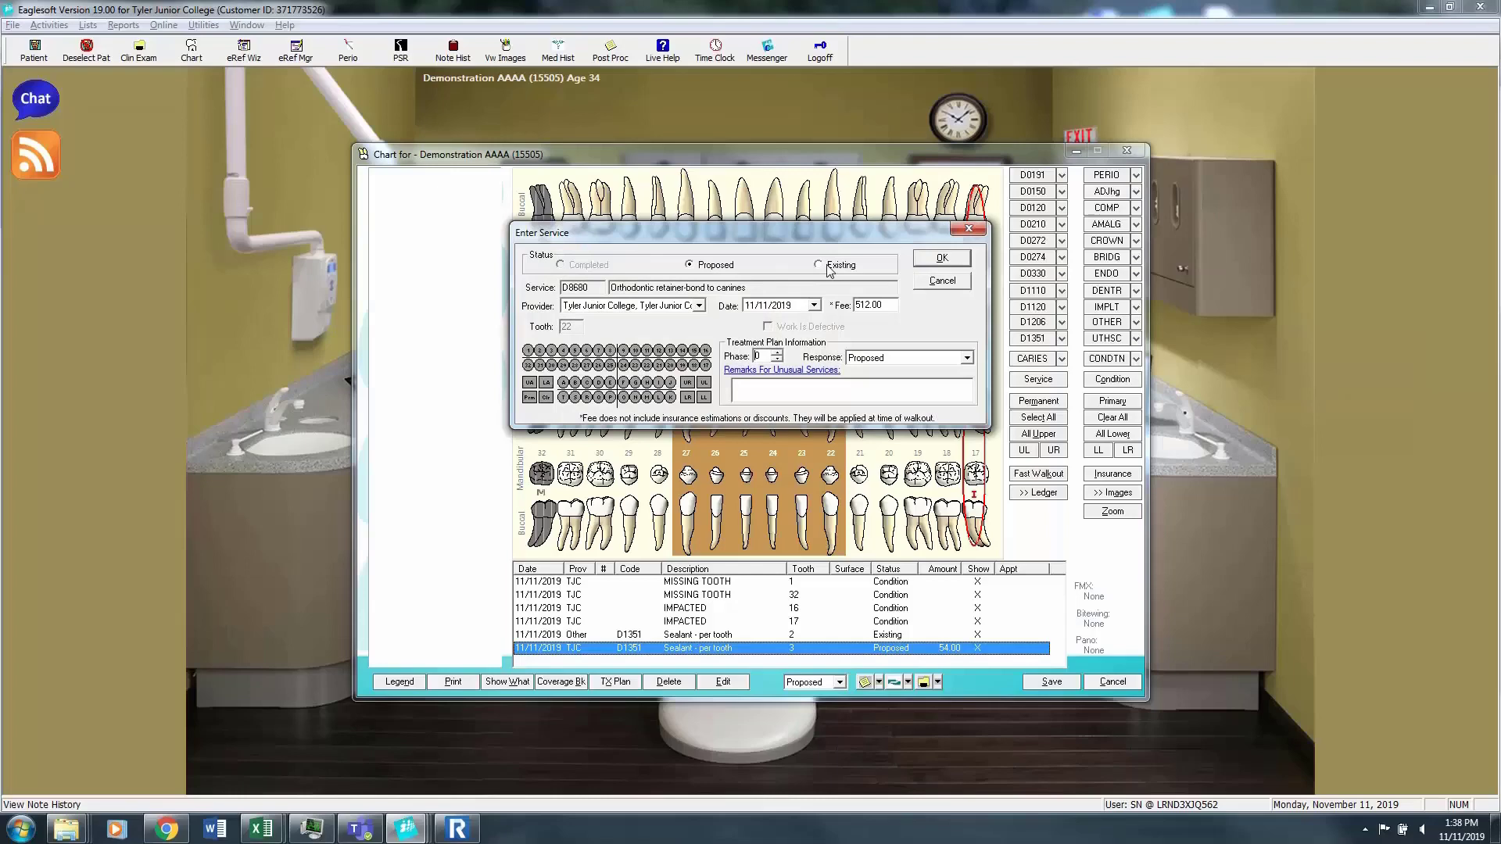
left_click(829, 268)
left_click(943, 258)
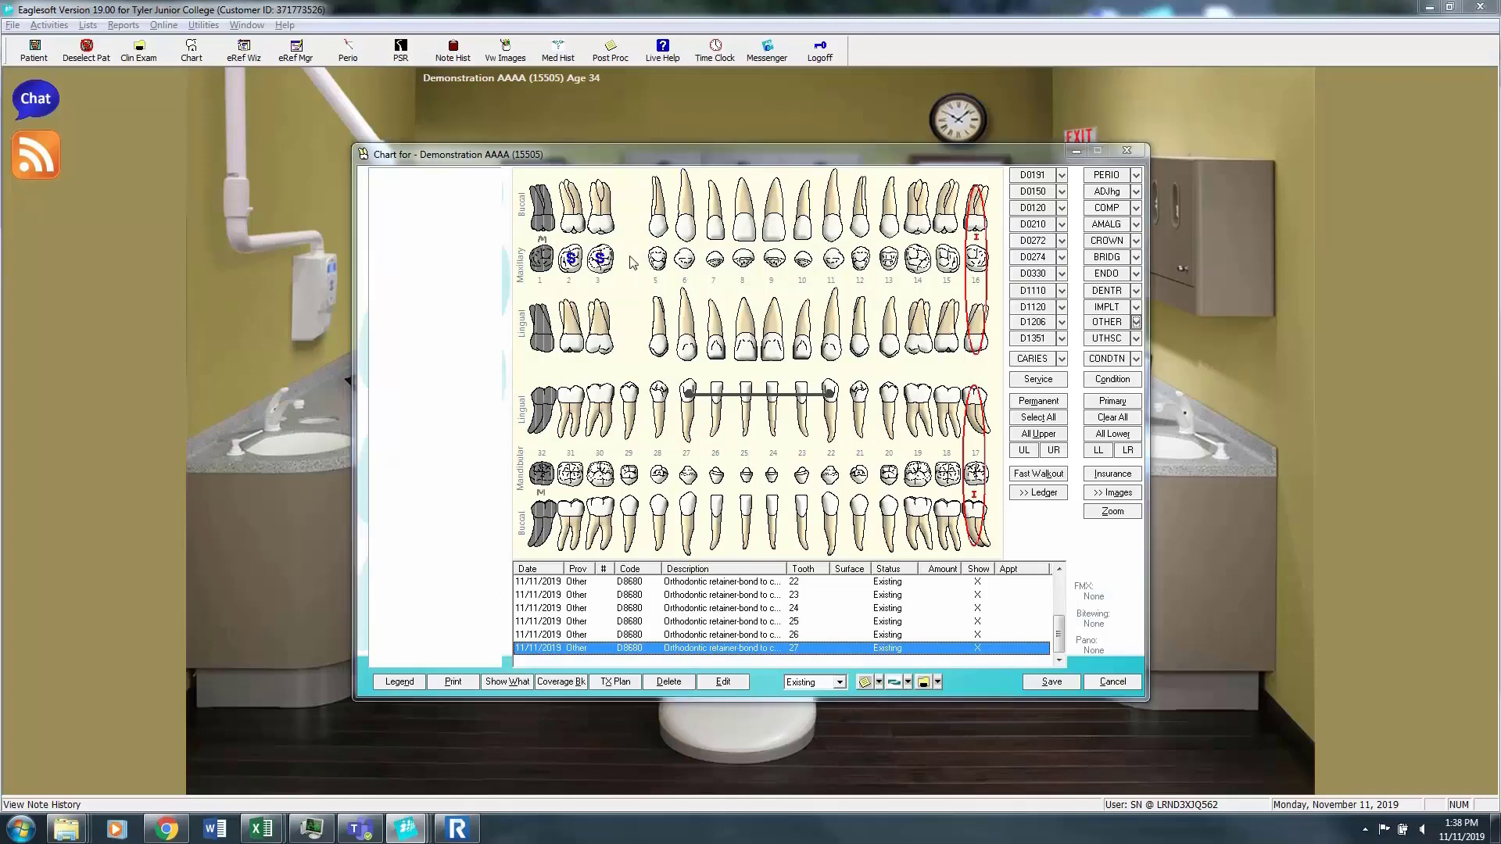
Step: Record an existing D2393 posterior composite on the MOD surfaces of tooth 4
left_click(631, 266)
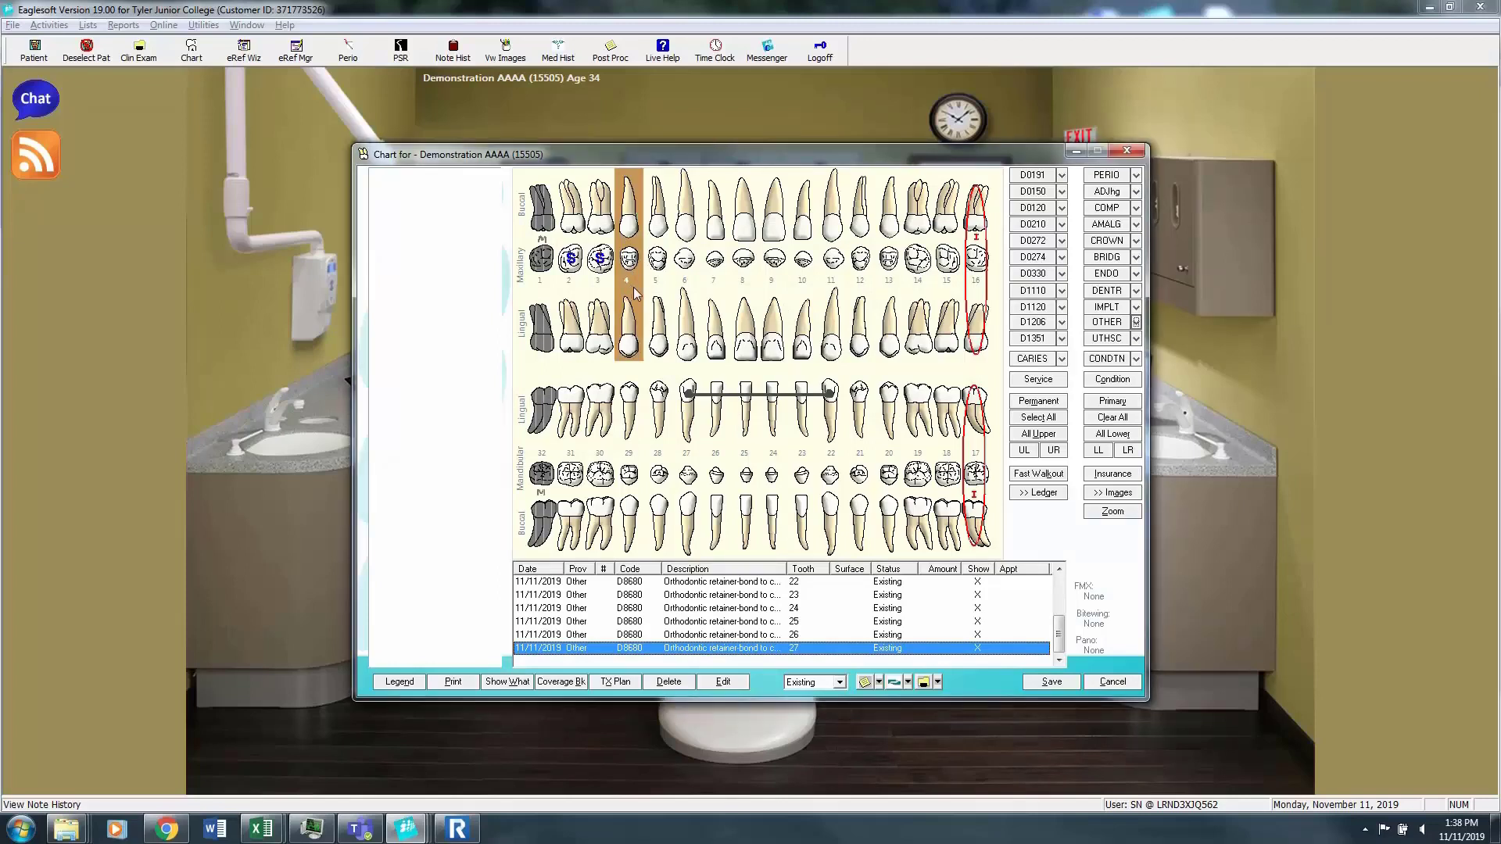
left_click(1136, 208)
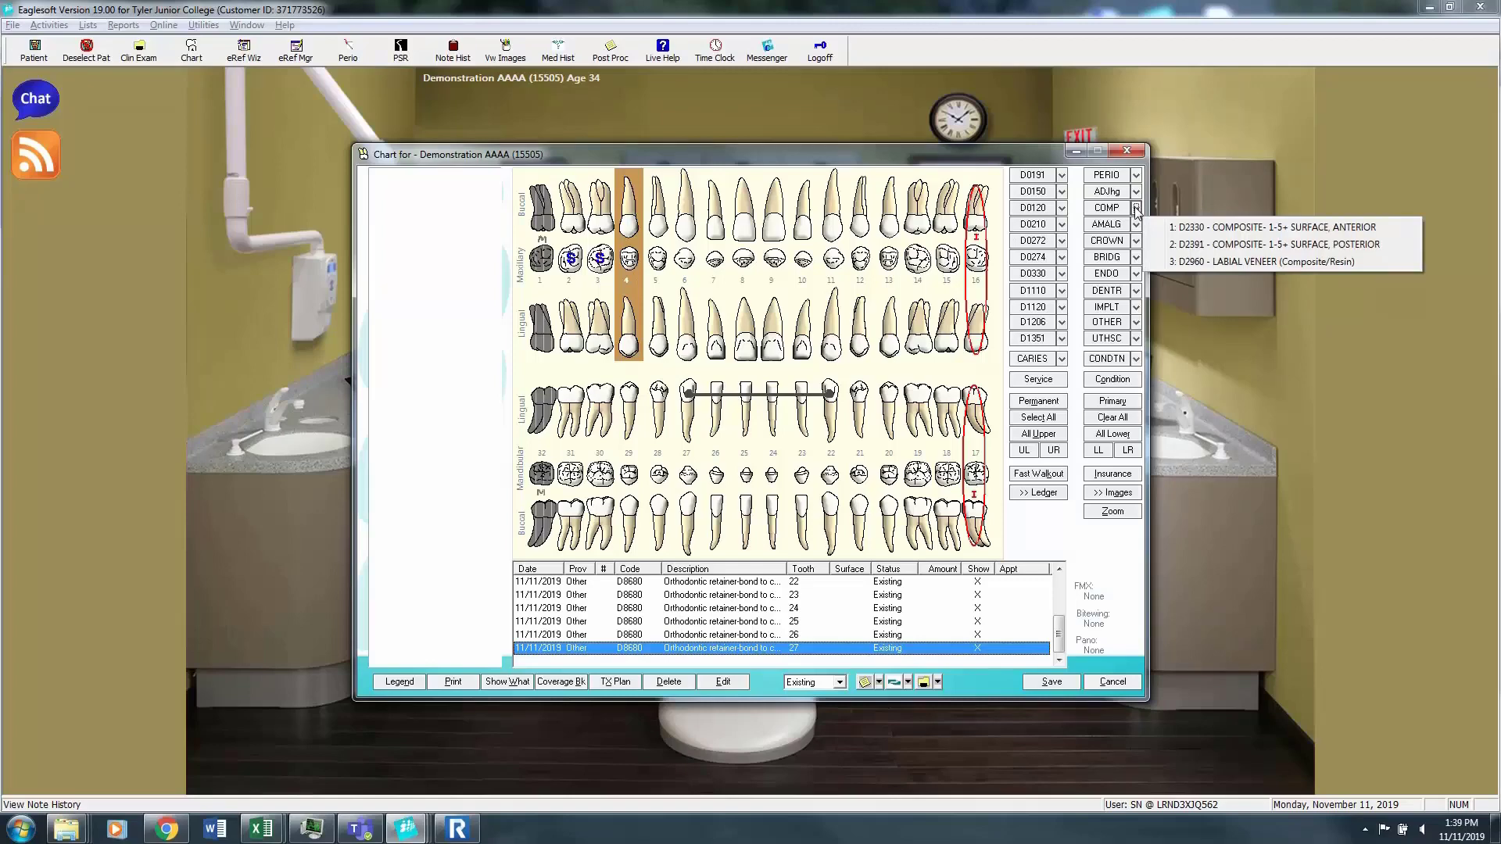
left_click(1184, 245)
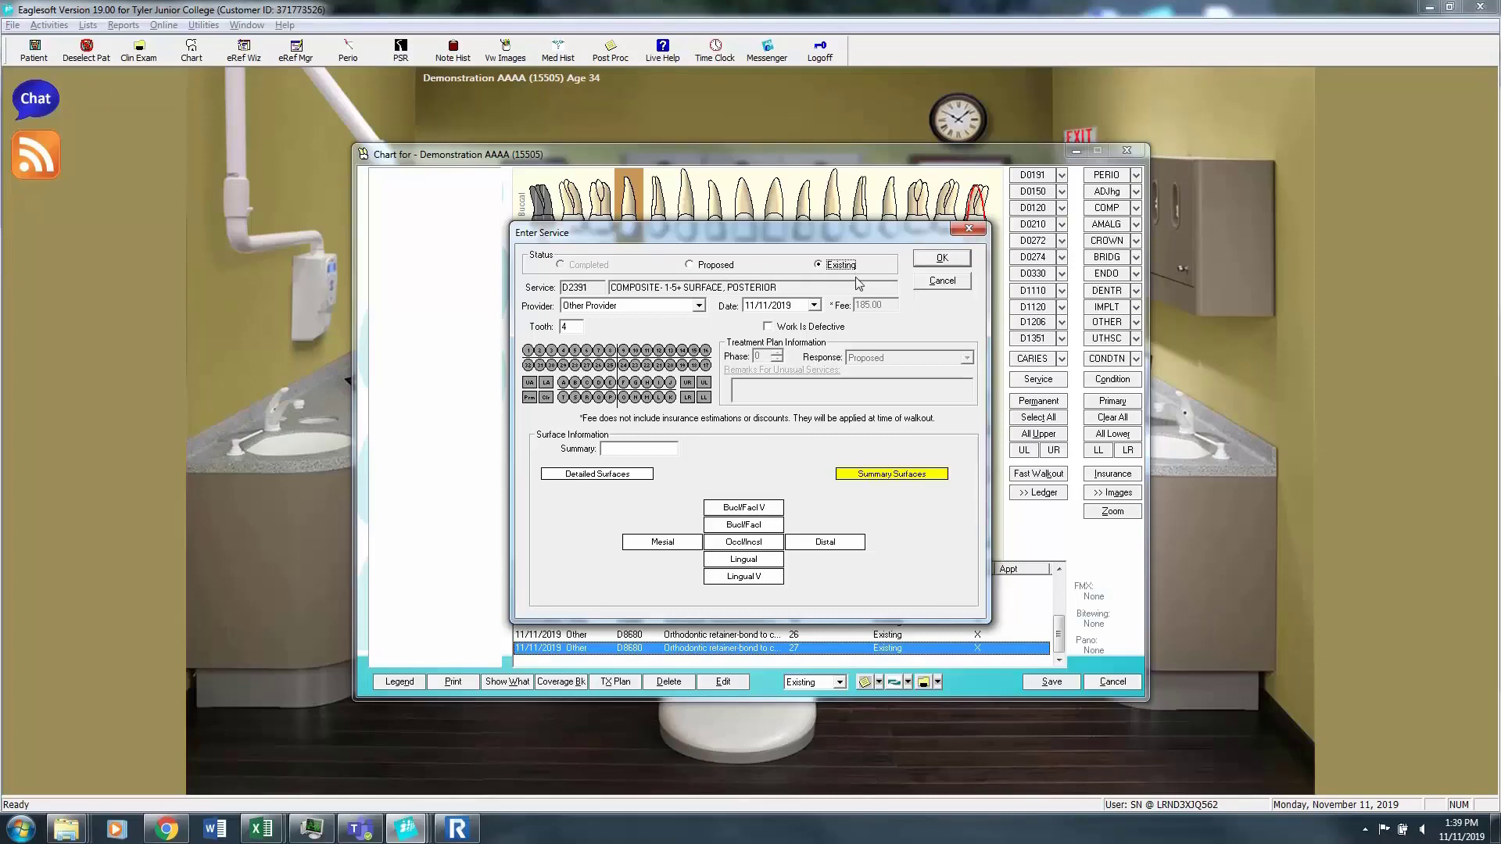
left_click(626, 475)
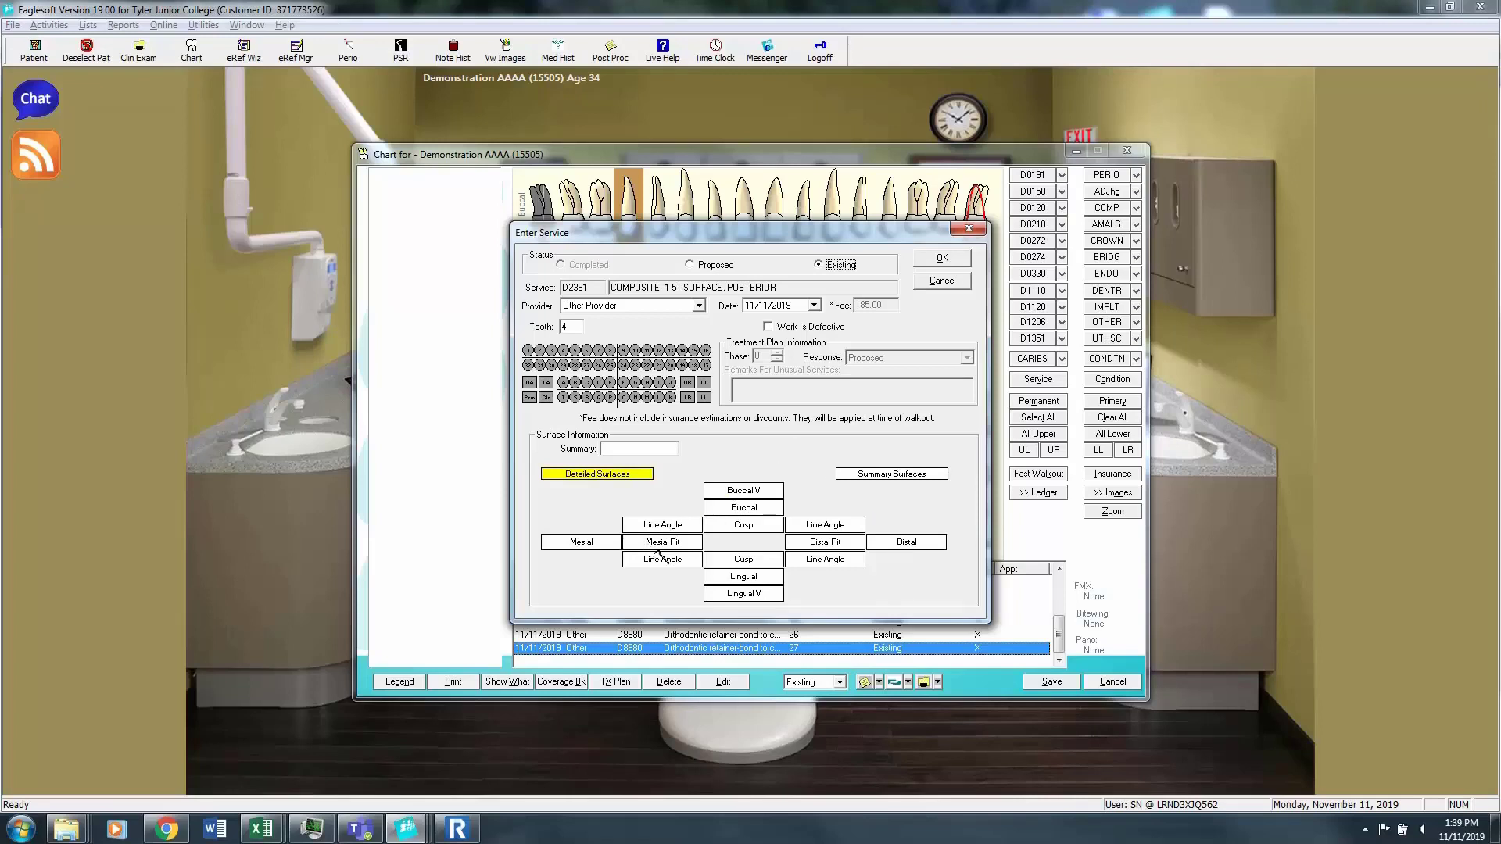
left_click(890, 473)
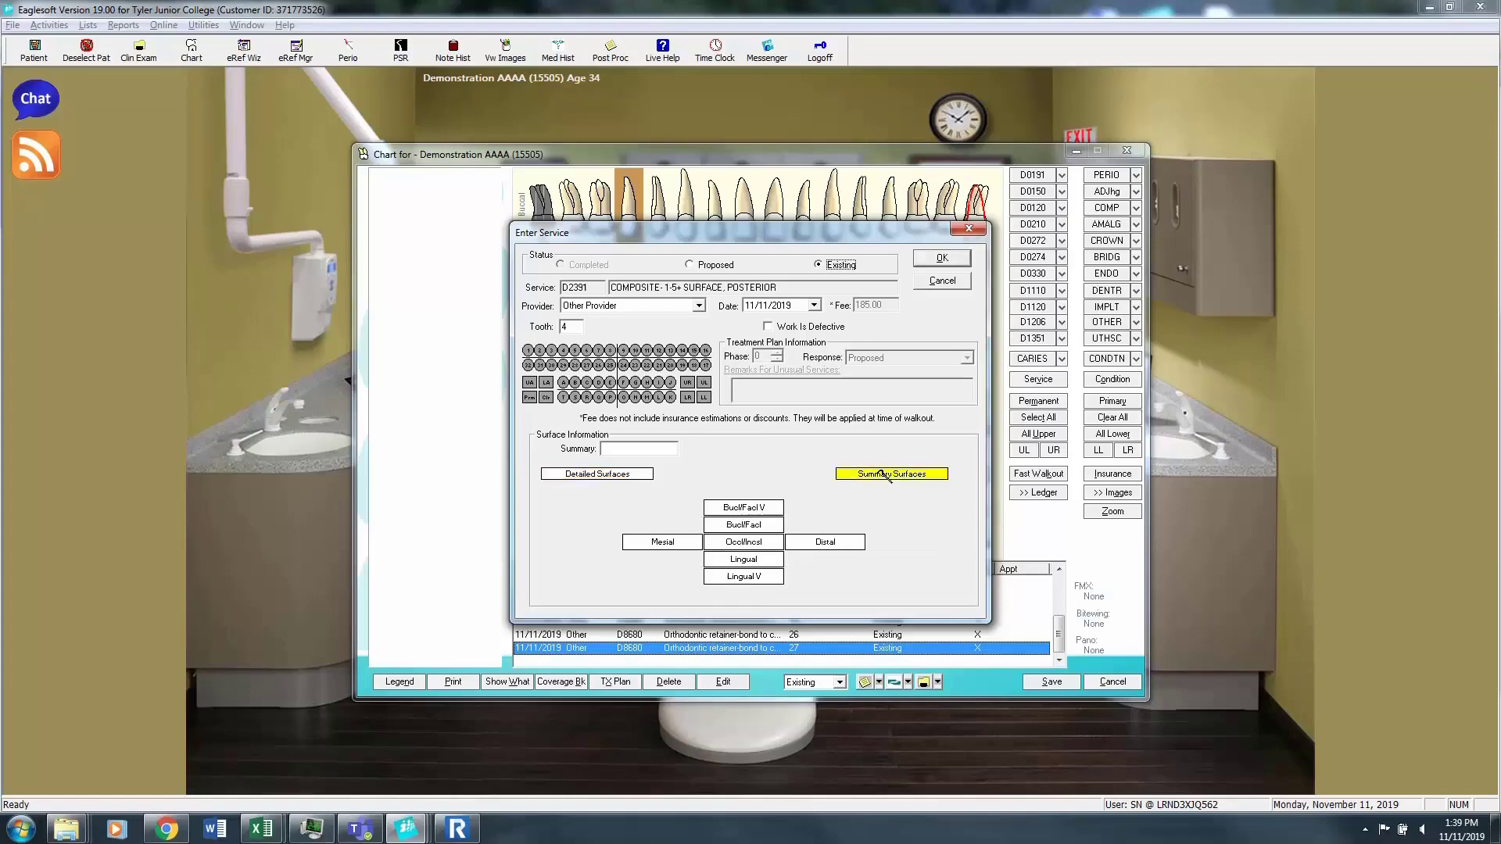
left_click(662, 542)
left_click(743, 542)
left_click(826, 542)
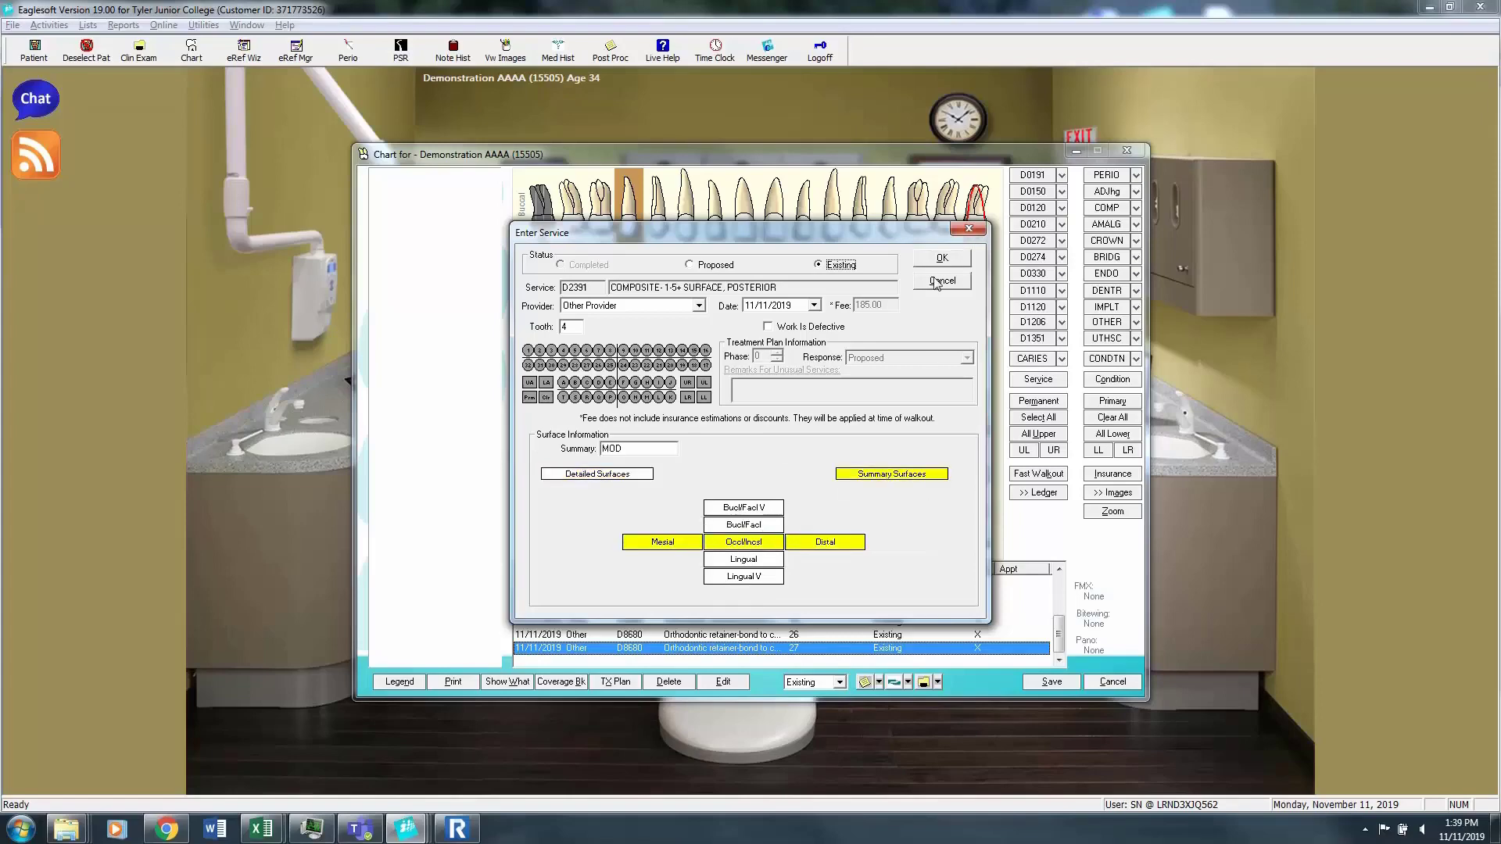
left_click(942, 258)
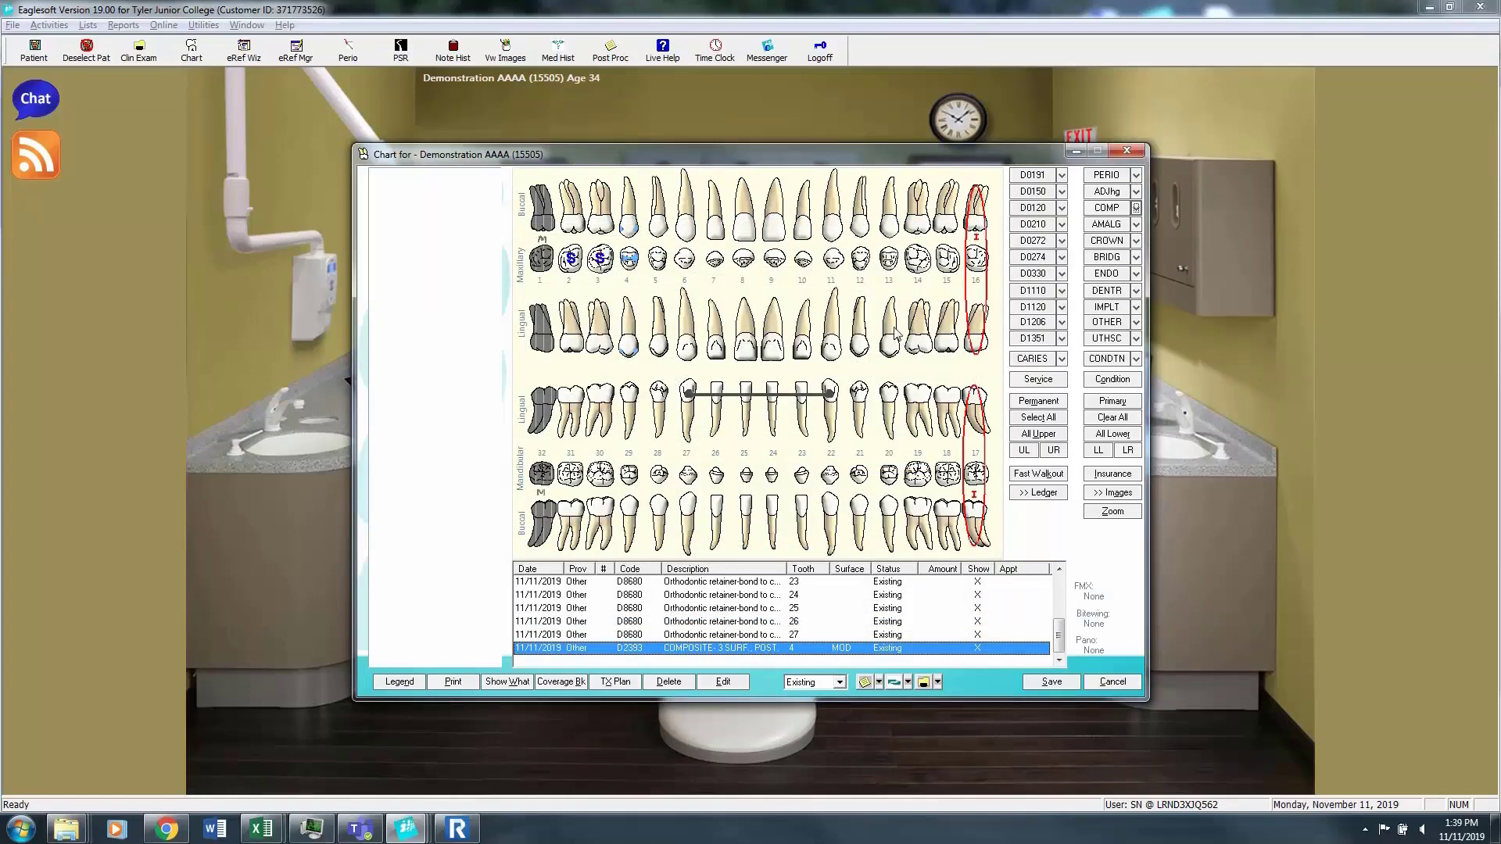
Step: Record an existing D2330 anterior composite on tooth 6's facial class V (F5) surface
left_click(685, 228)
left_click(1137, 208)
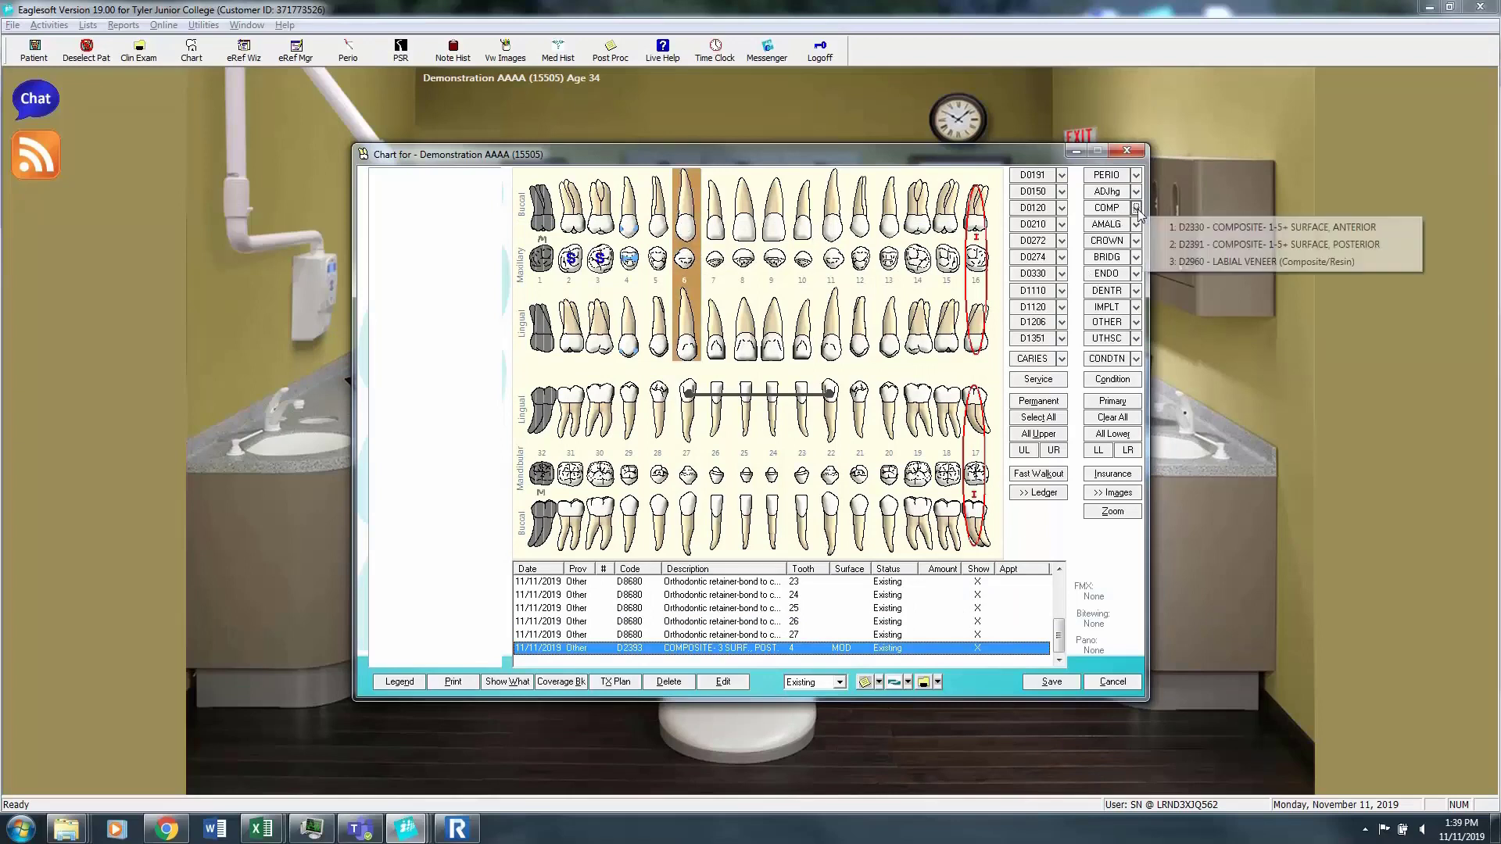
left_click(1259, 228)
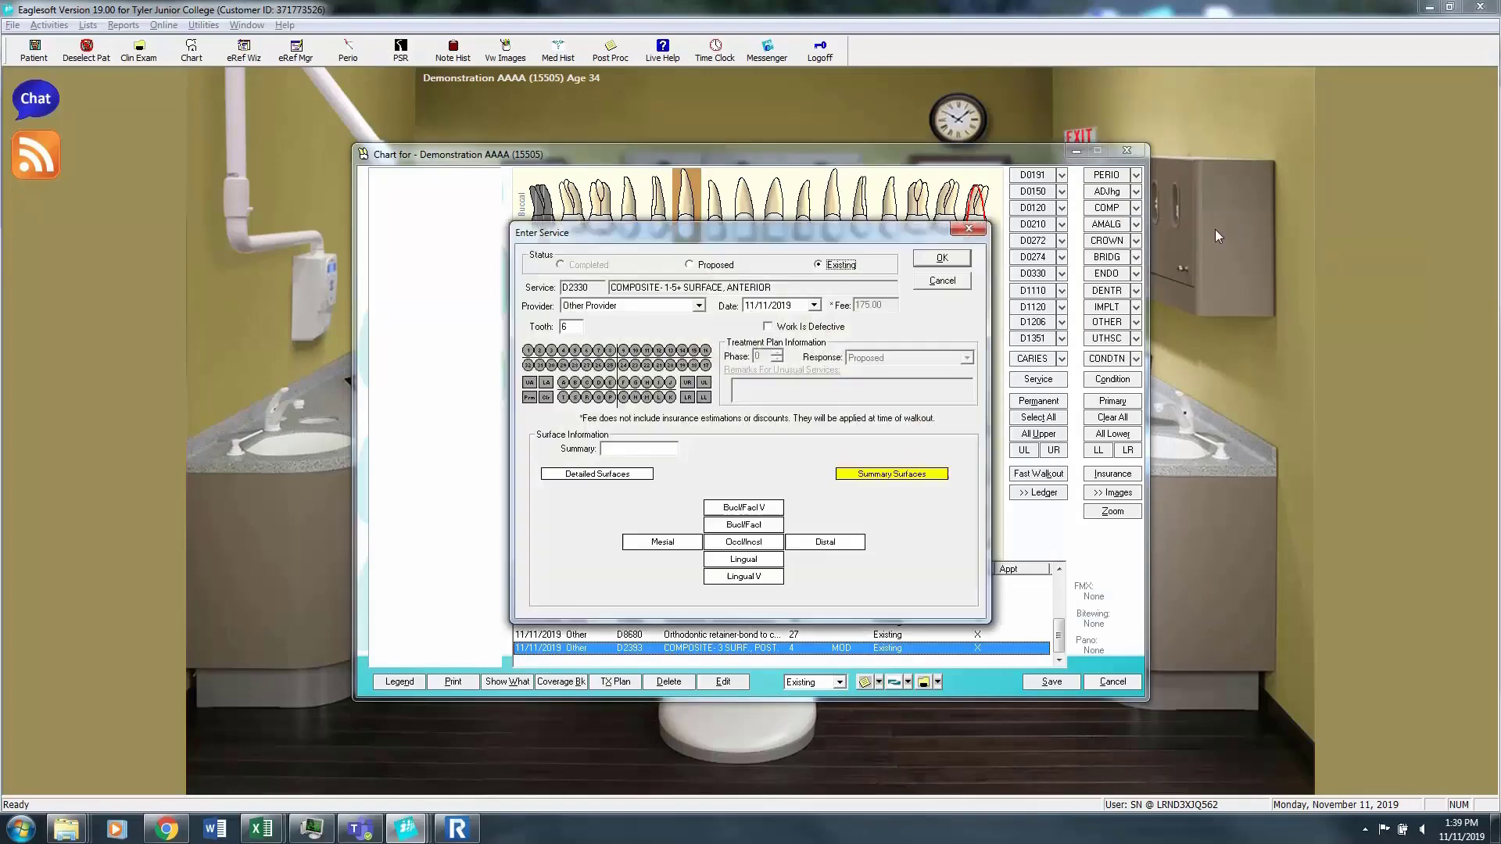
left_click(760, 509)
left_click(943, 260)
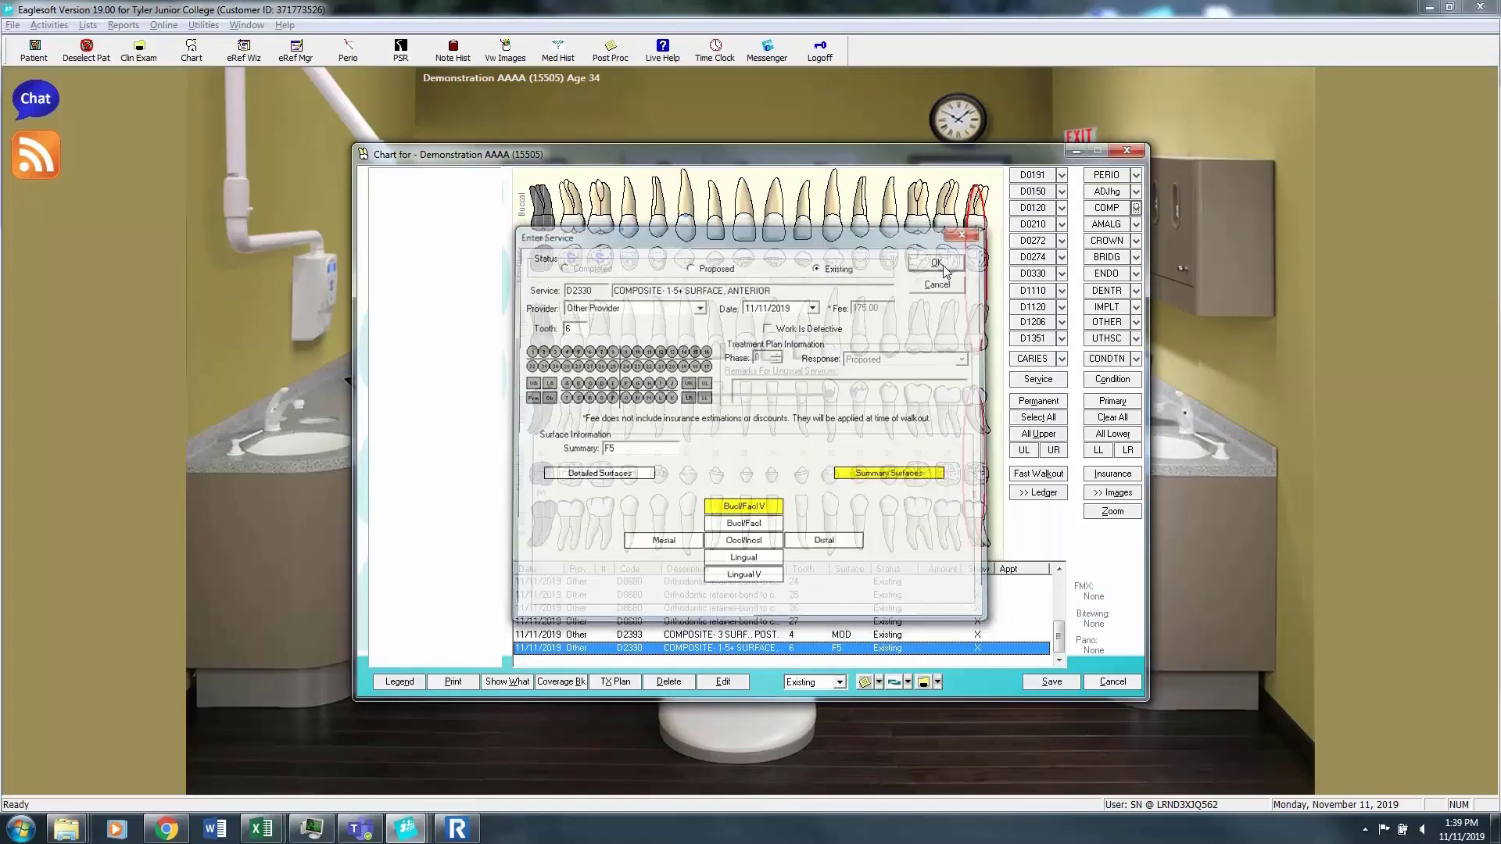
left_click(748, 230)
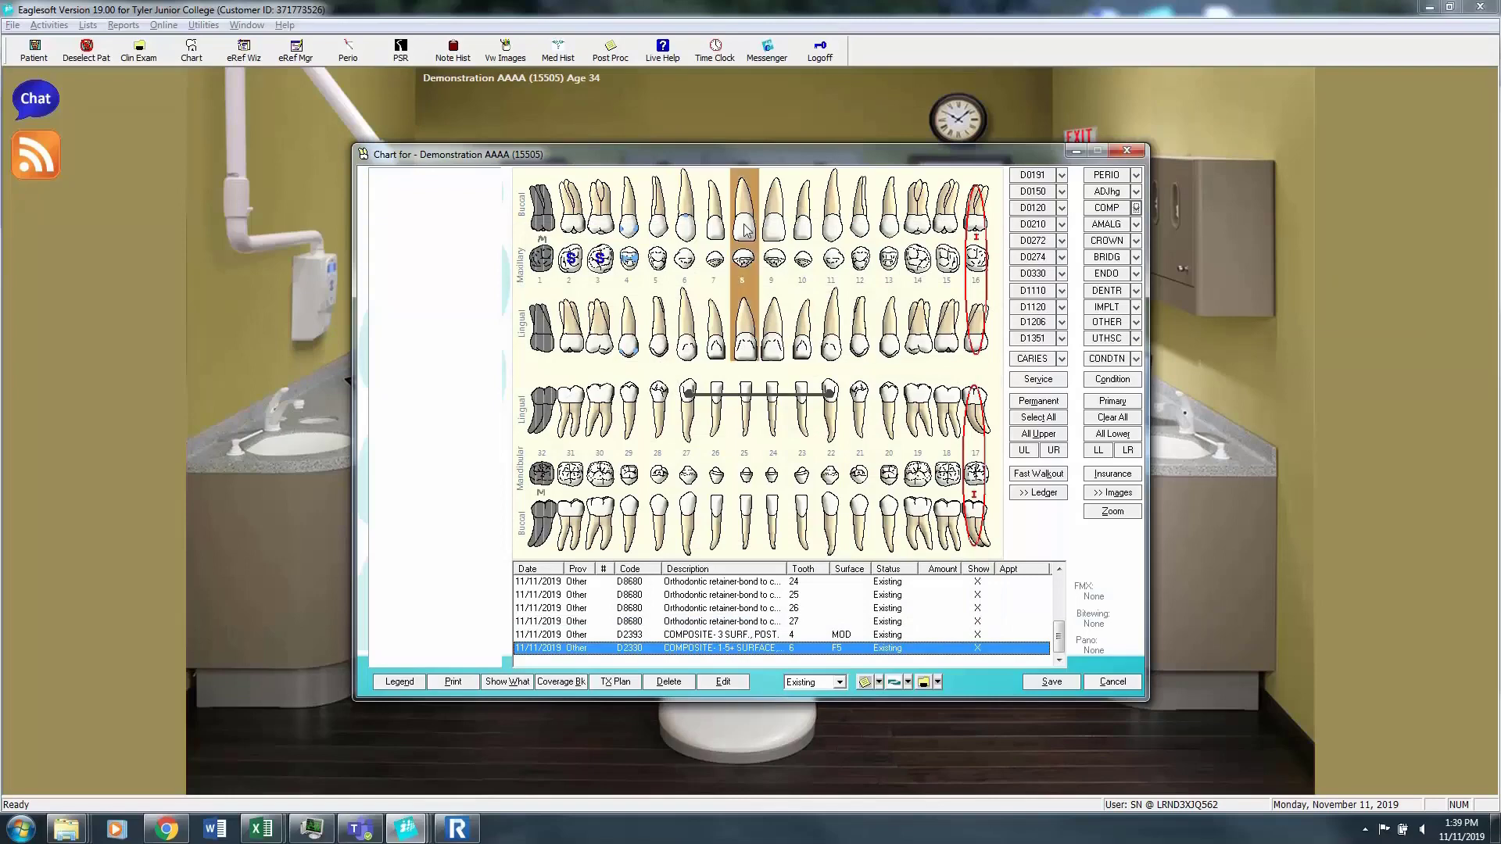
left_click(781, 226)
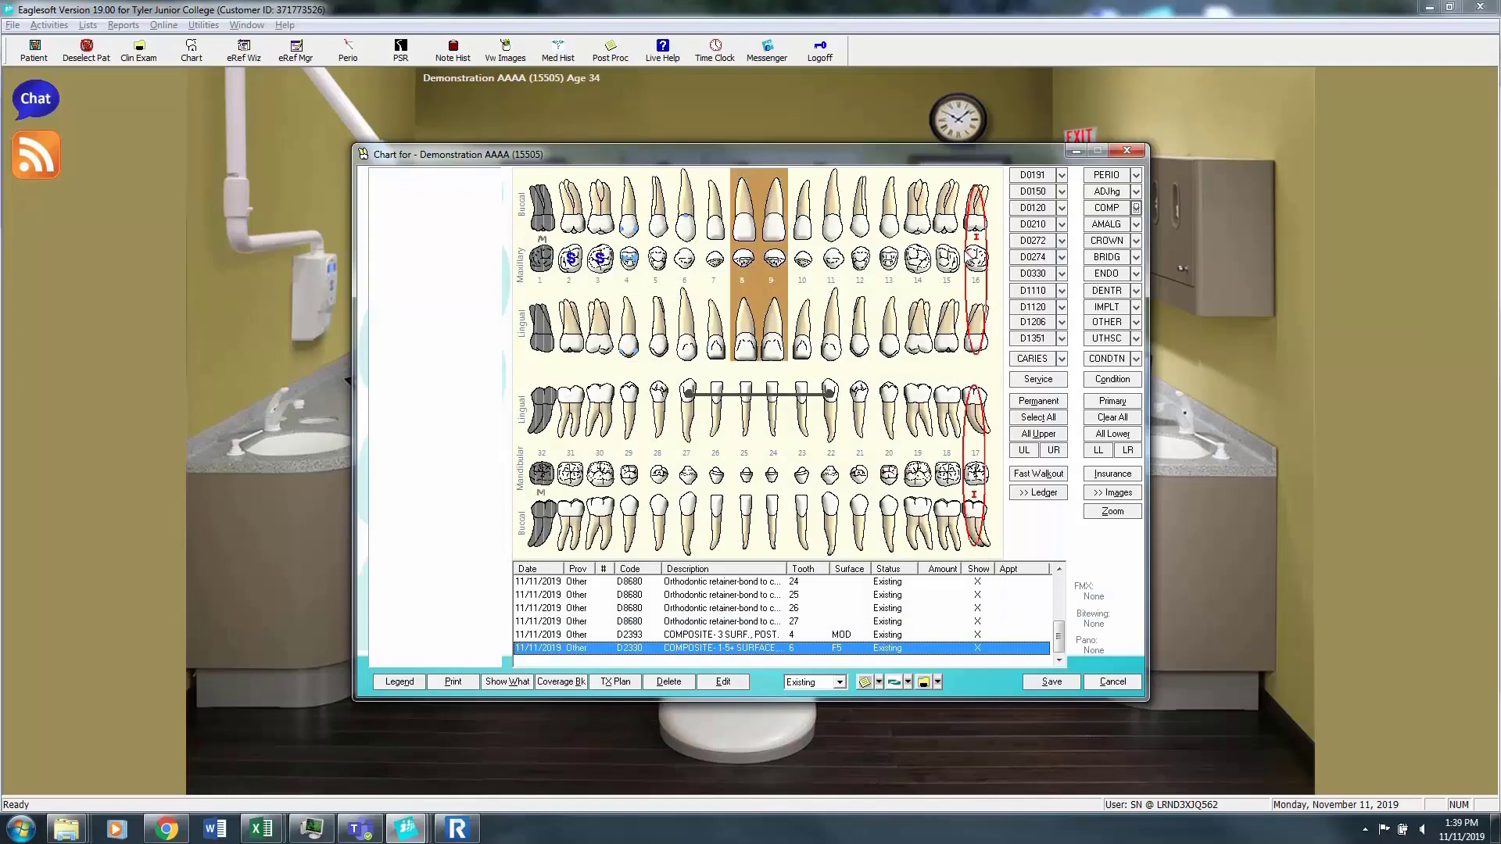
Step: Add existing D2962 porcelain/ceramic veneers to teeth 8 and 9
left_click(1136, 241)
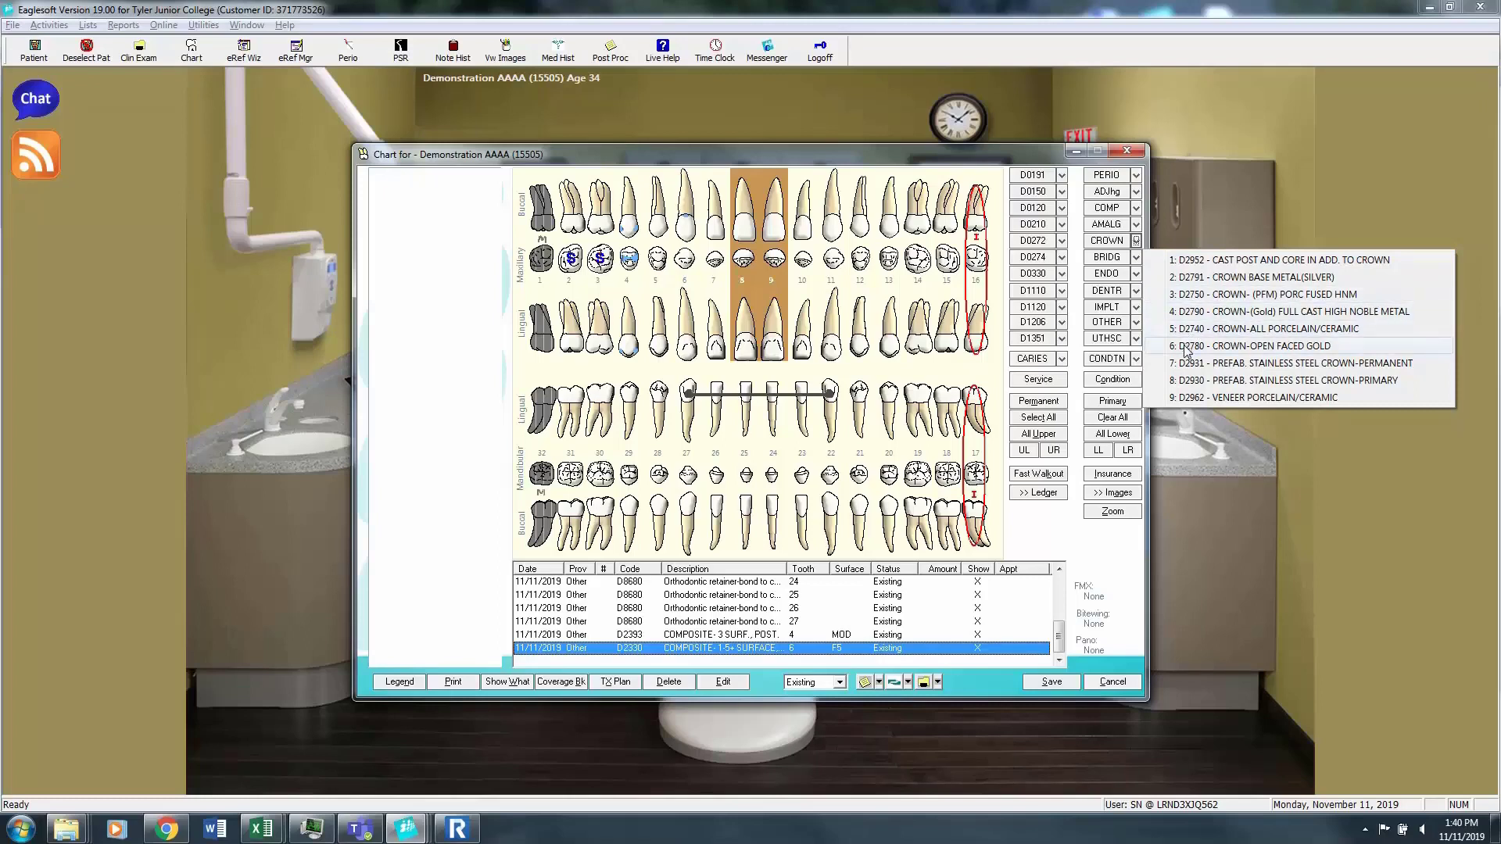
left_click(1196, 398)
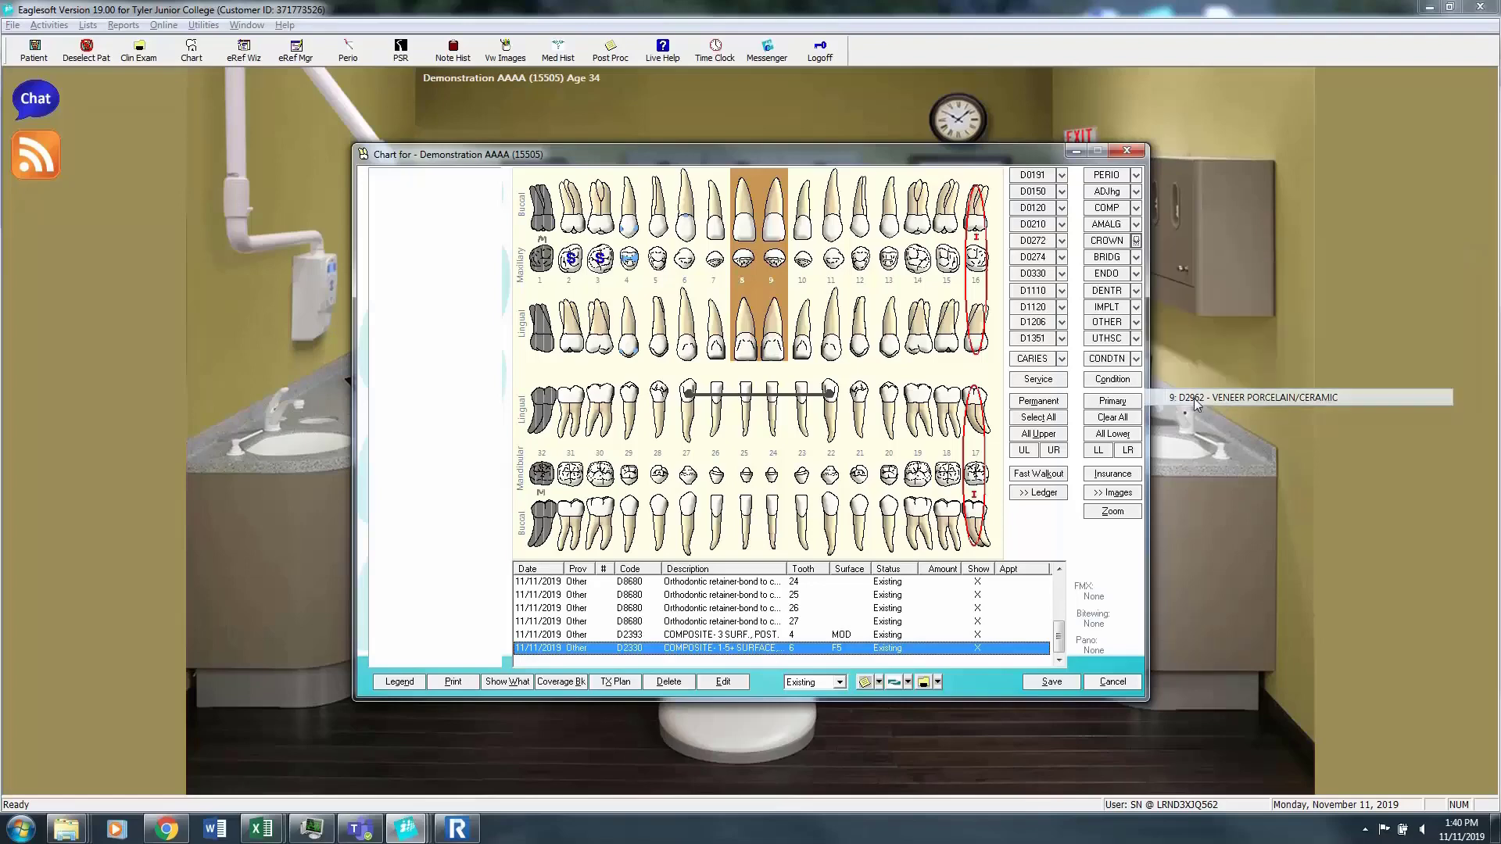
left_click(932, 258)
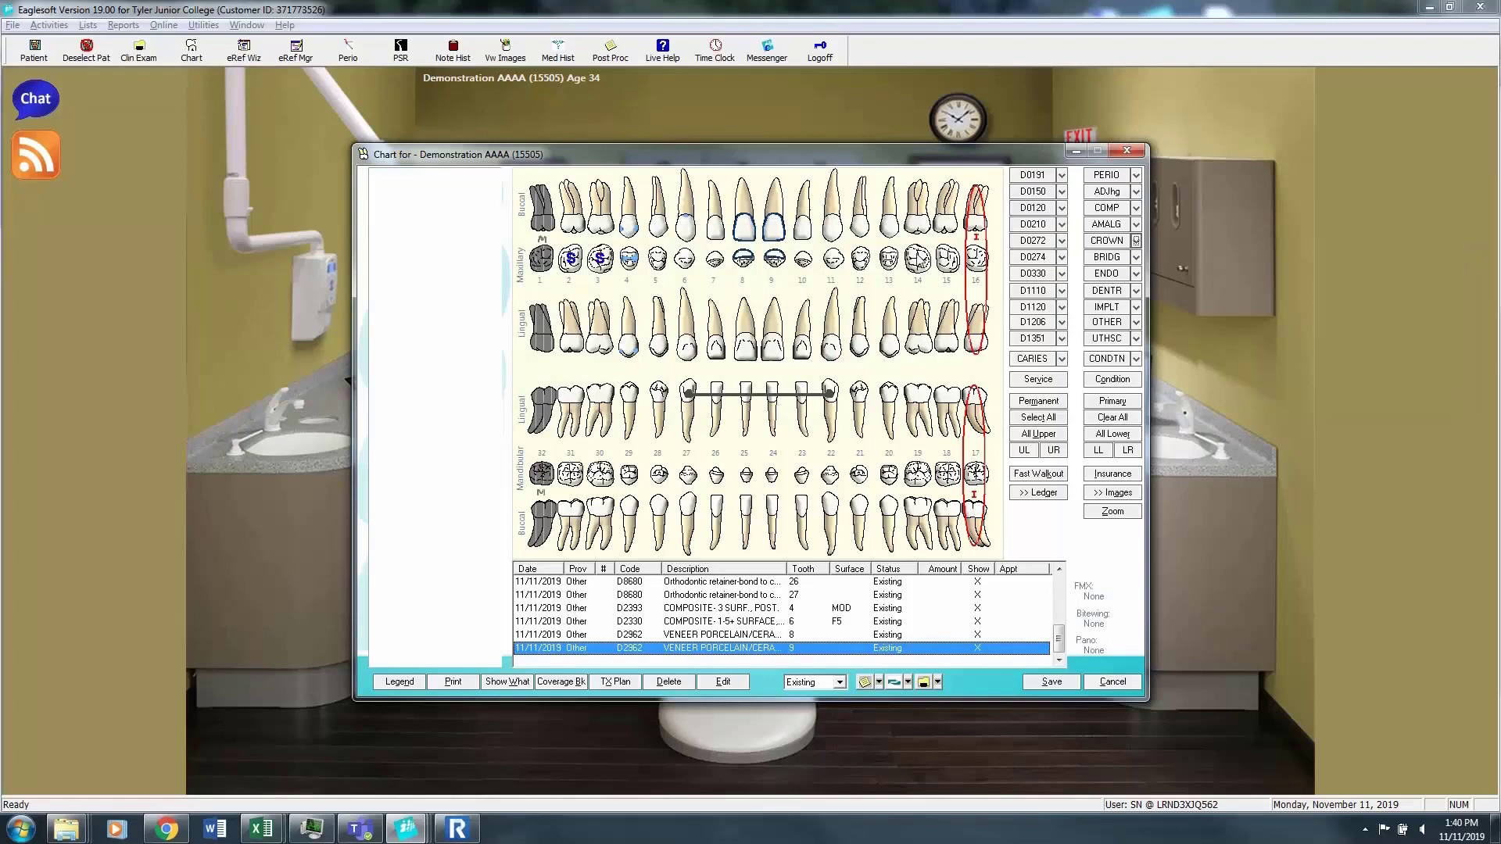
Step: Record an existing two-surface DO amalgam (D2150) on tooth 14
left_click(920, 261)
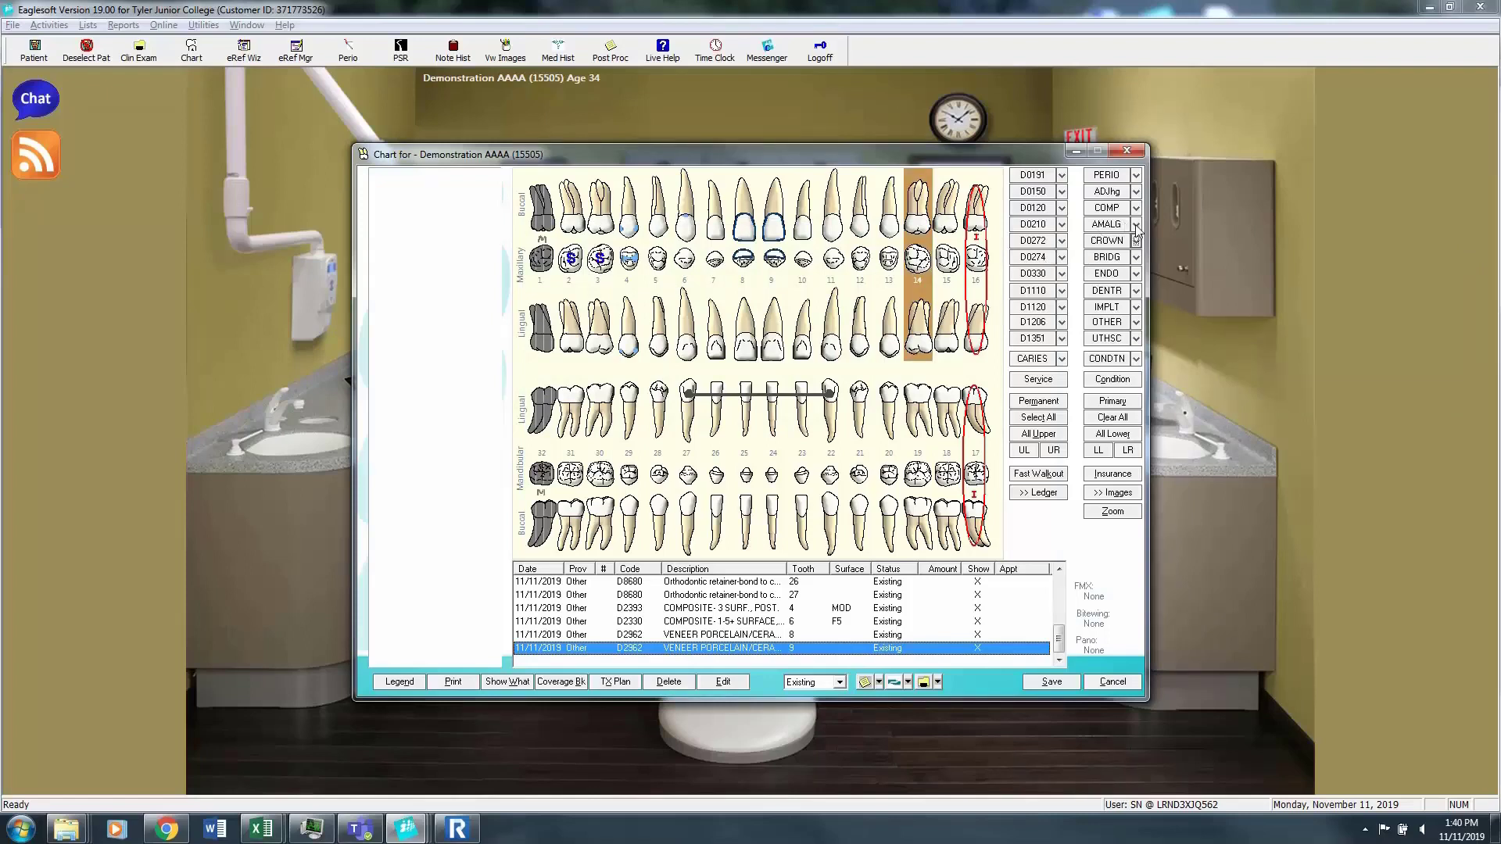
left_click(1136, 224)
left_click(1177, 247)
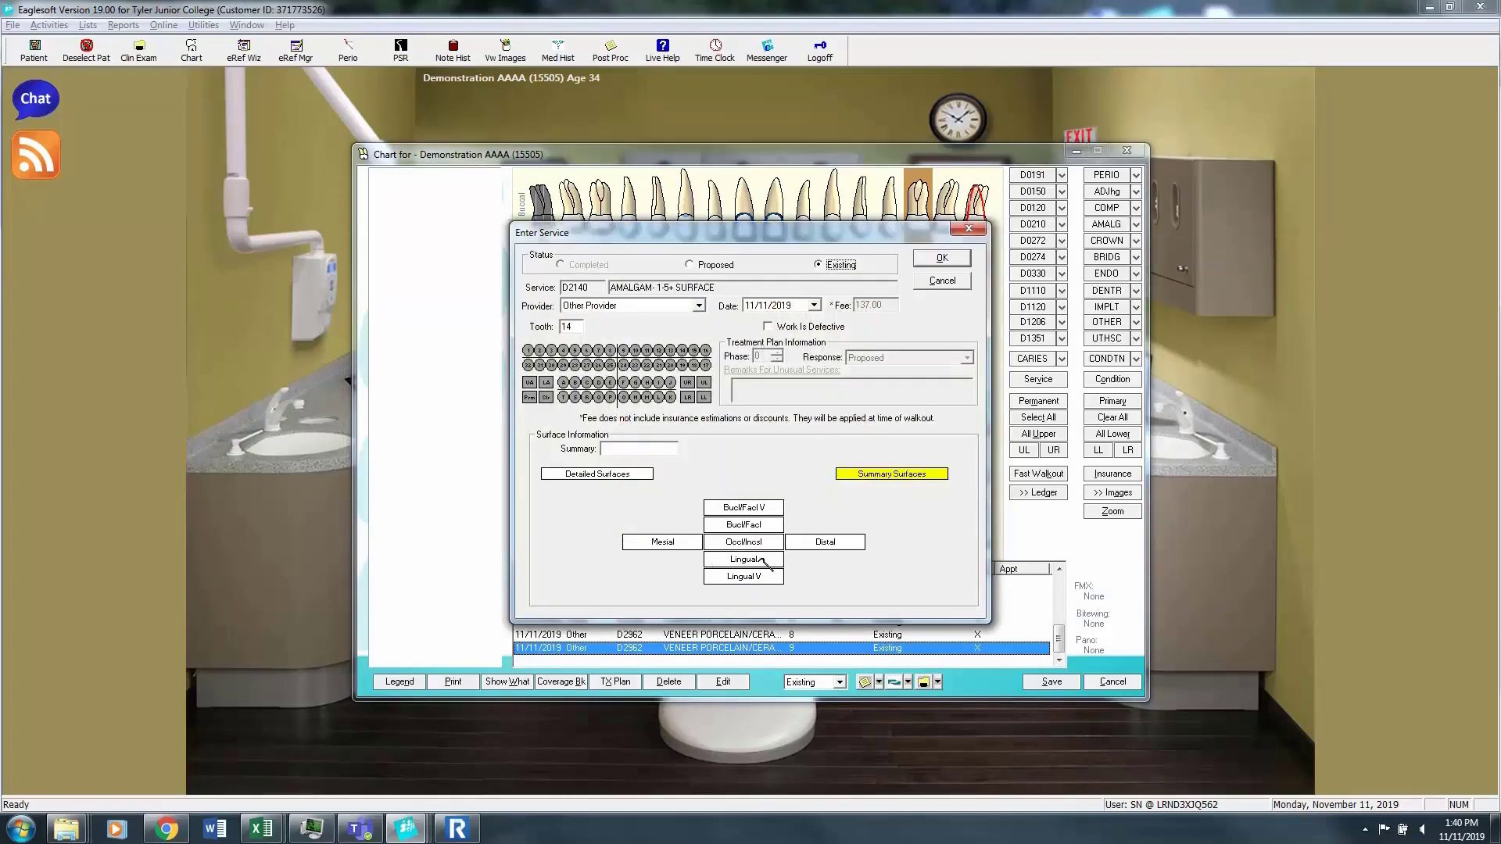
left_click(789, 542)
left_click(756, 544)
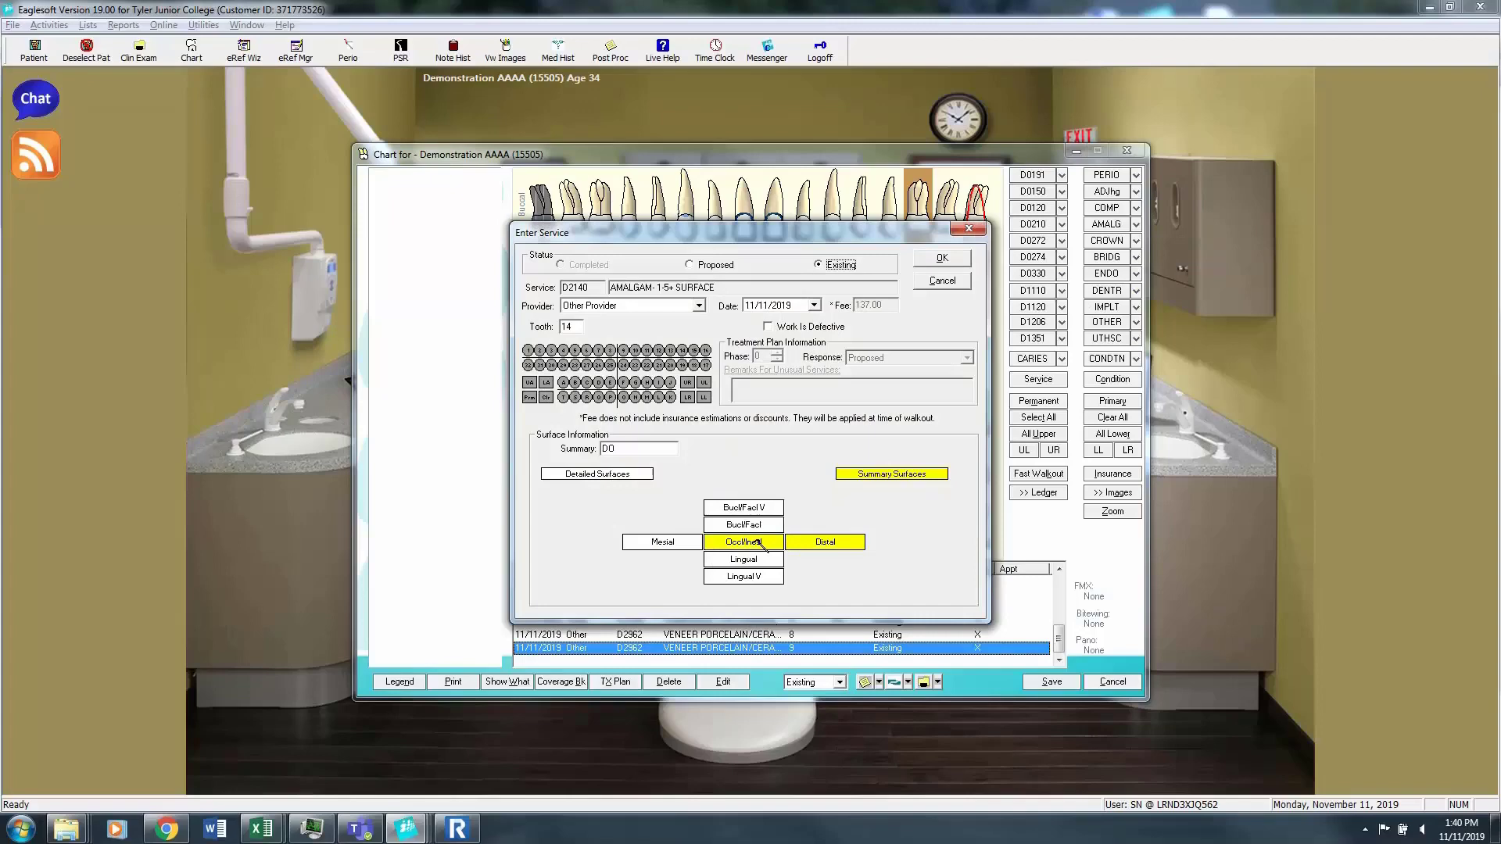
left_click(946, 261)
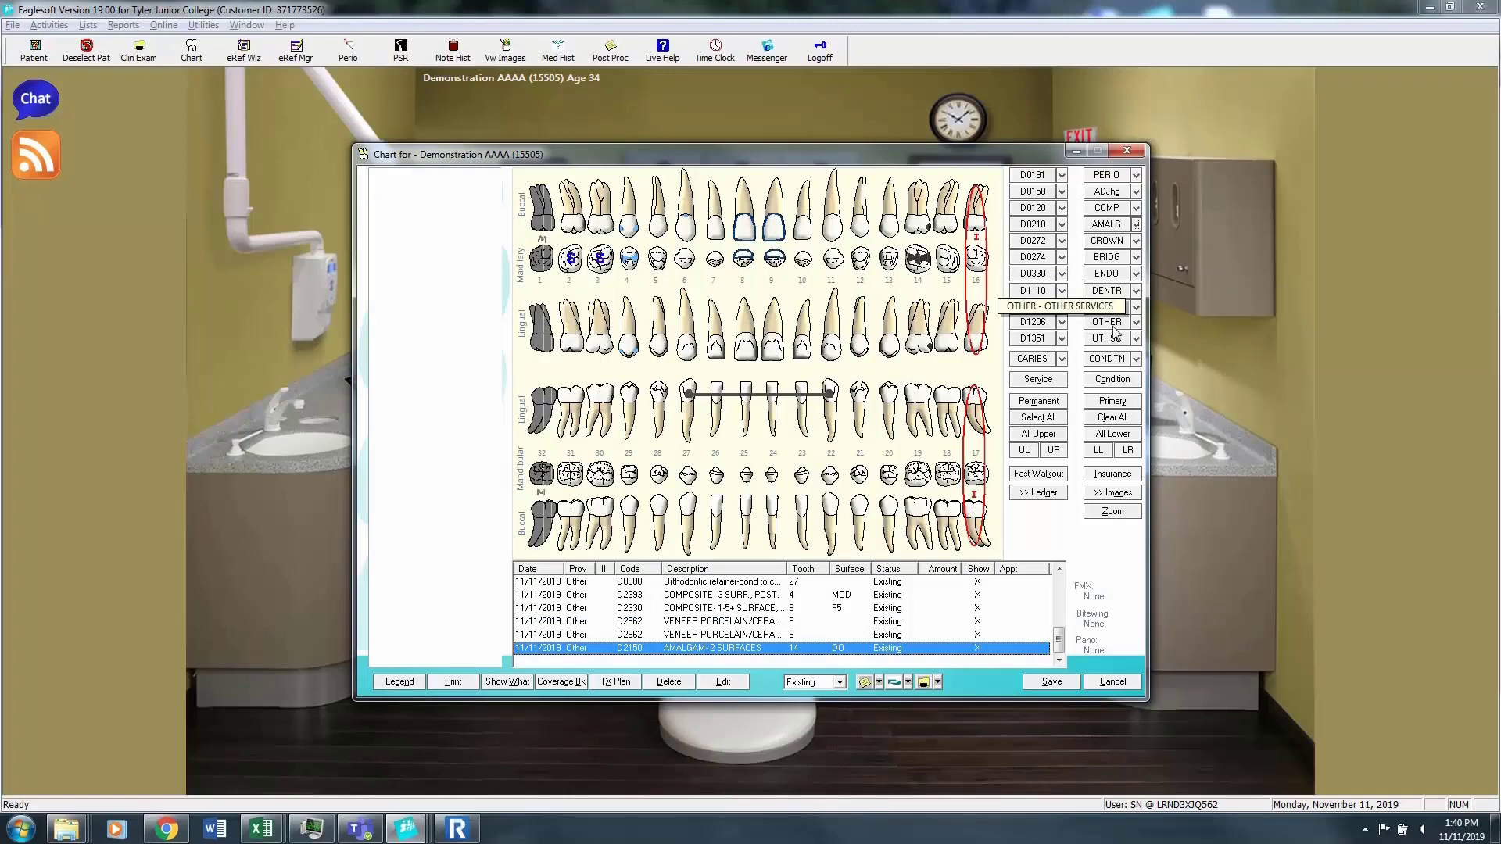
Step: Start a second amalgam entry and cancel it, leaving tooth 14 unchanged
left_click(1137, 224)
left_click(1185, 245)
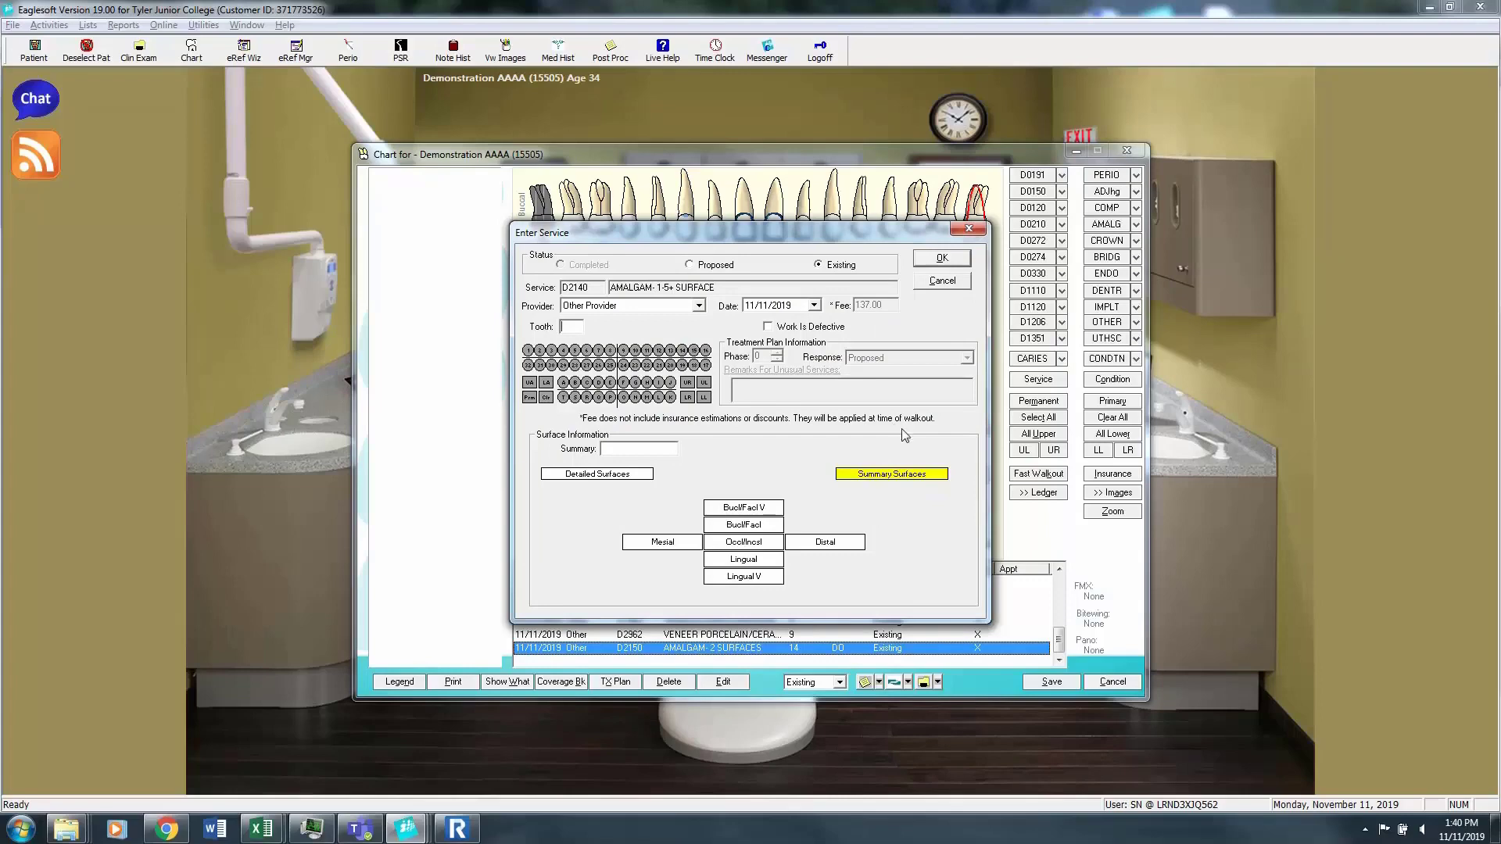
left_click(968, 228)
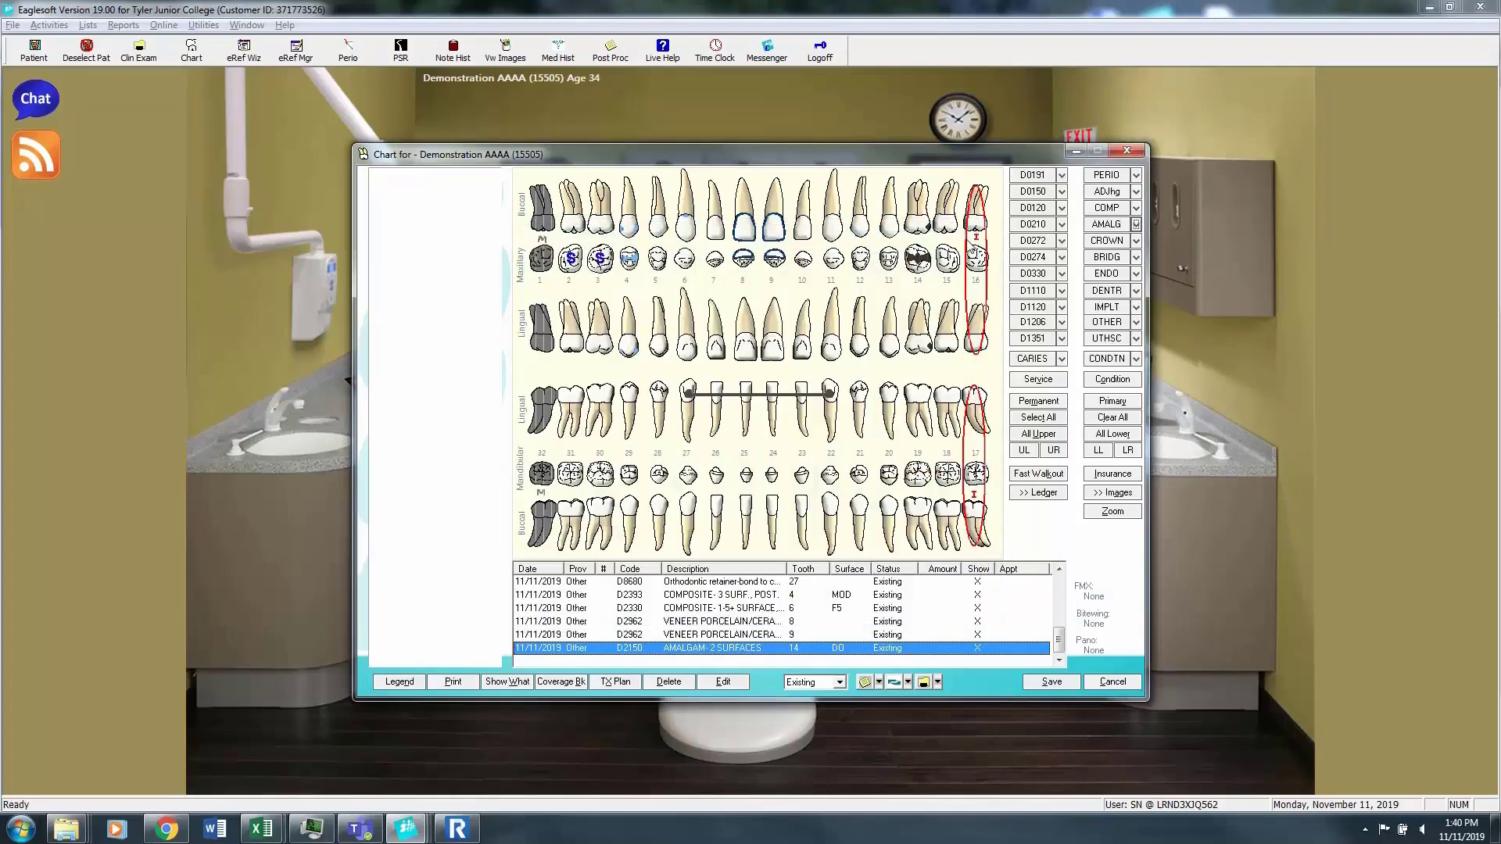
left_click(923, 414)
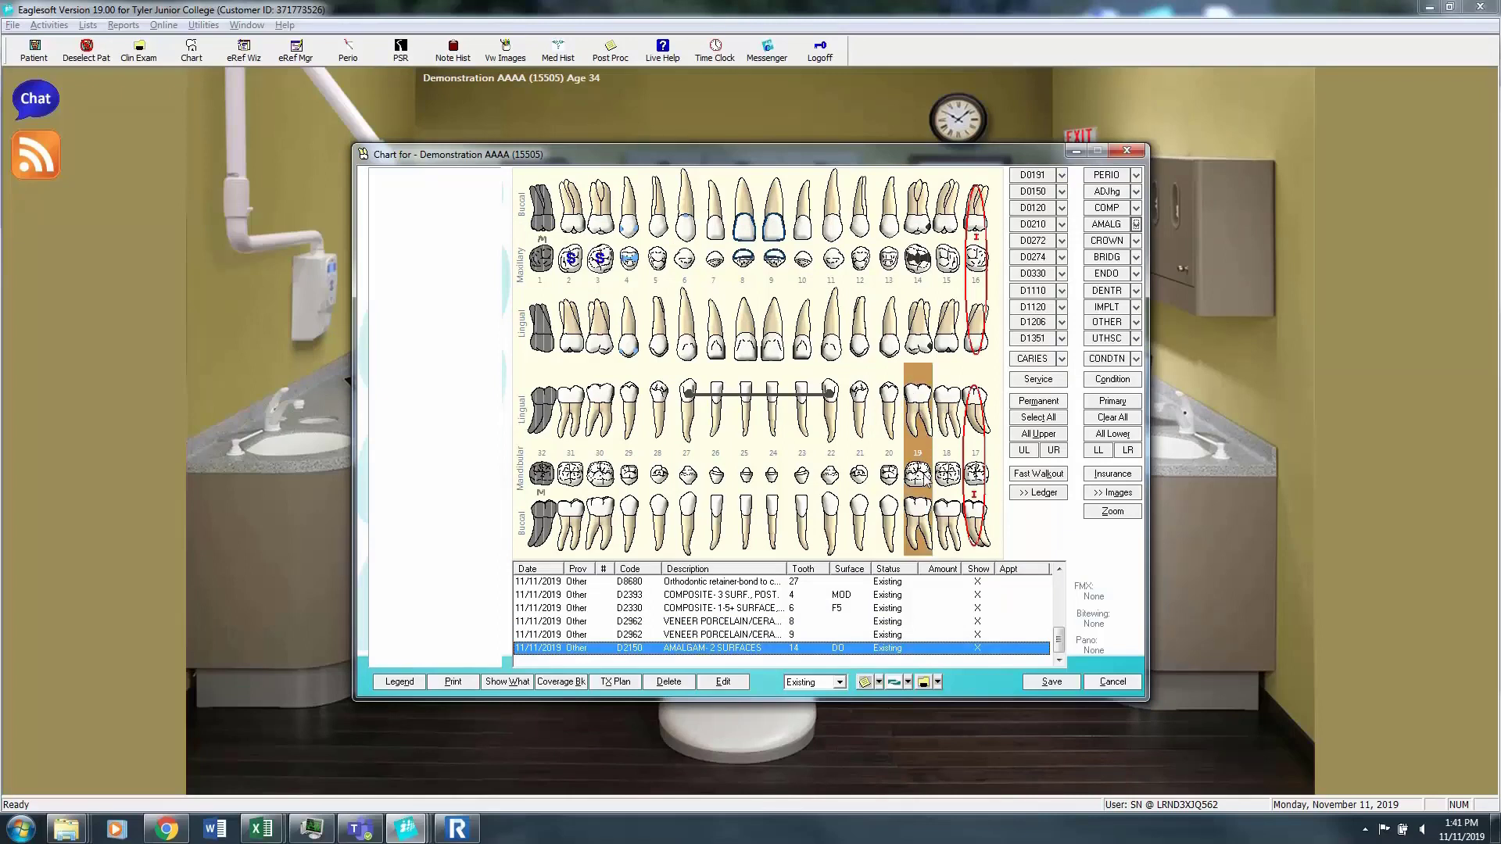
Step: Record an existing D6010 implant post on tooth 19
left_click(1136, 308)
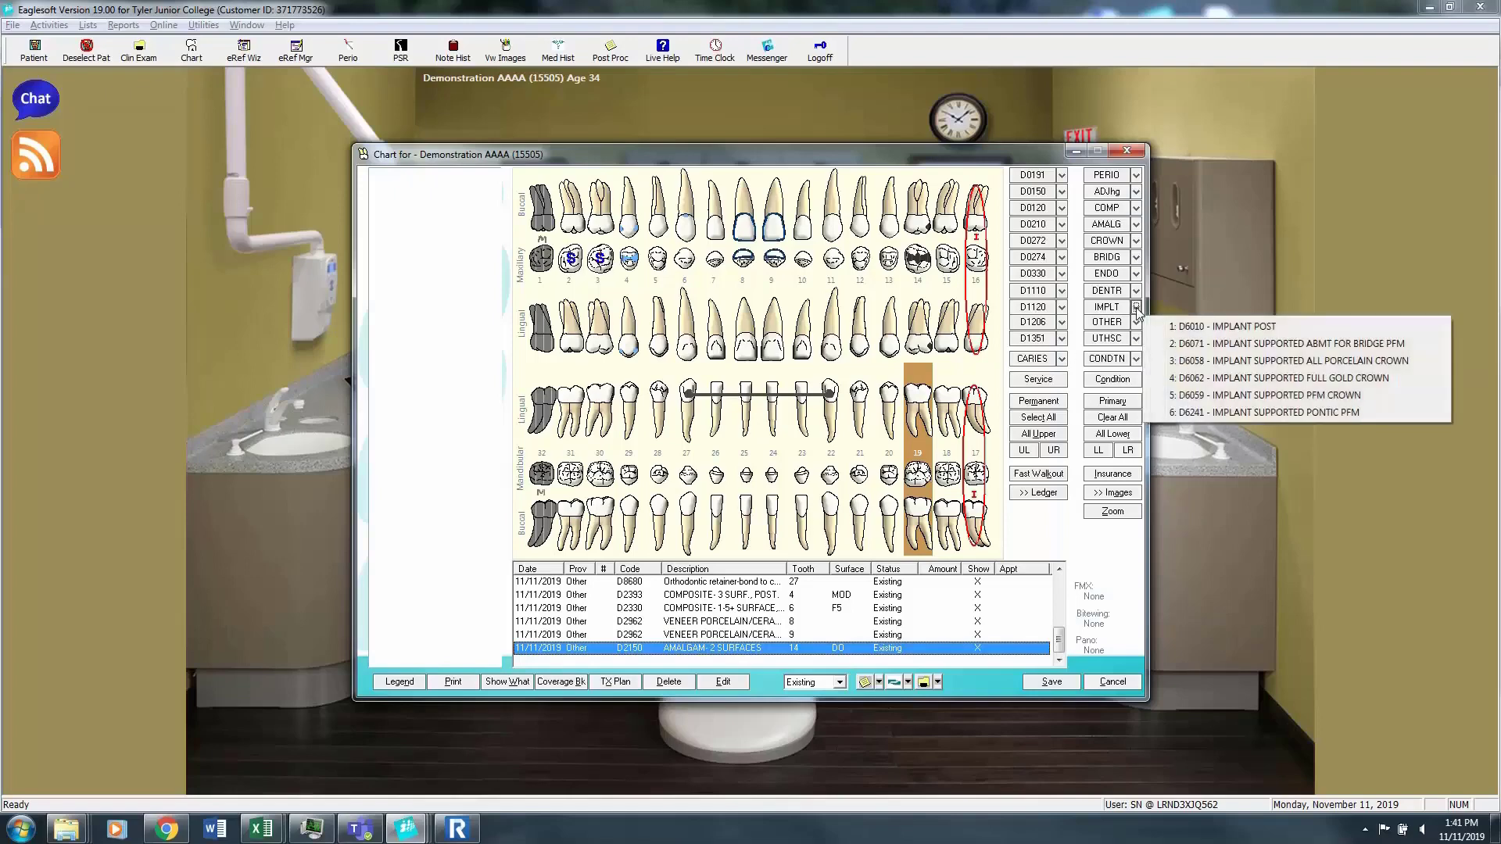
left_click(1198, 329)
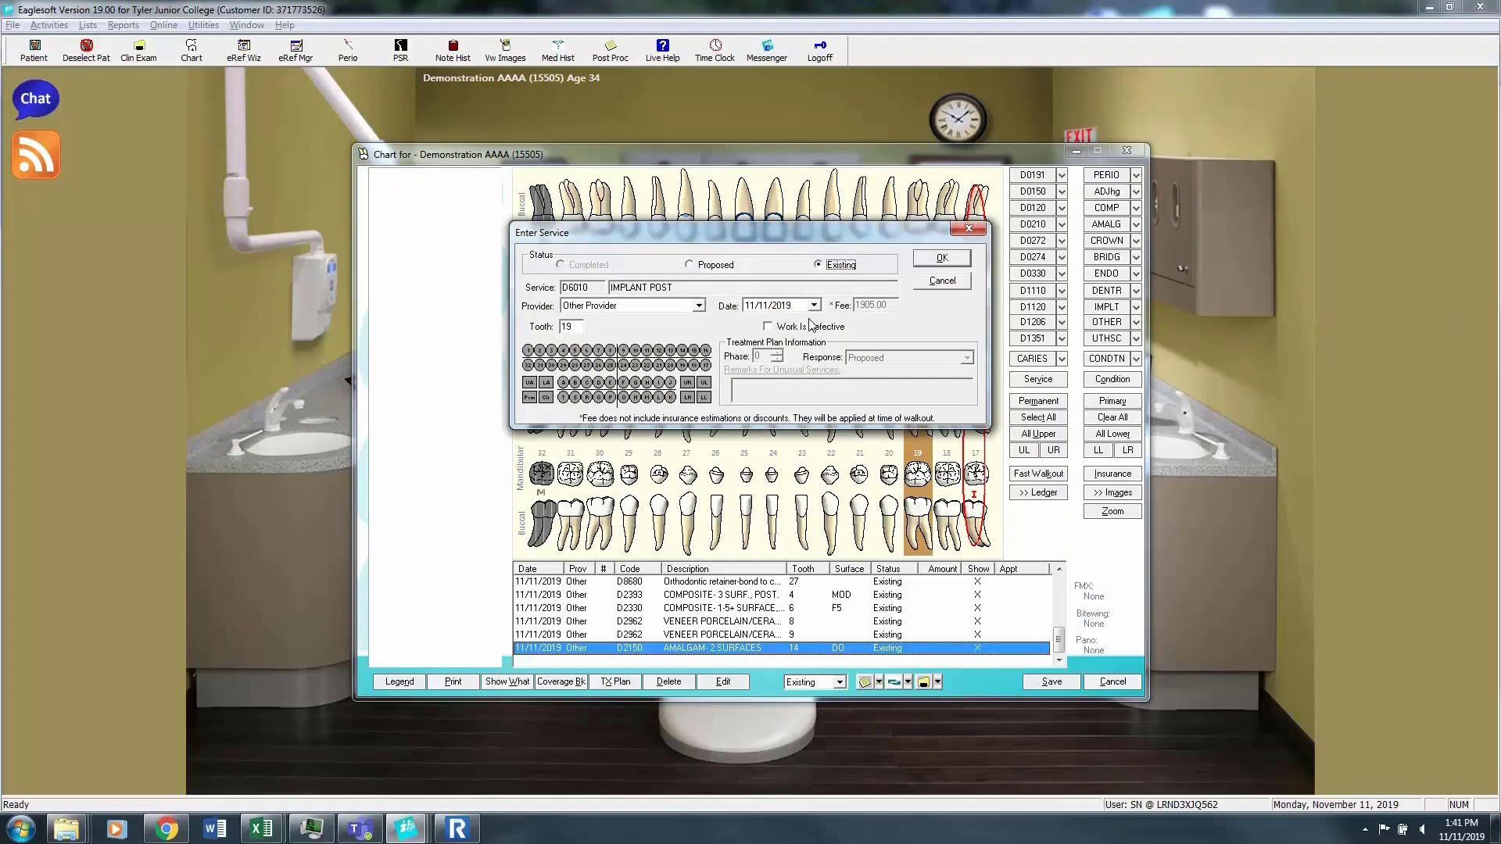
left_click(932, 260)
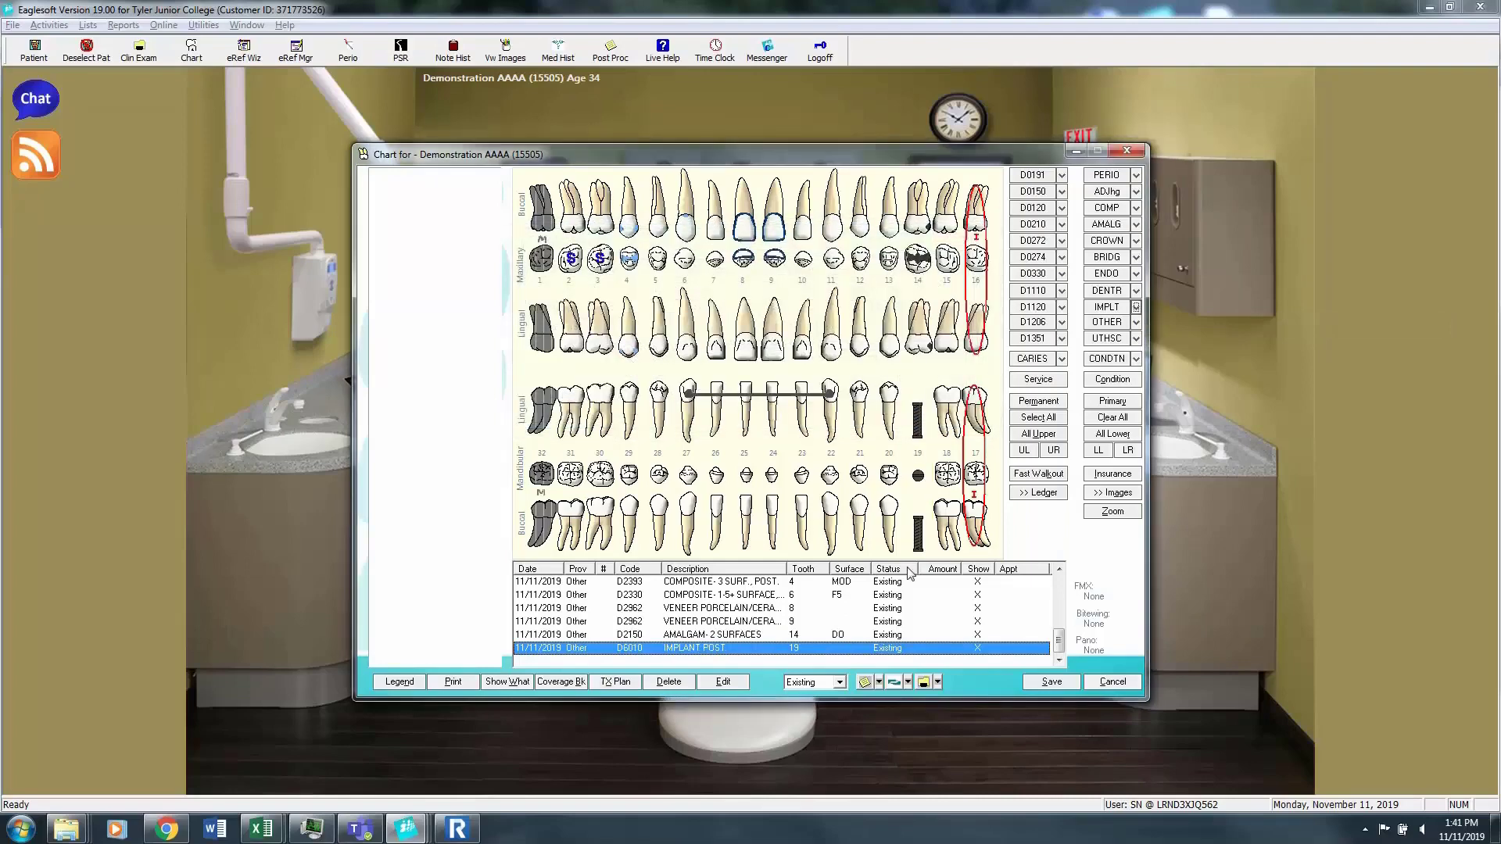
Step: Add an existing D6059 implant-supported PFM crown on tooth 19
left_click(920, 440)
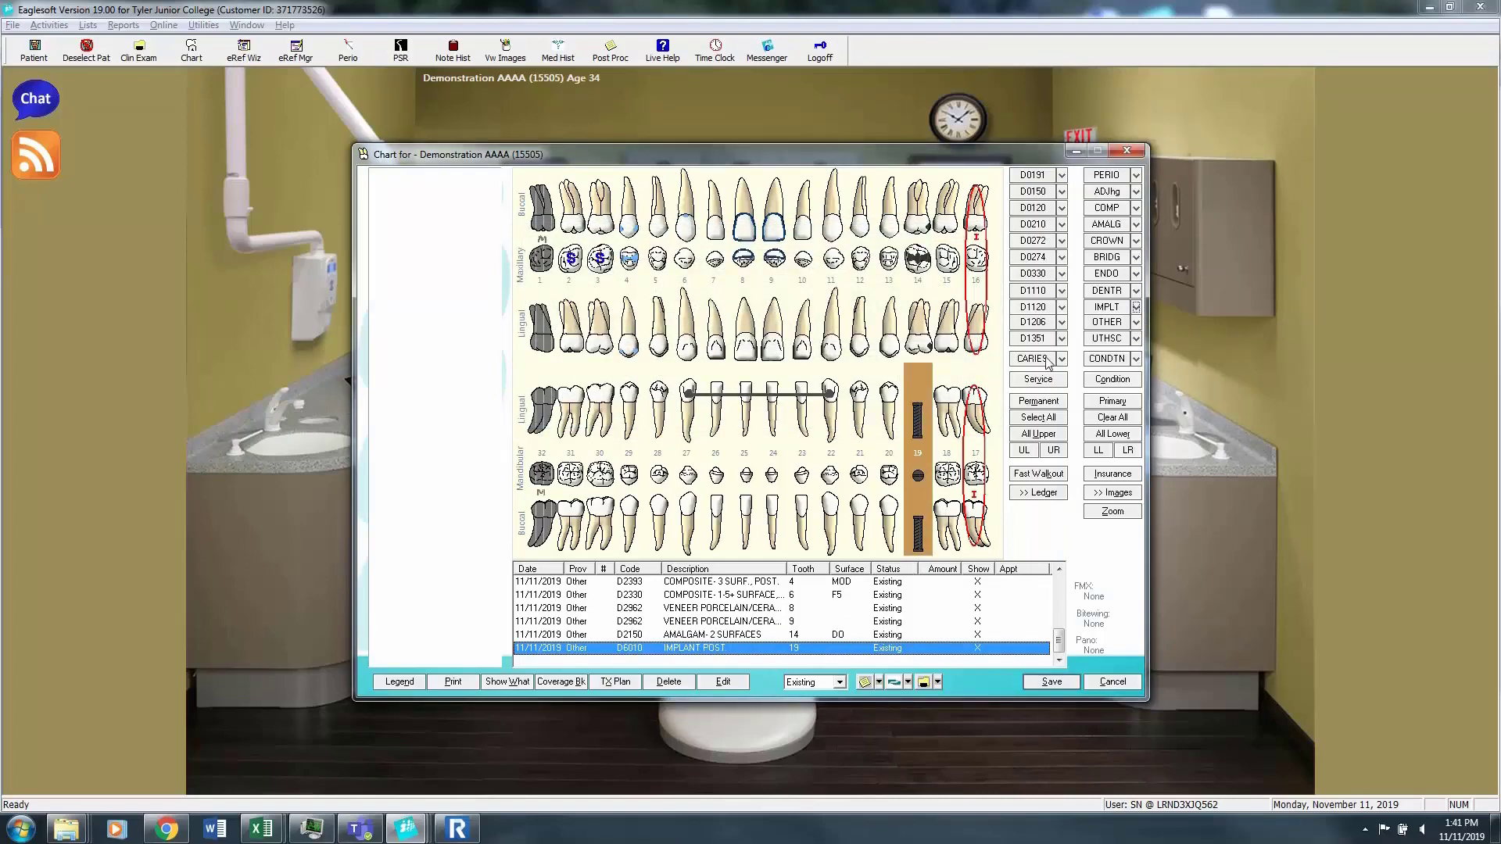
left_click(1136, 307)
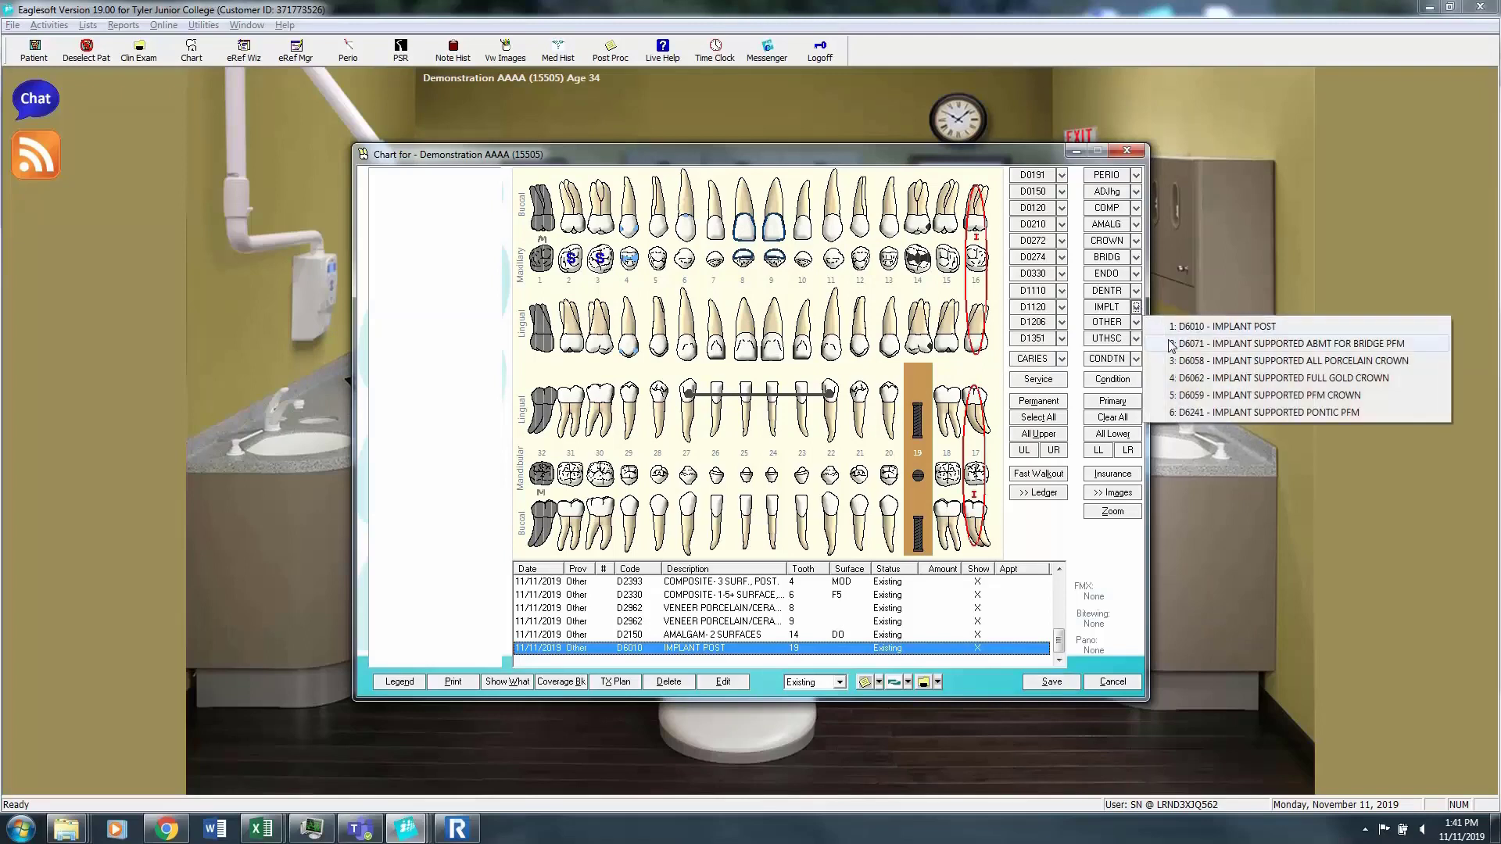
left_click(1175, 394)
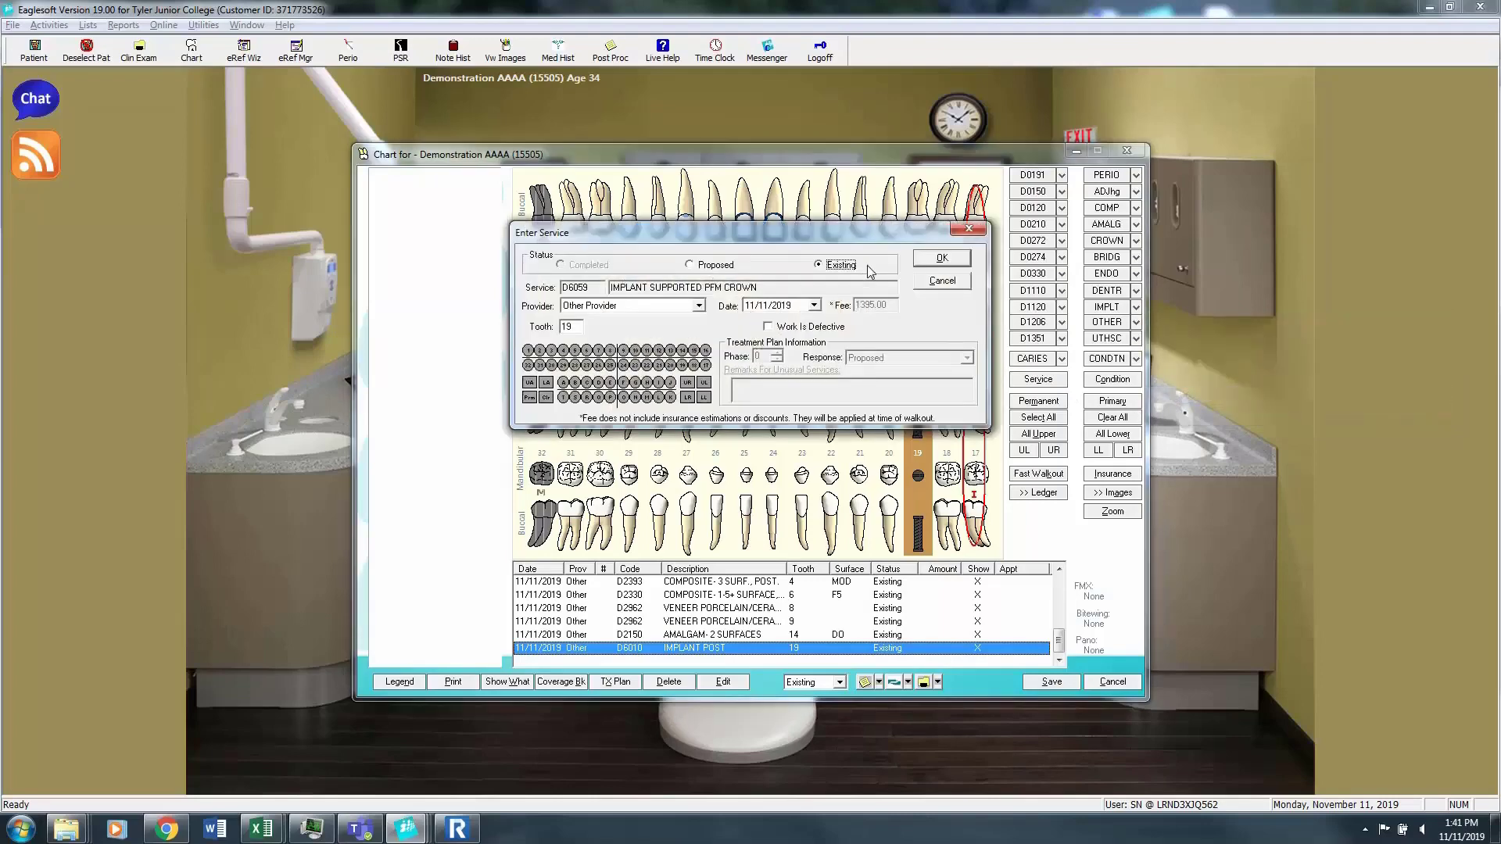
left_click(947, 260)
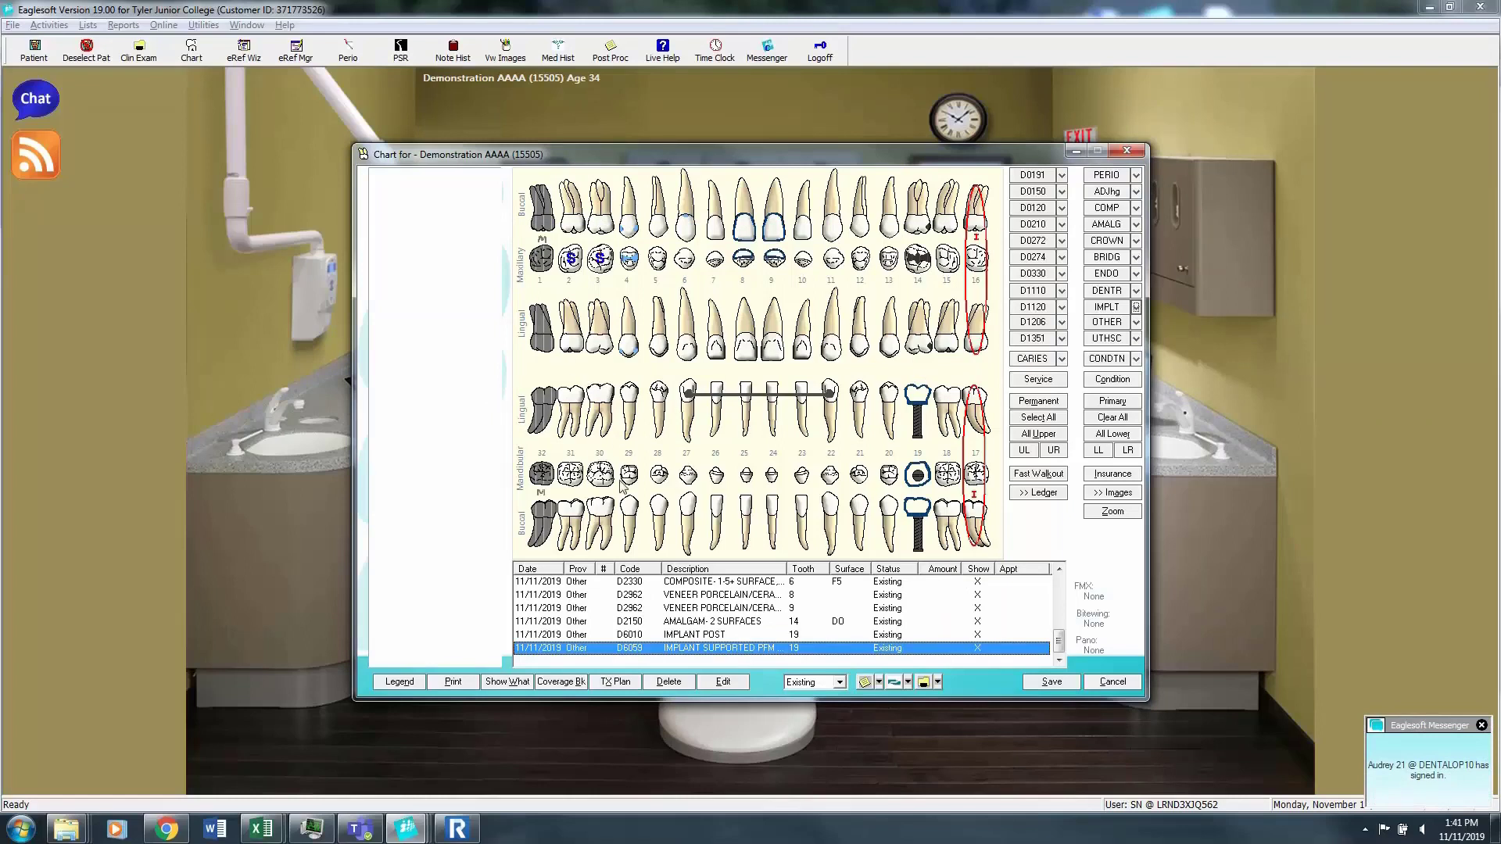
Step: Chart tooth 30 with the MISSING TOOTH condition
left_click(612, 420)
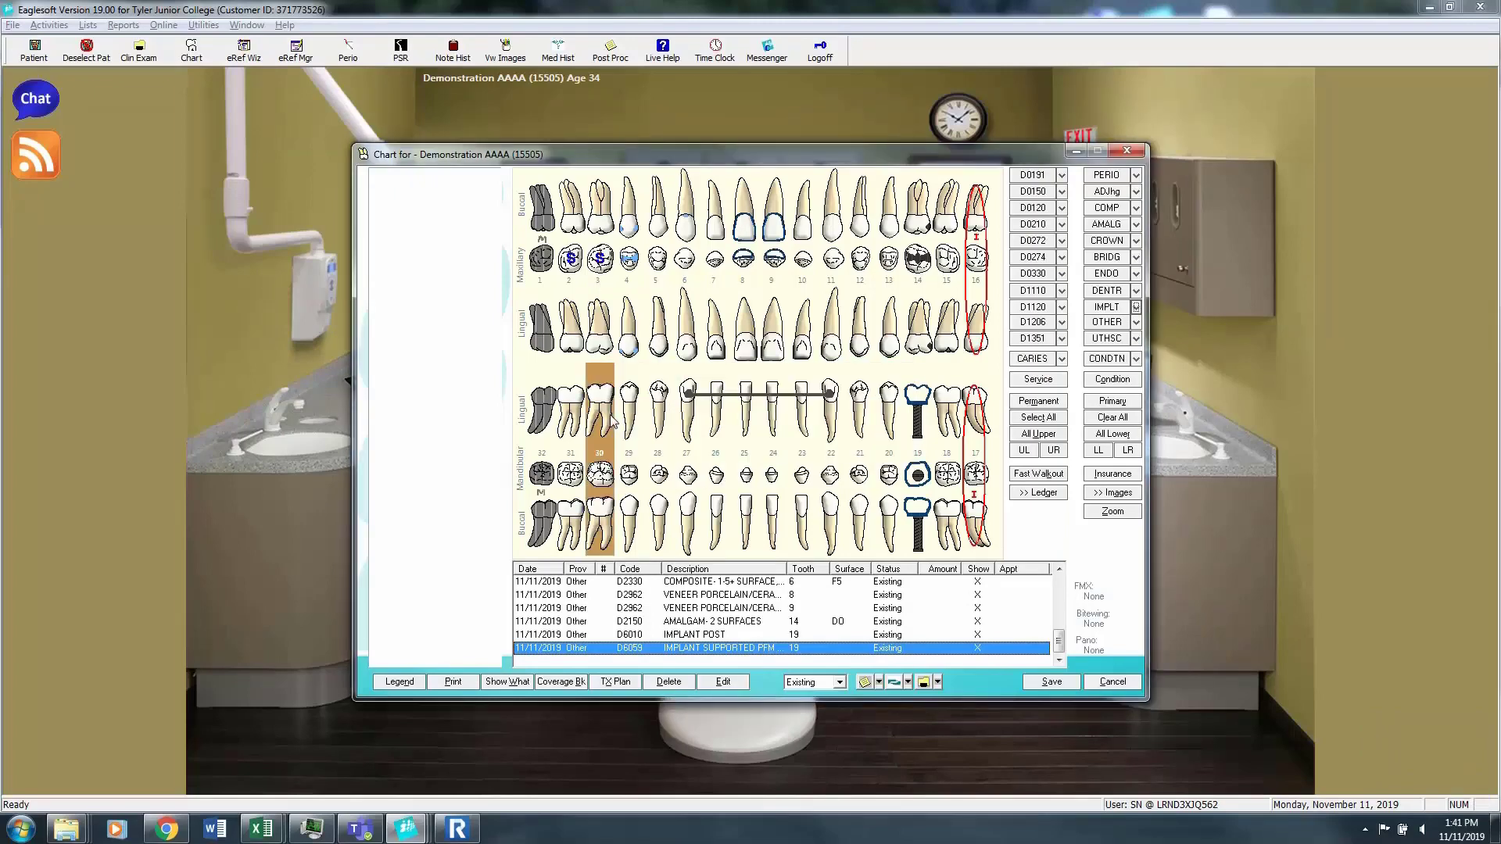
left_click(1137, 358)
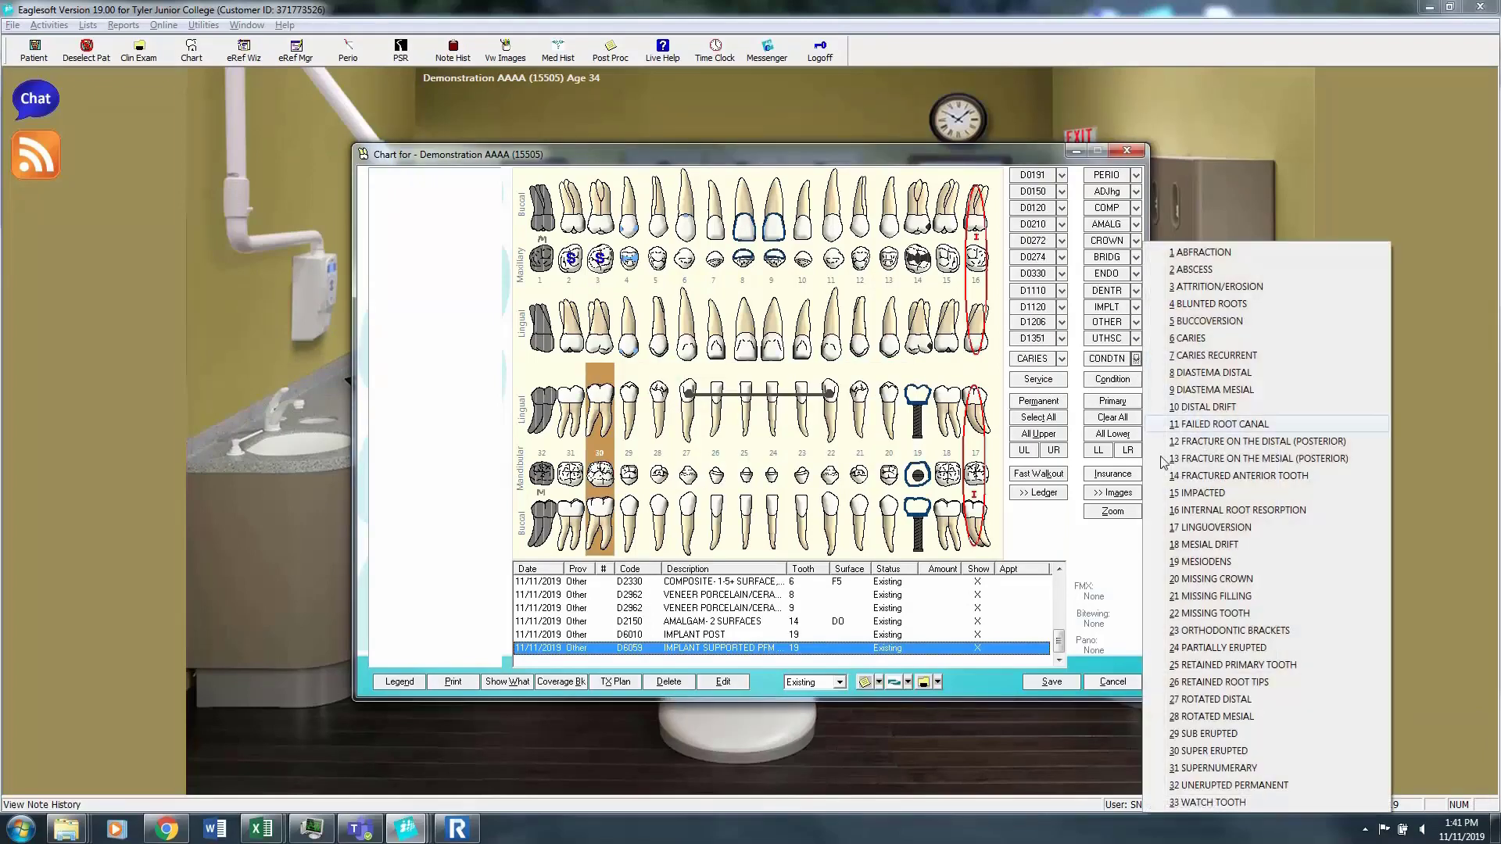
left_click(1232, 614)
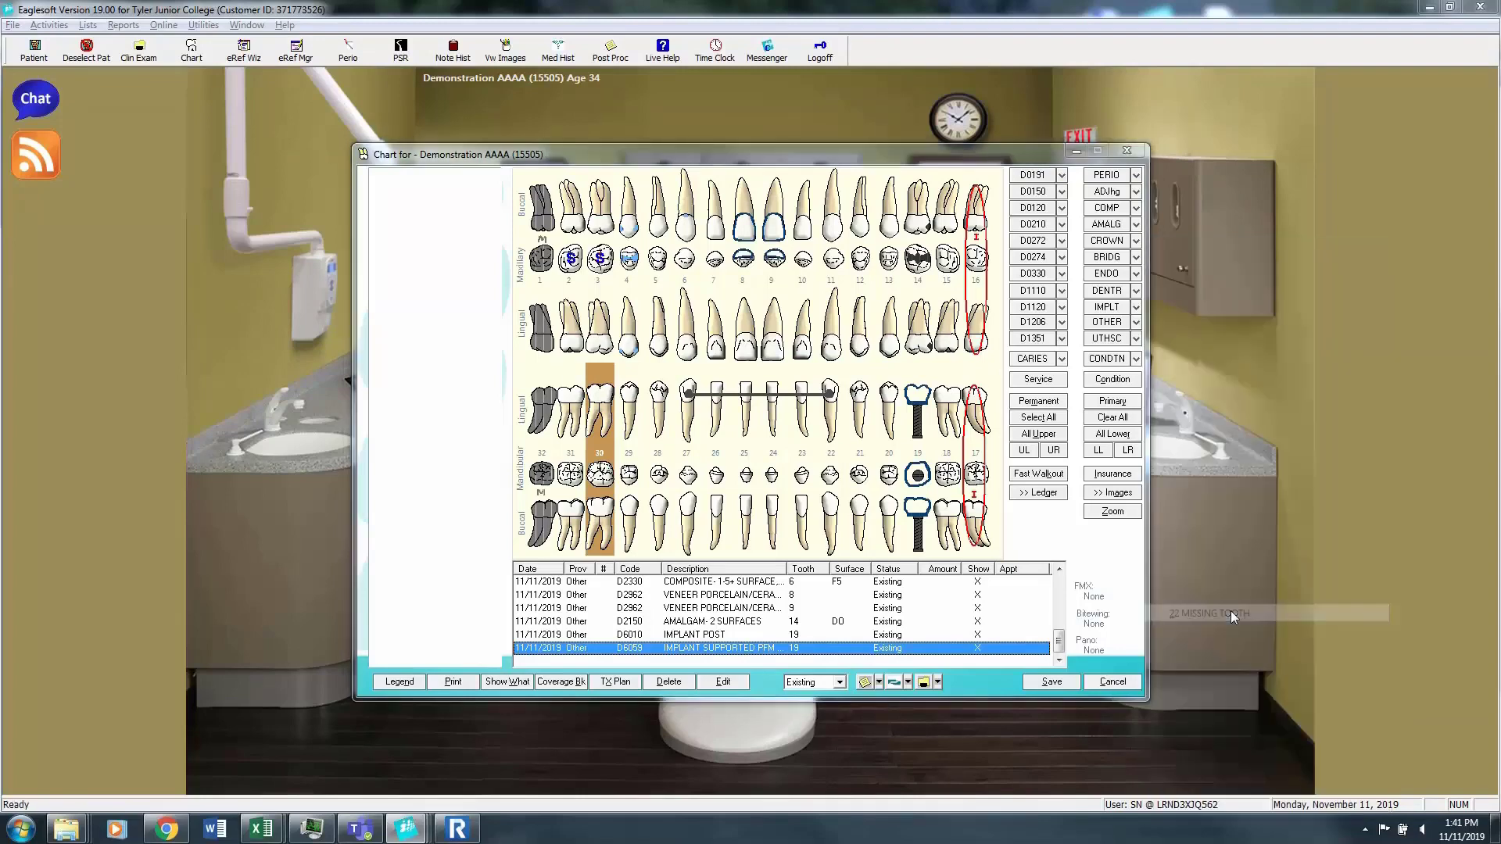
left_click(906, 307)
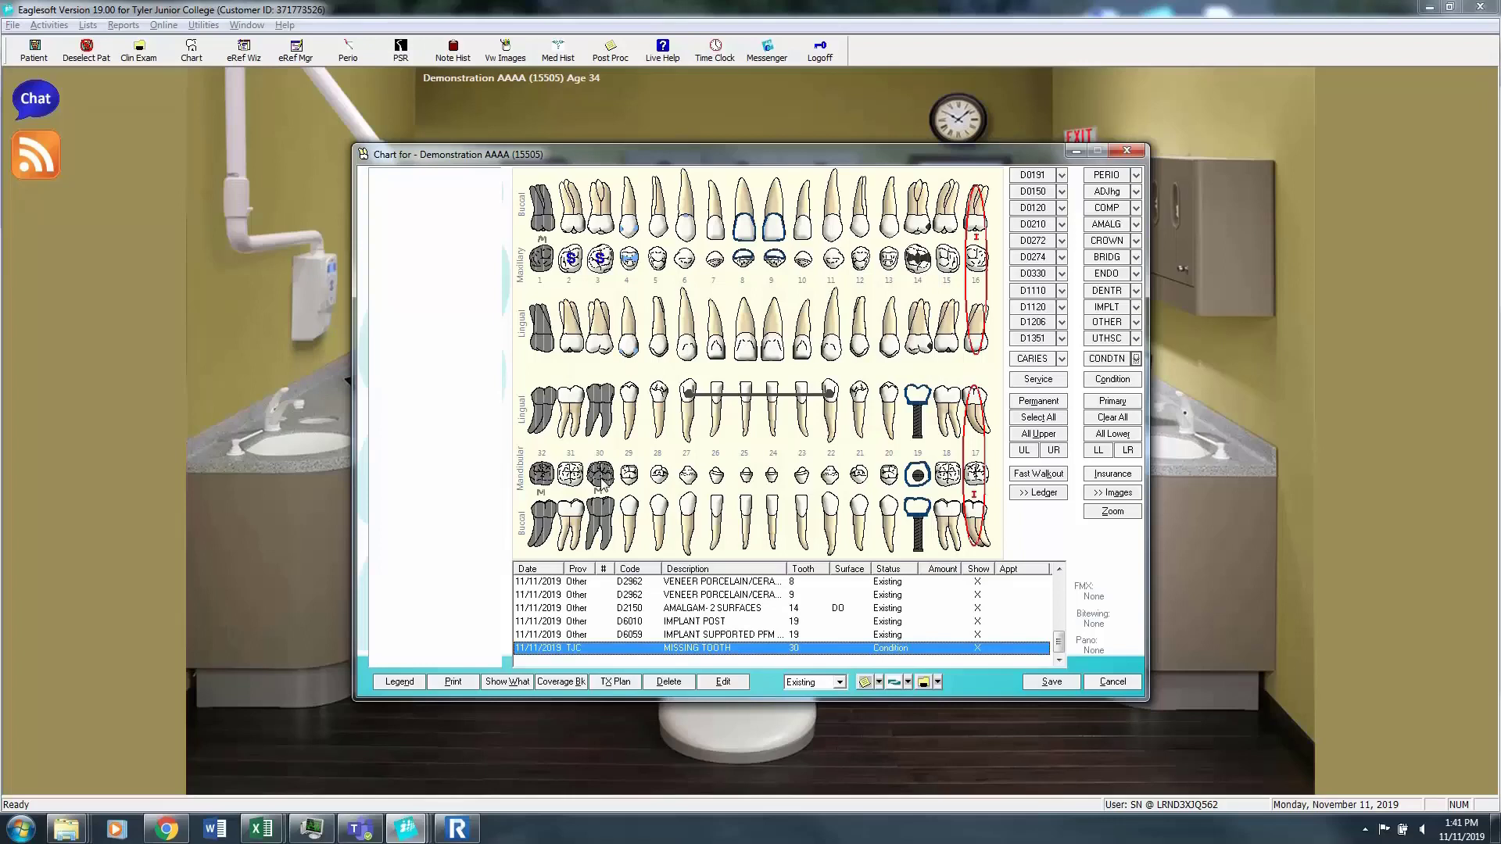
Step: Add an existing D6750 PFM abutment crown for bridge on tooth 31
left_click(573, 476)
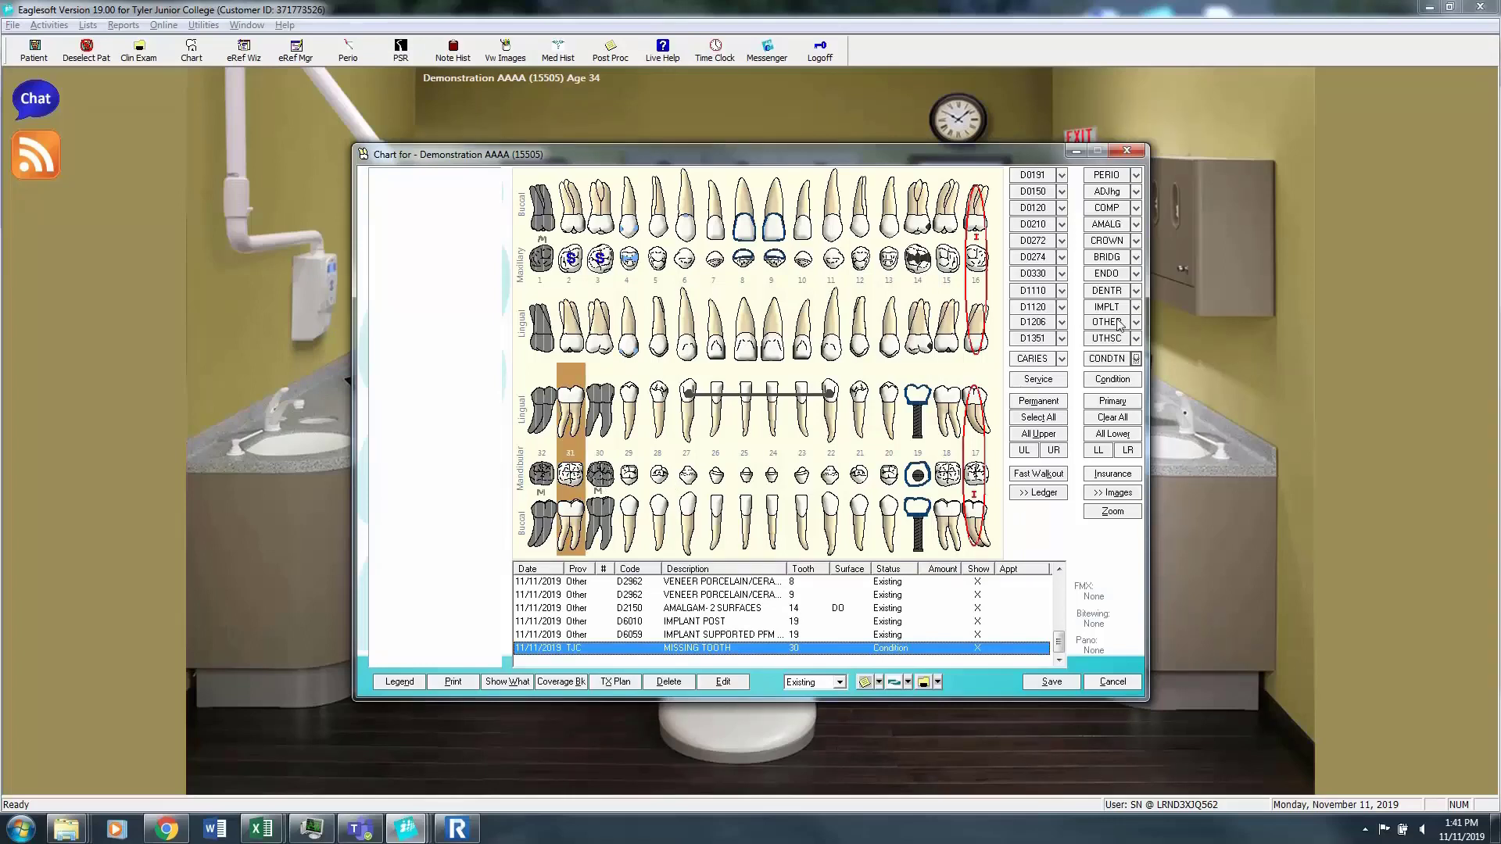
left_click(1135, 241)
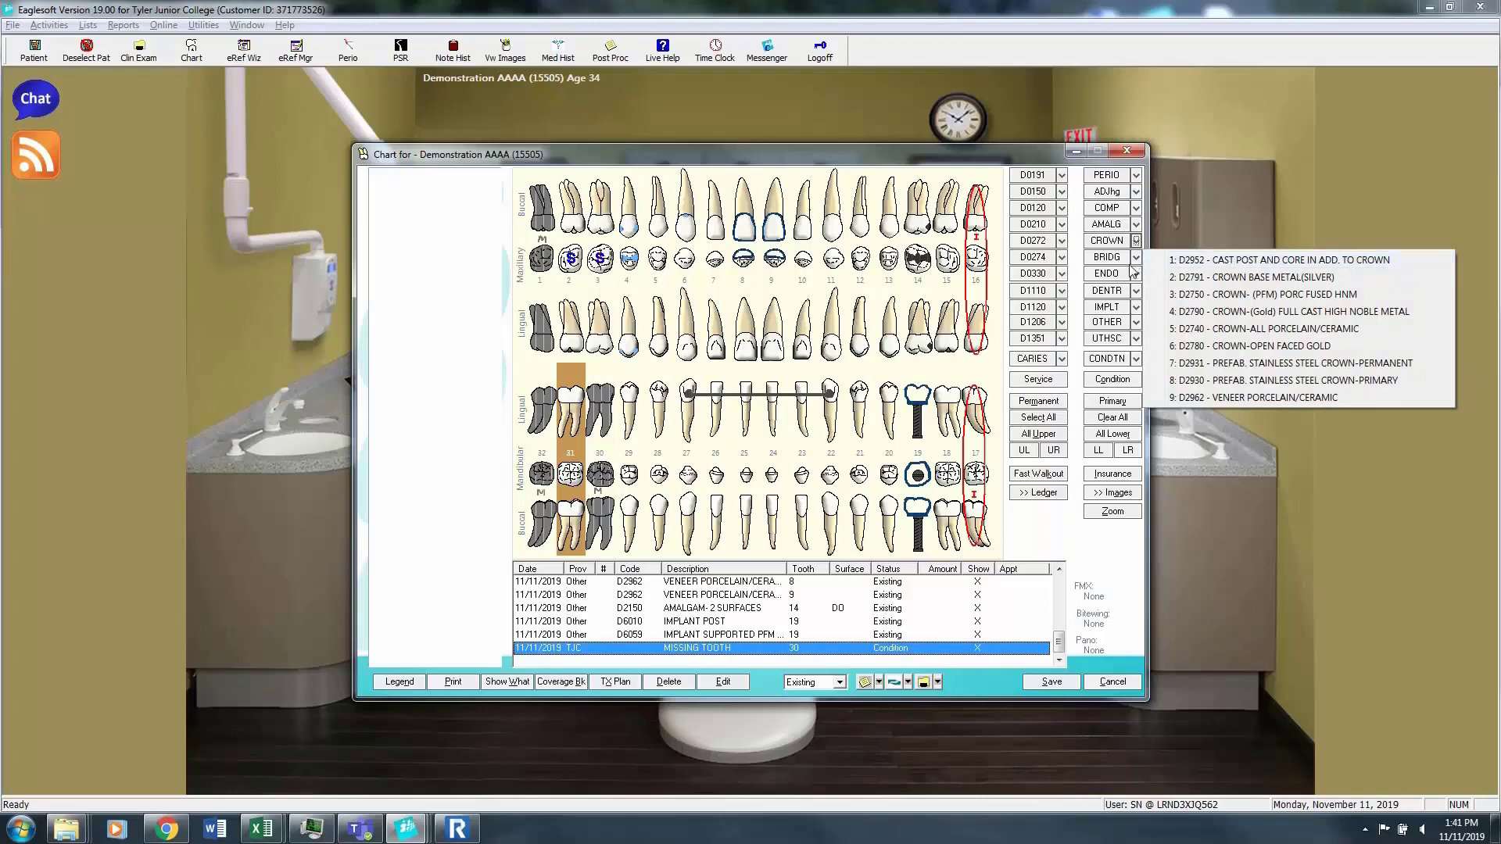
left_click(1135, 258)
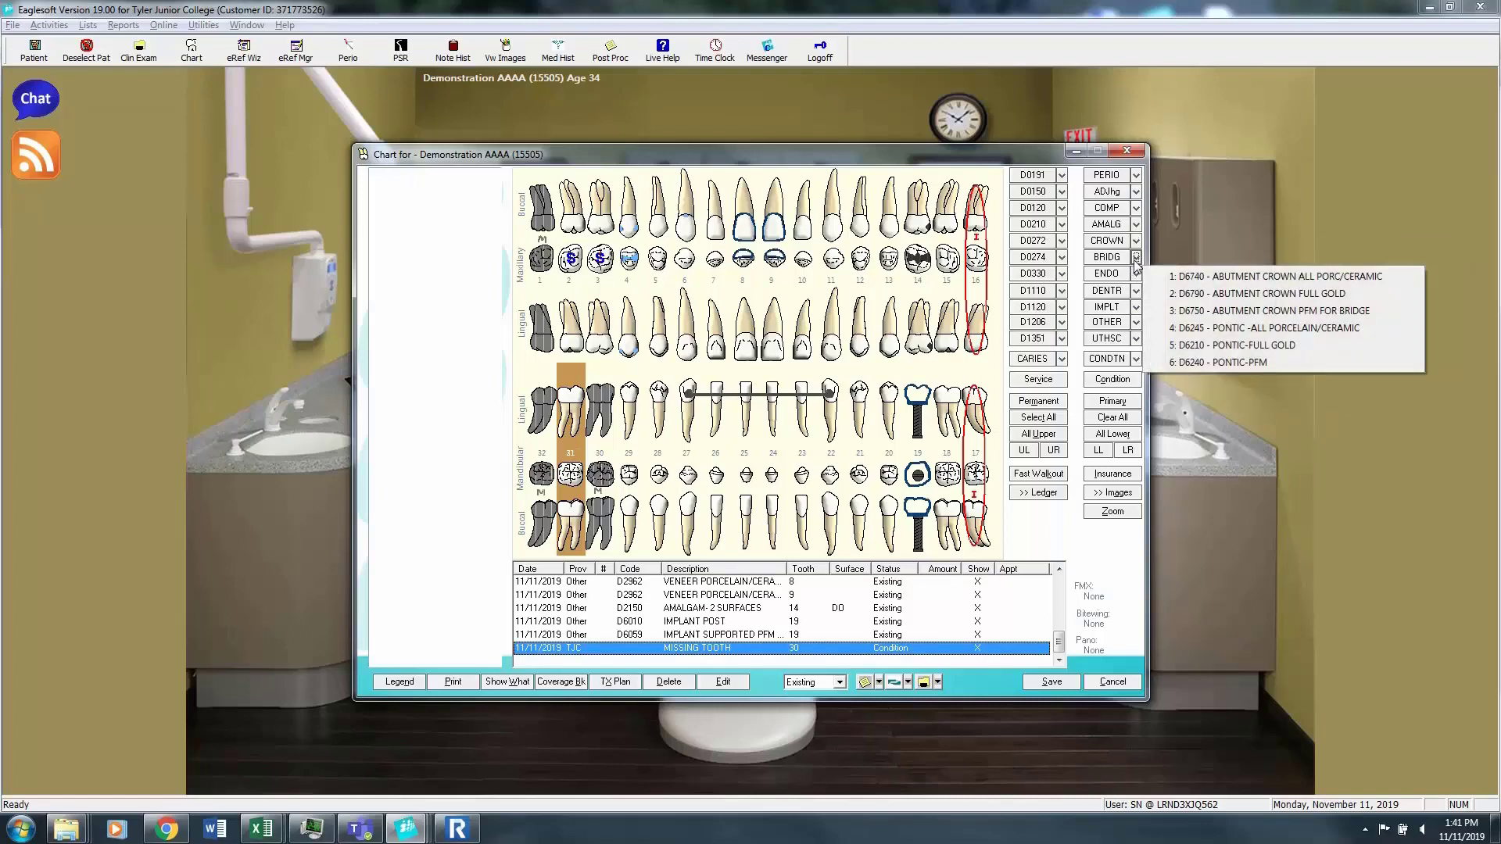
left_click(1201, 311)
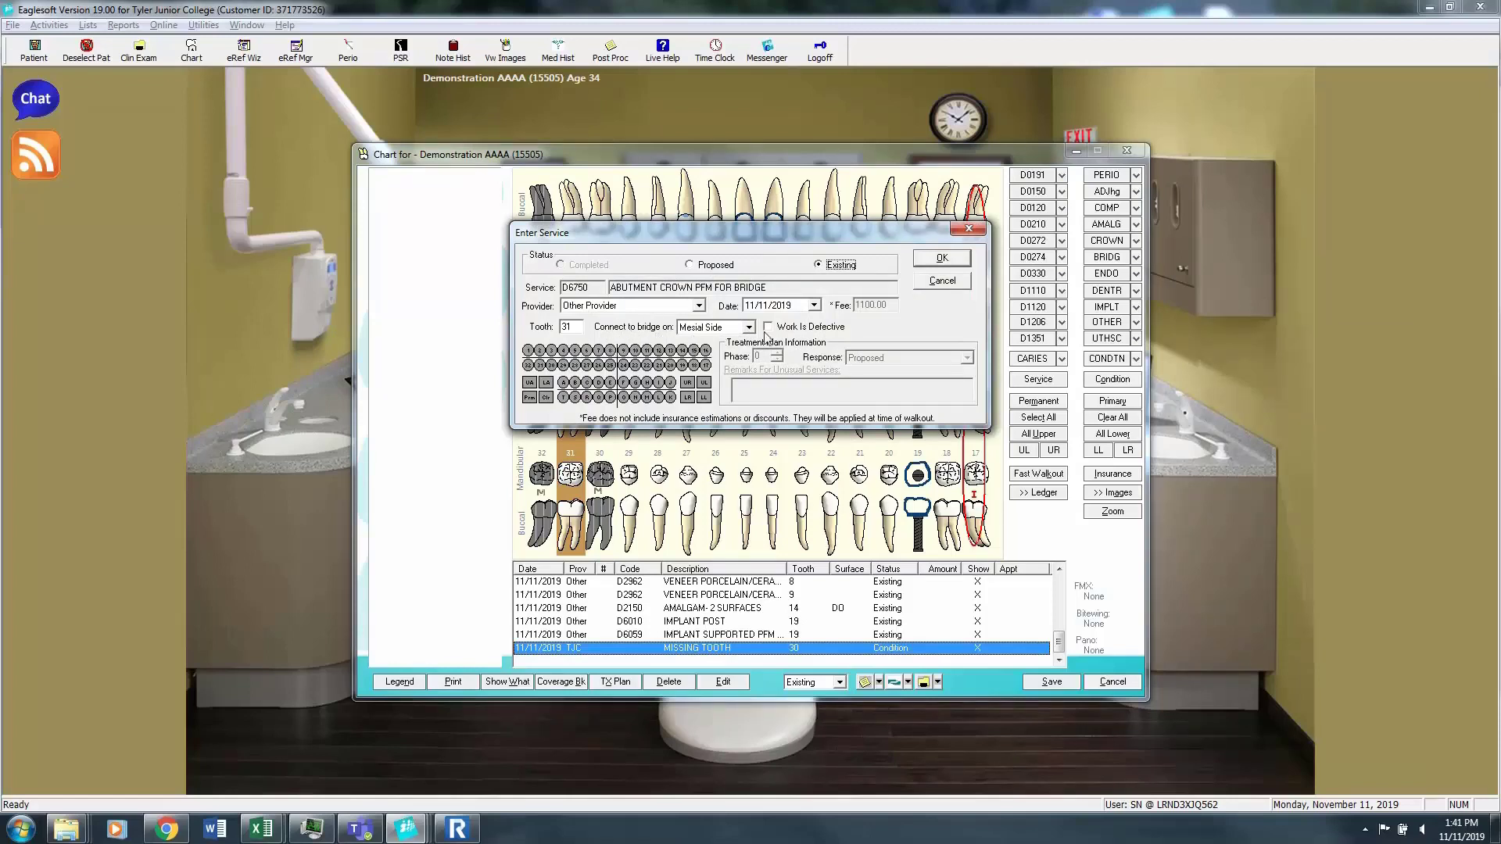
left_click(955, 260)
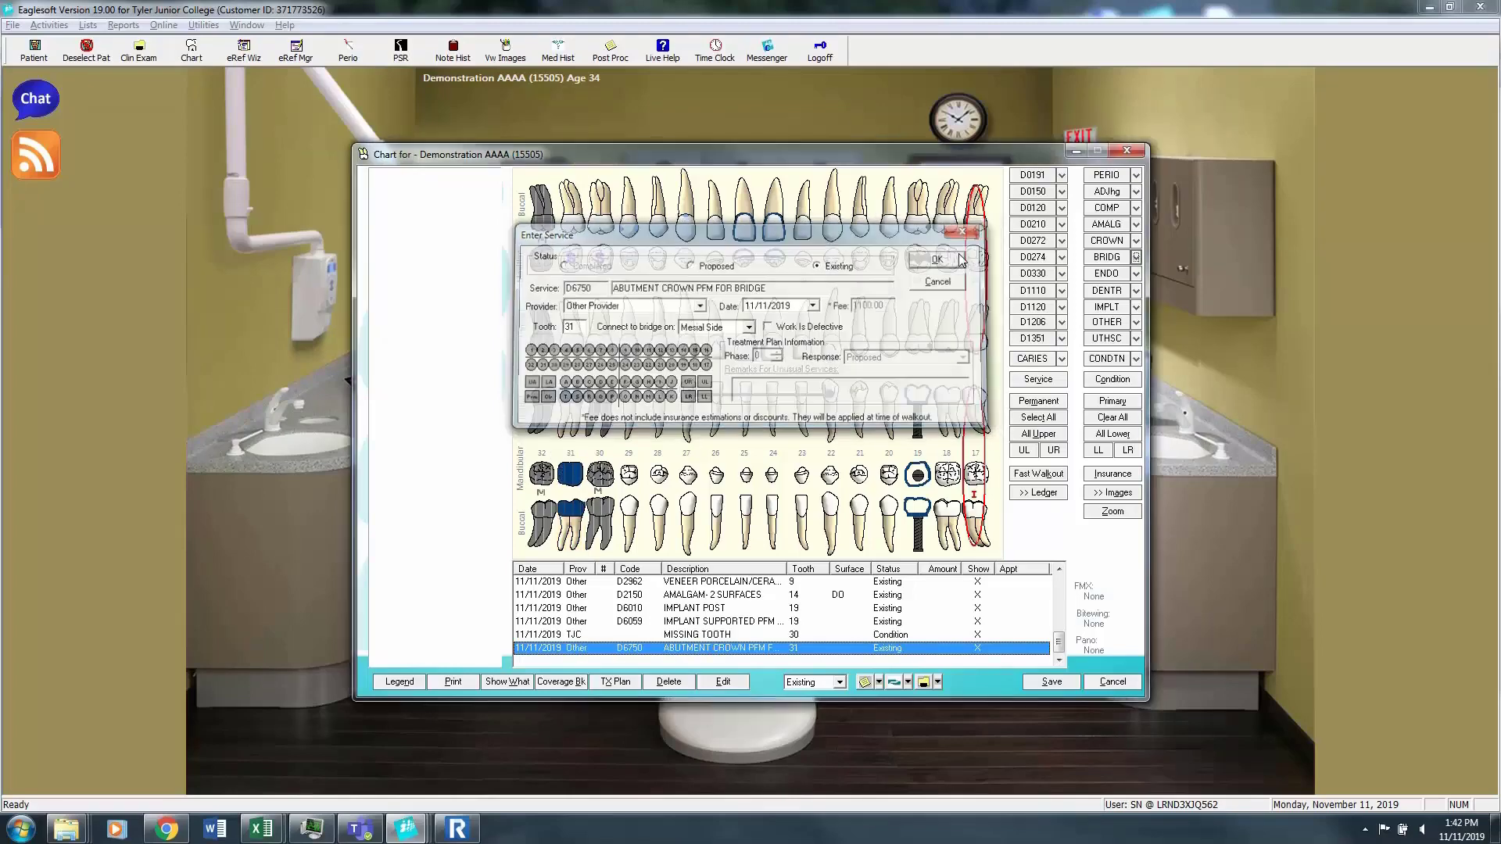
left_click(638, 411)
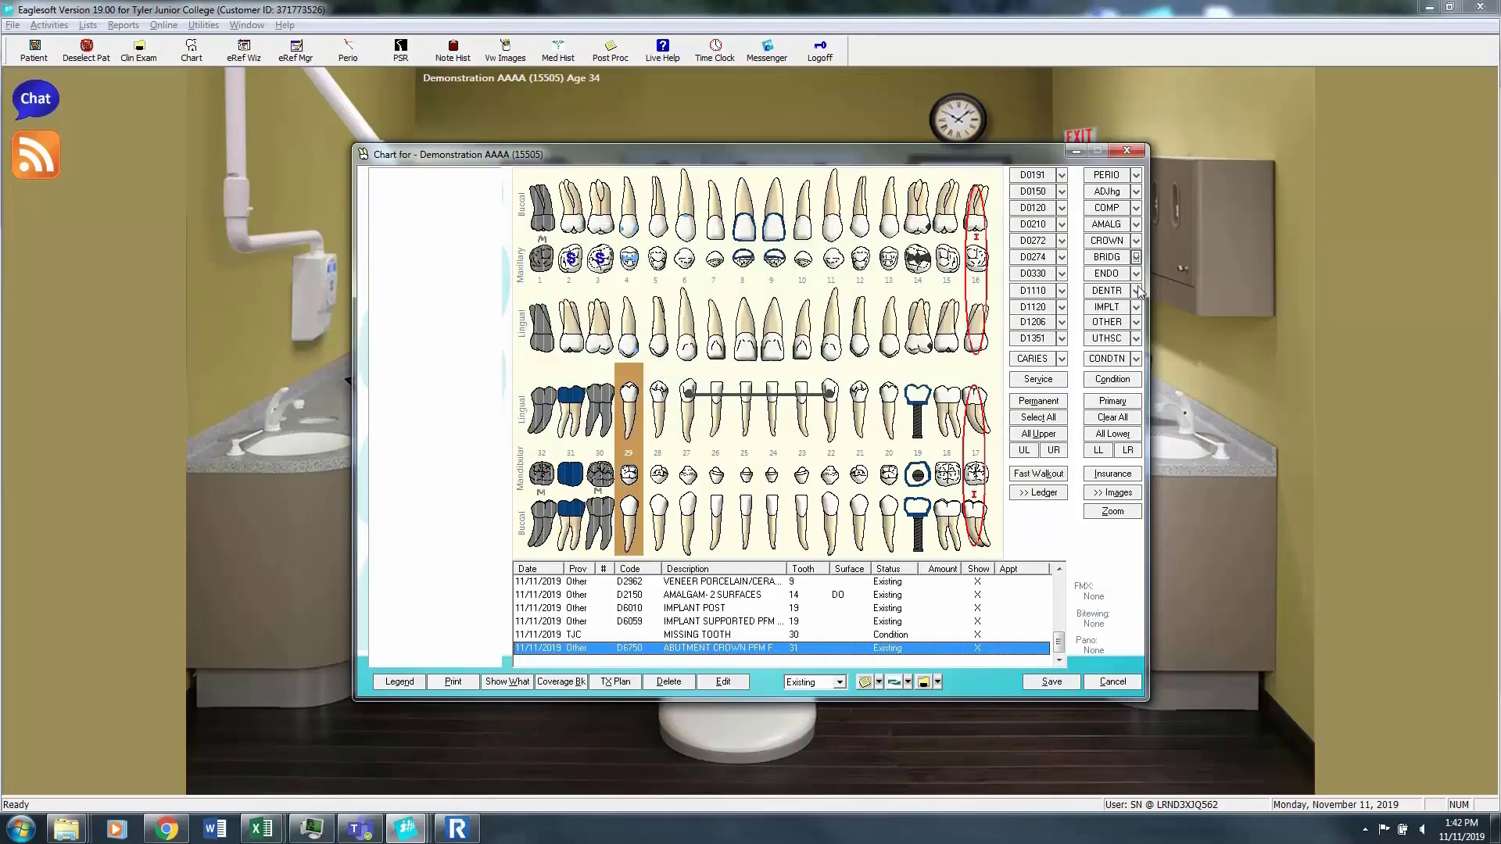
Step: Add a D6750 PFM abutment crown on tooth 29, connected to the bridge on the distal side
left_click(1136, 260)
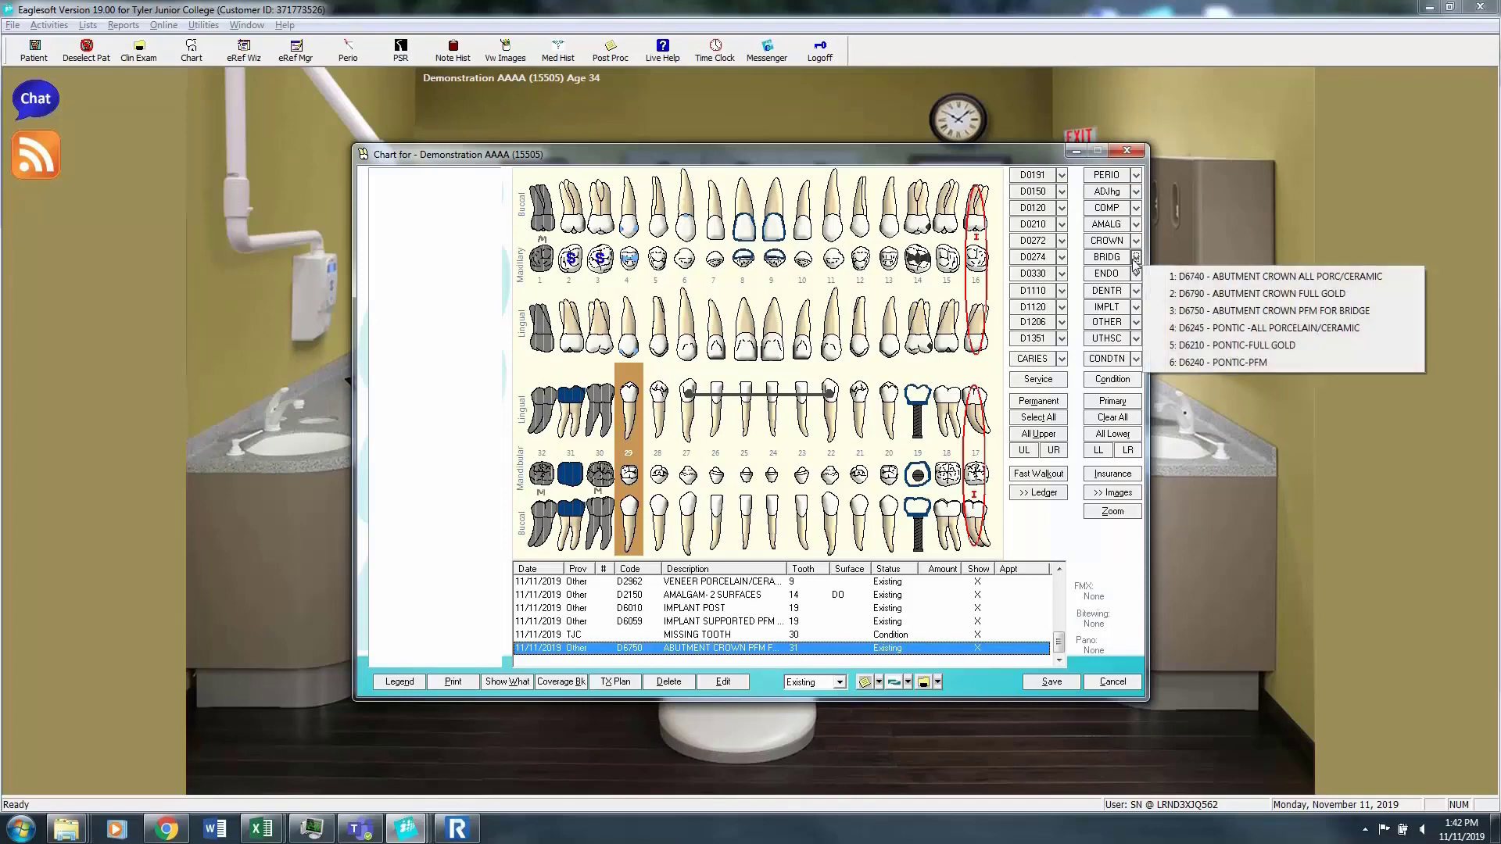
left_click(1161, 311)
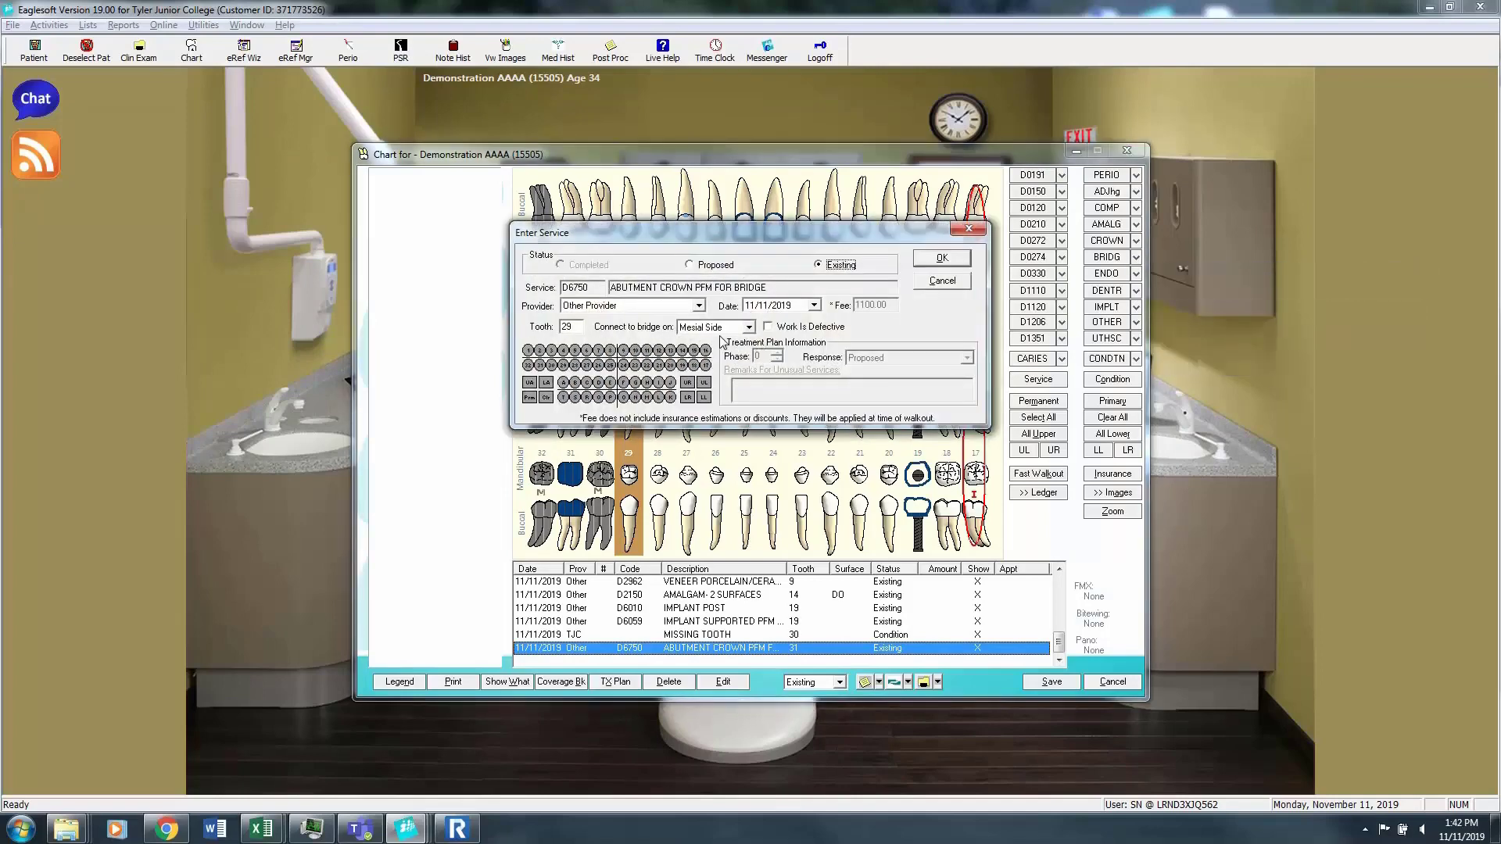
left_click(749, 328)
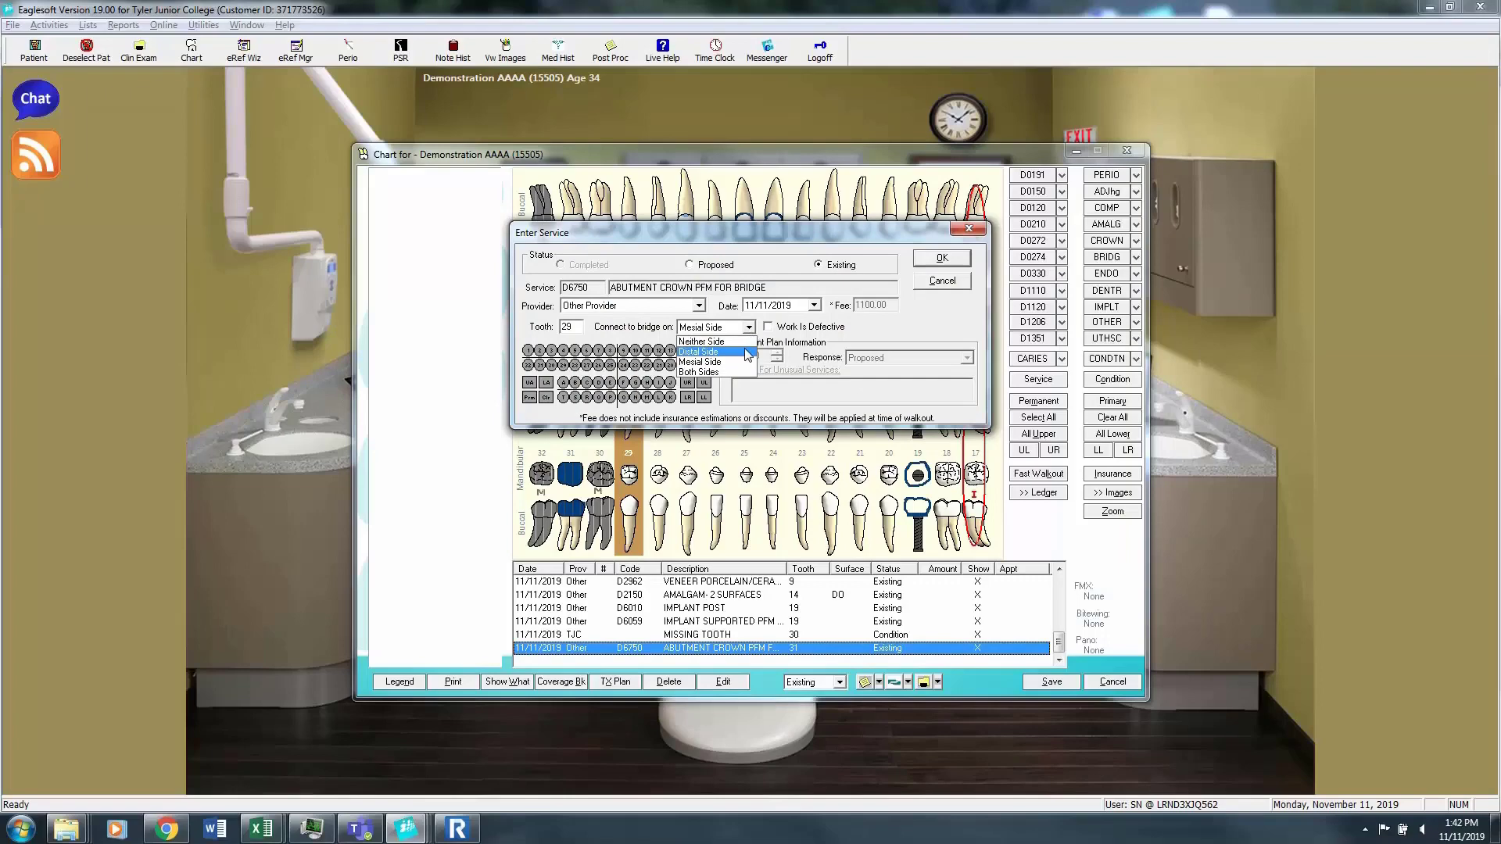
left_click(700, 352)
left_click(954, 261)
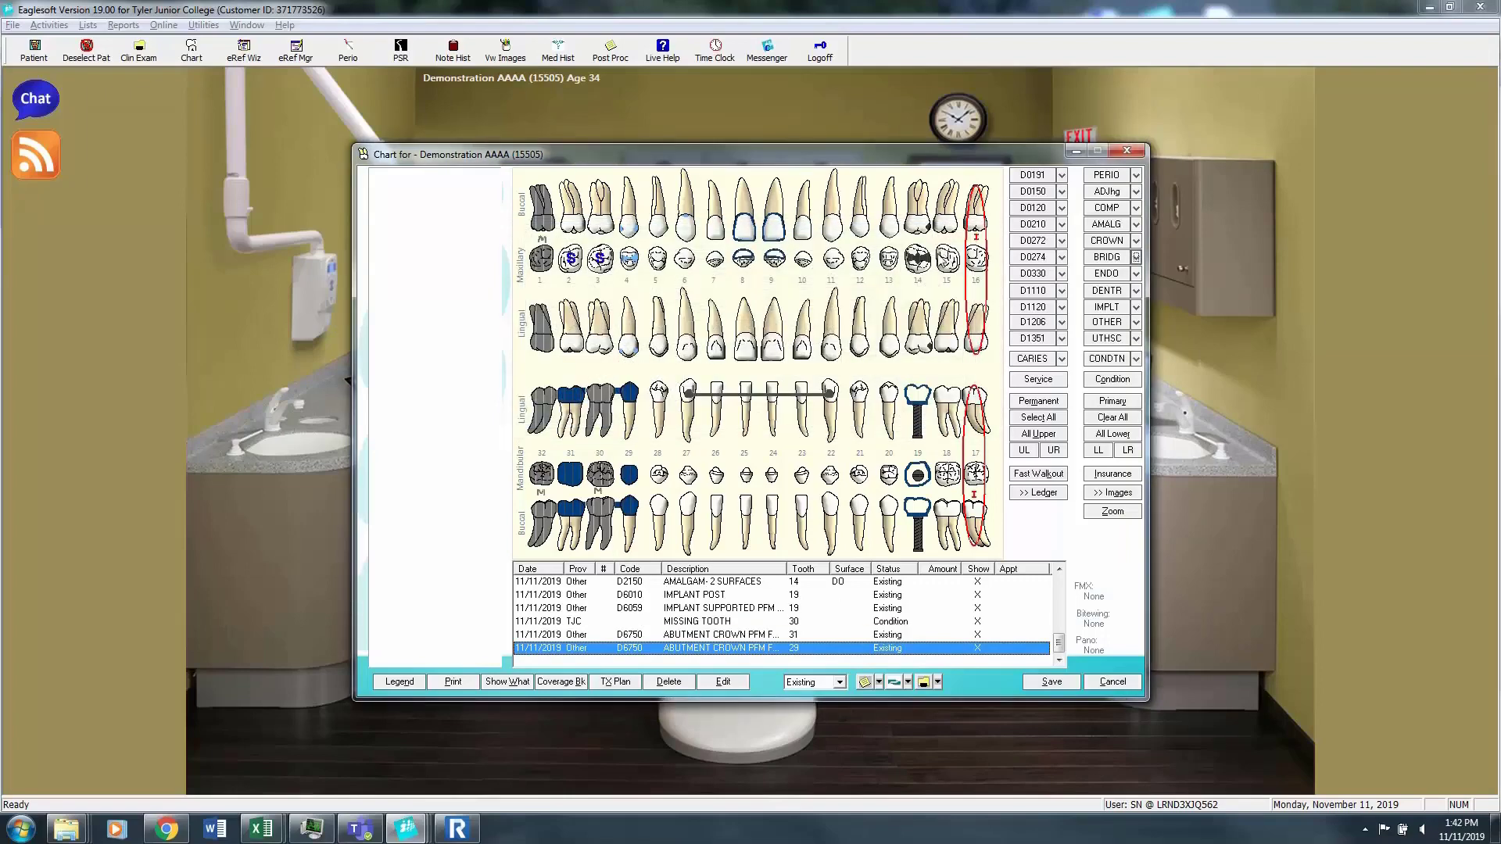
Step: Add a D6240 PFM pontic on tooth 30 alone
left_click(608, 413)
left_click(642, 395)
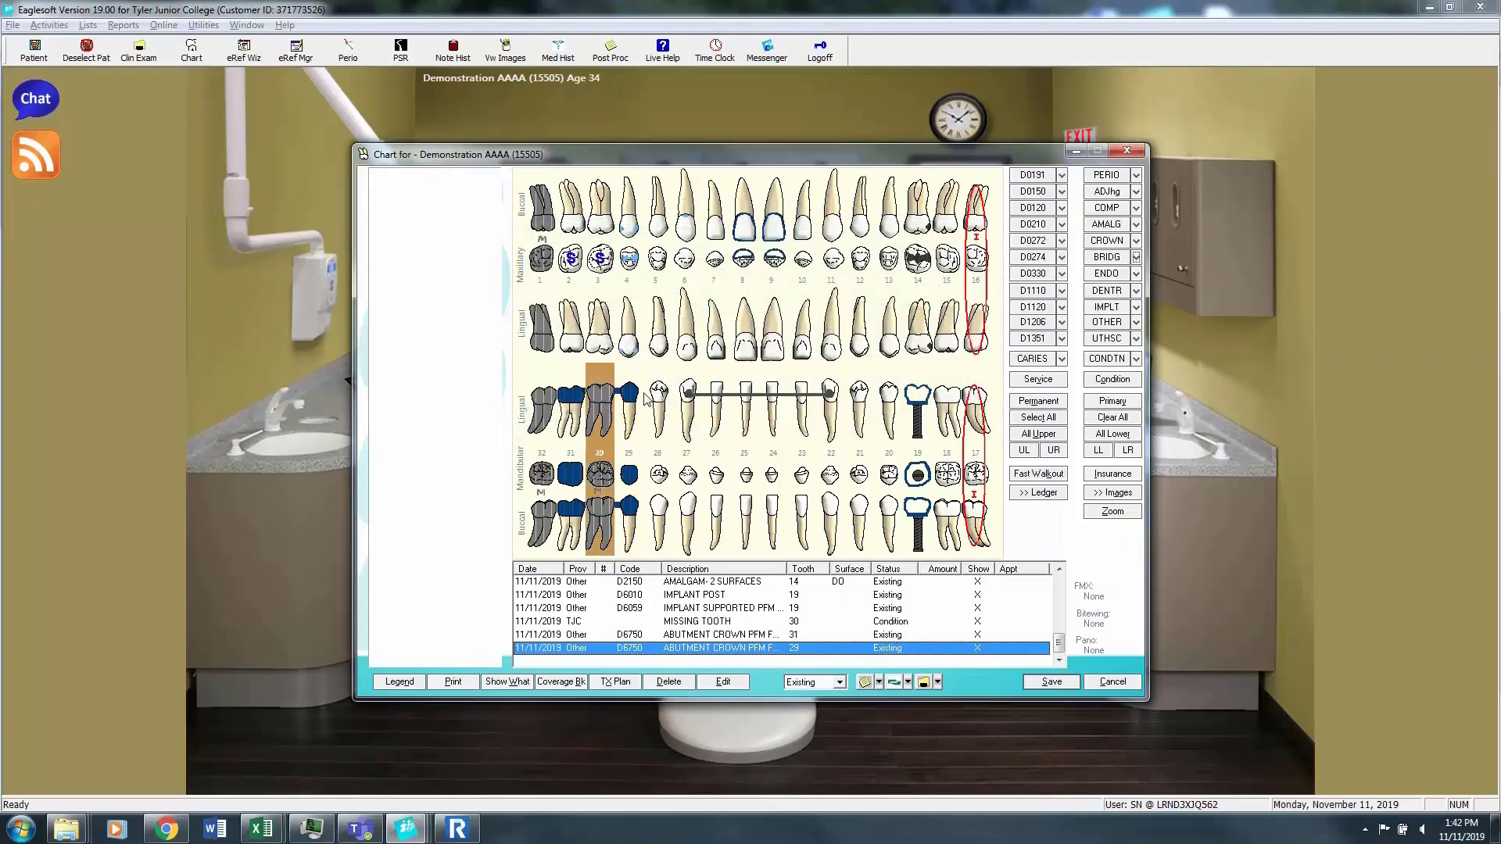
left_click(1136, 257)
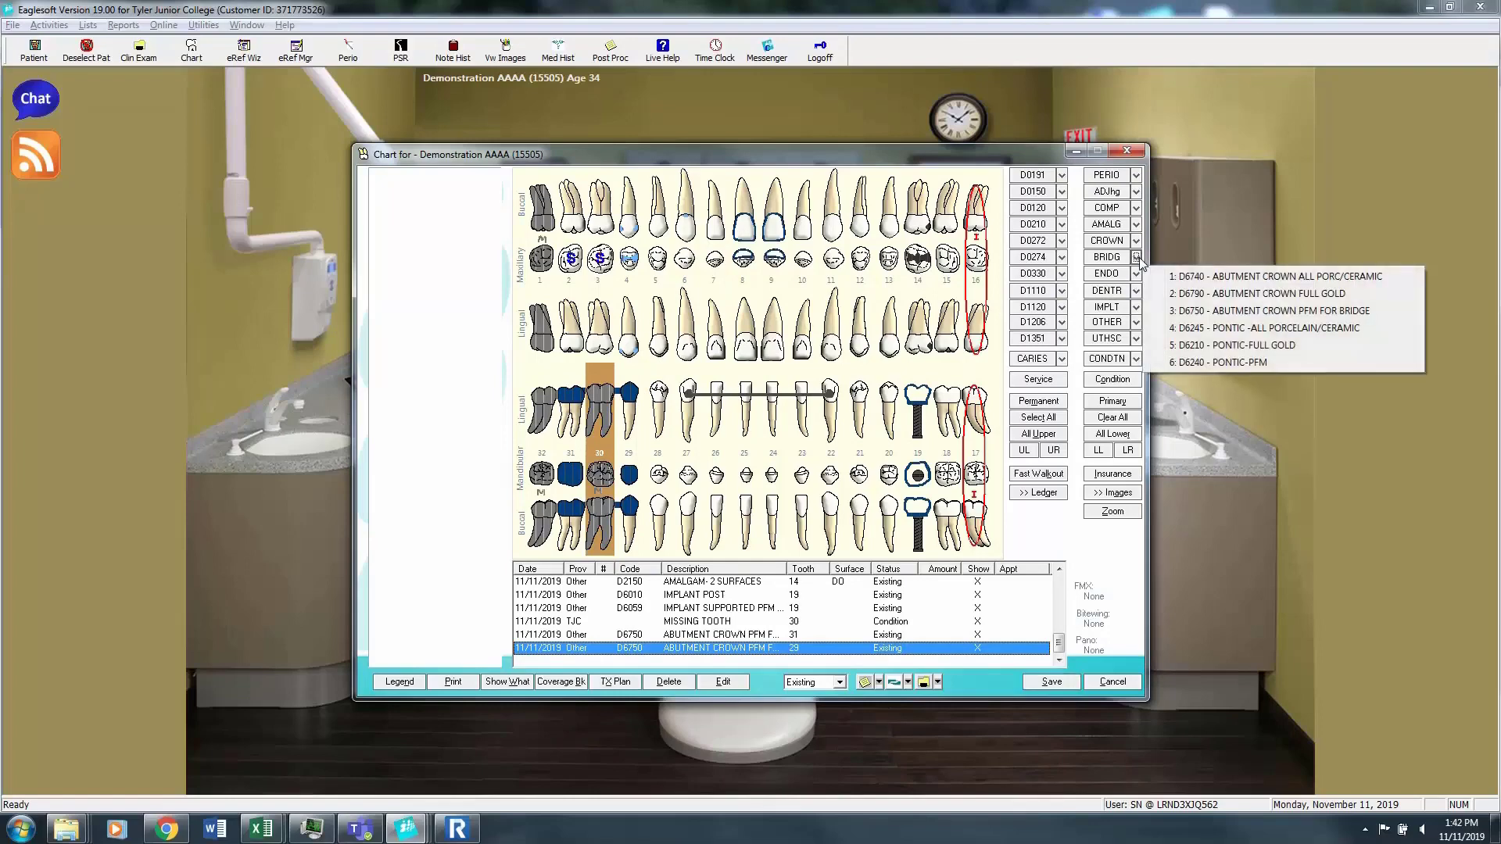
left_click(1196, 362)
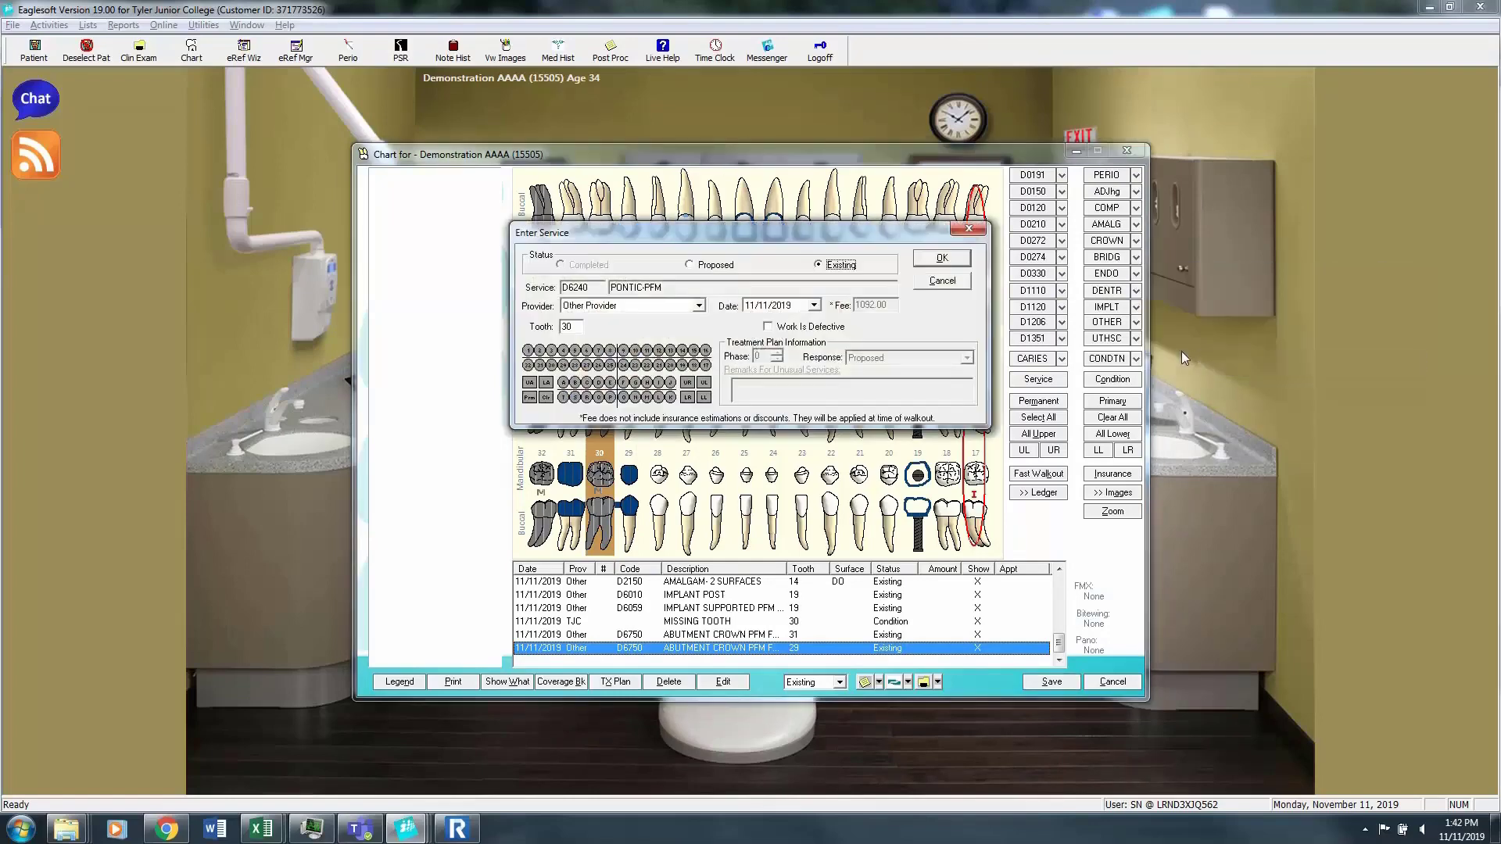
left_click(938, 258)
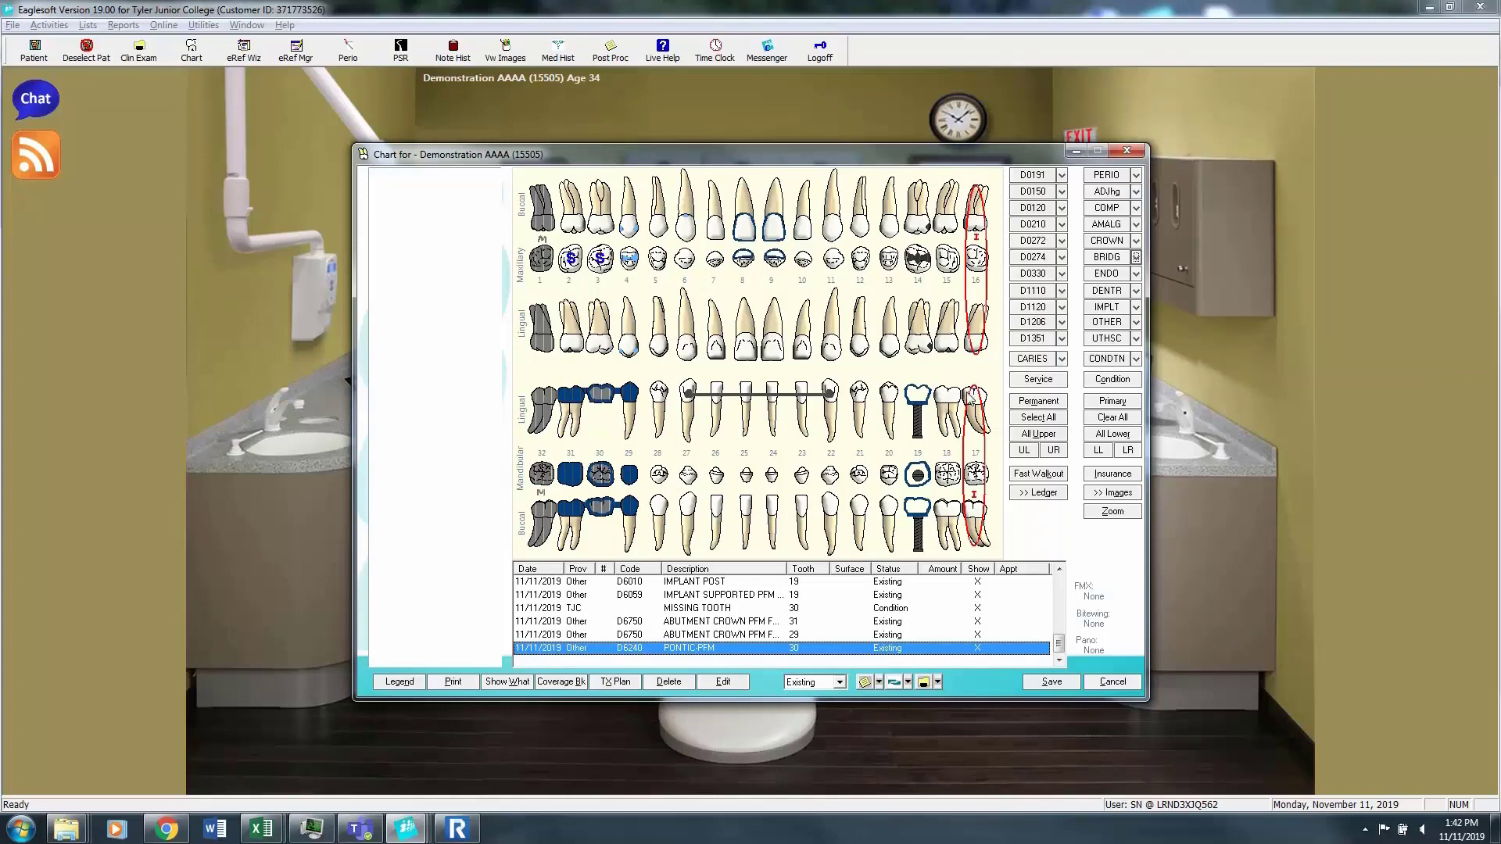
Step: Record an existing D3330 molar root canal on tooth 18
left_click(958, 474)
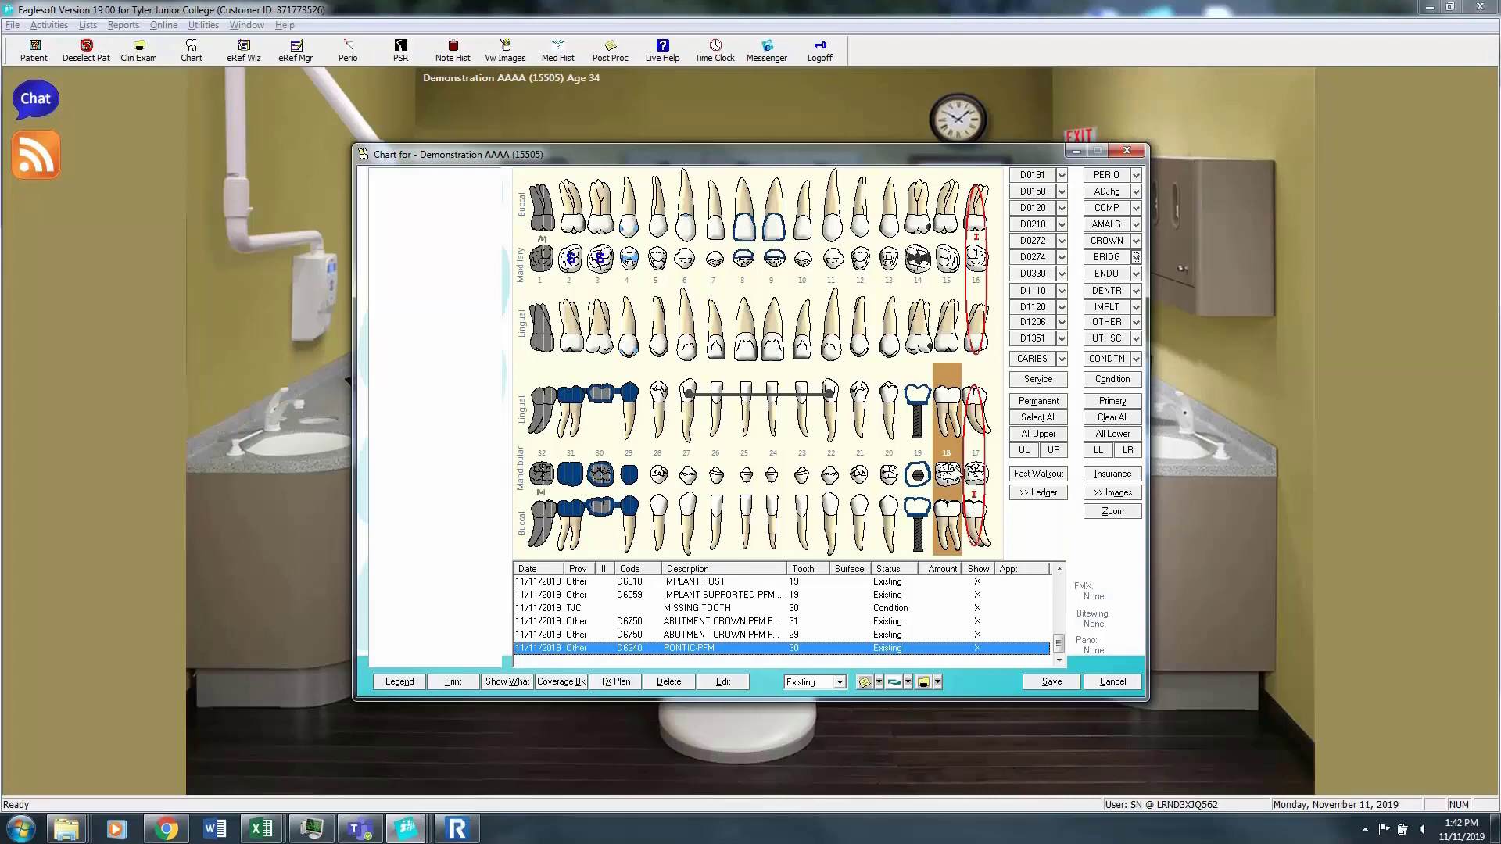
left_click(1136, 274)
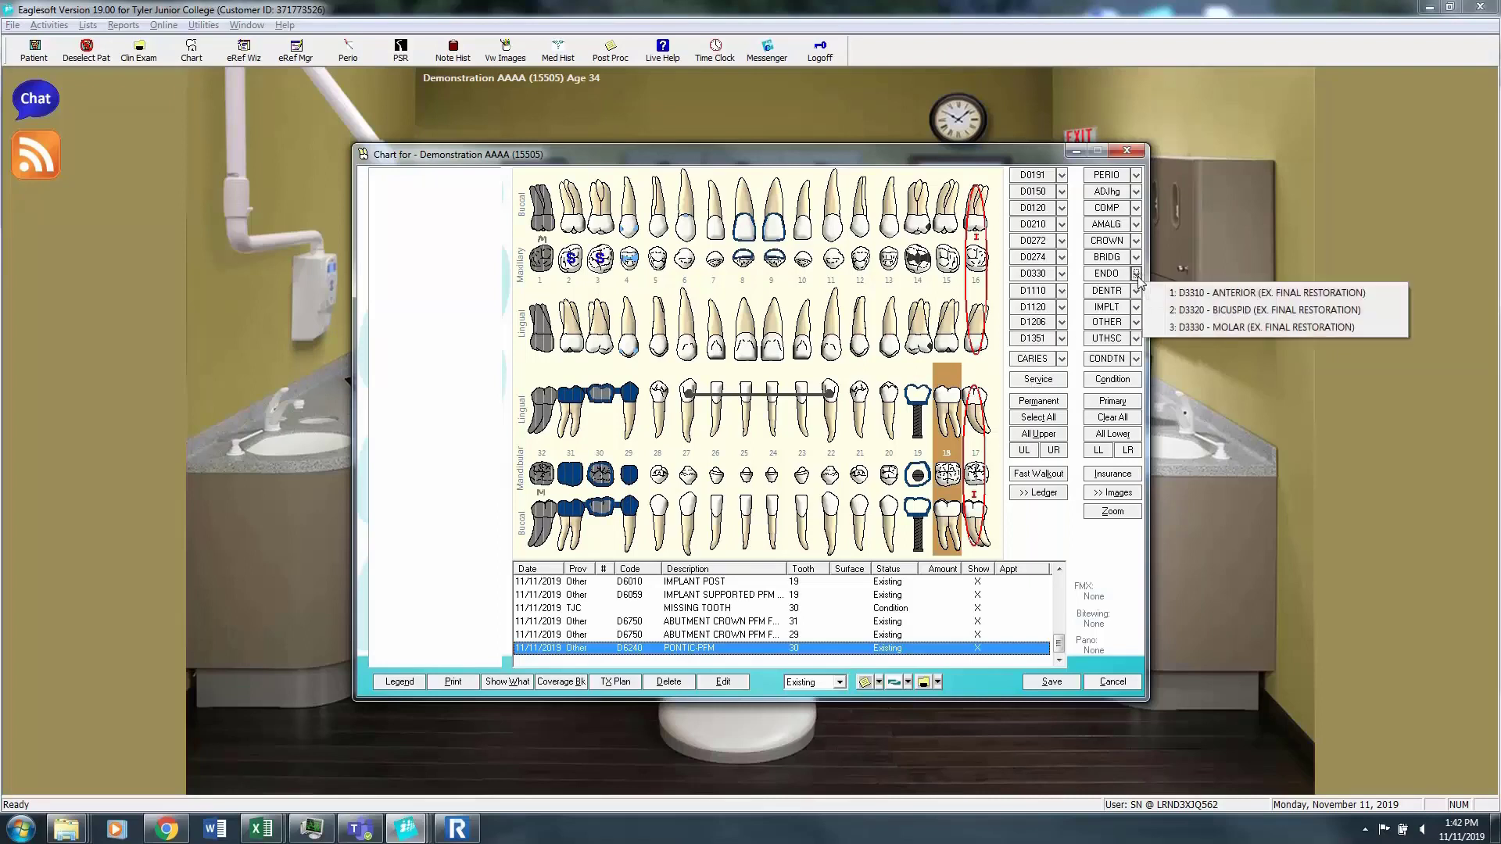
left_click(1219, 326)
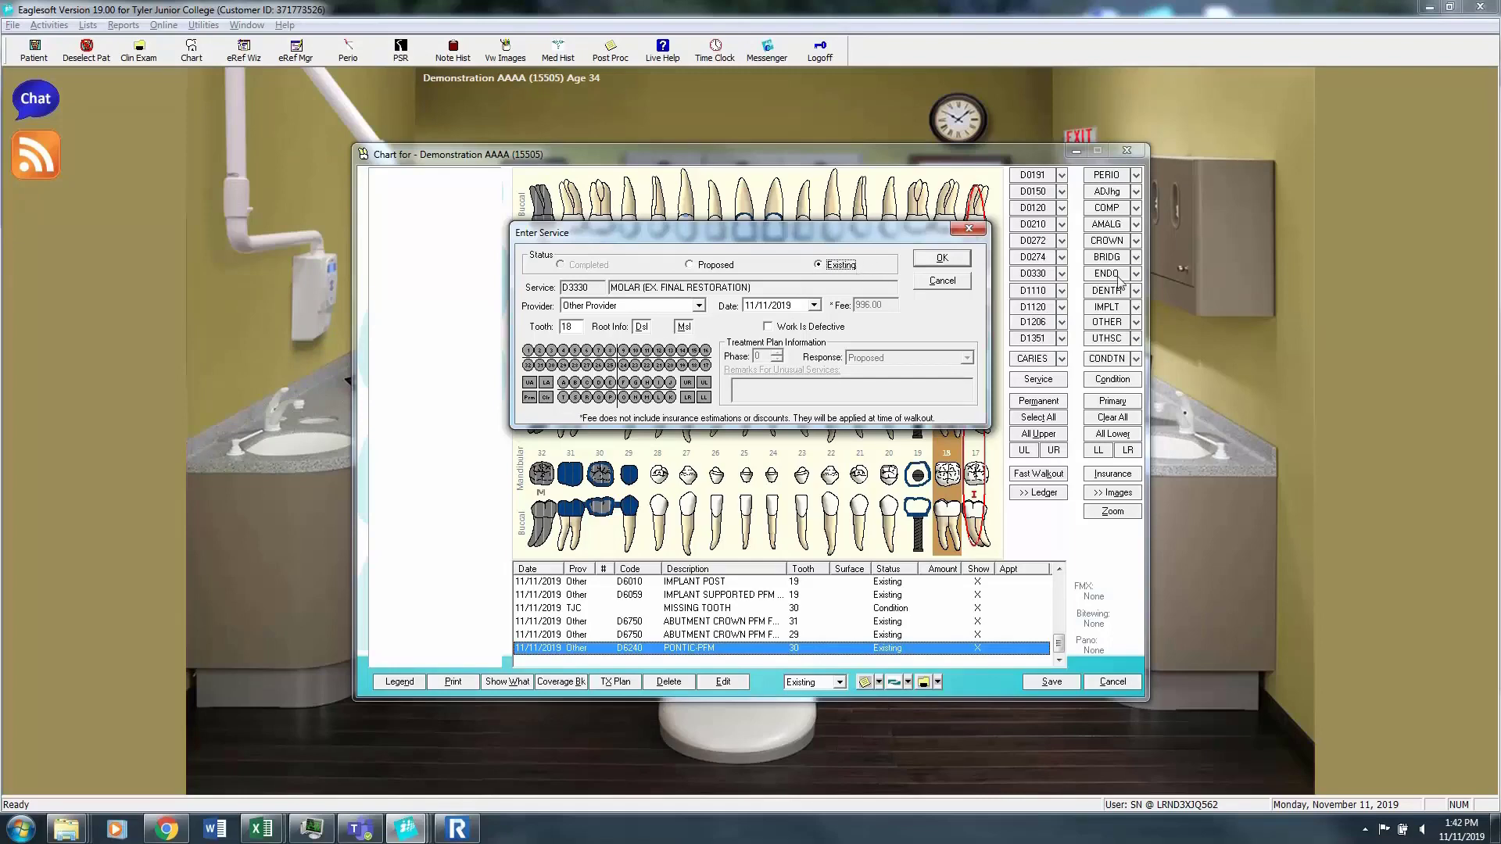
left_click(943, 260)
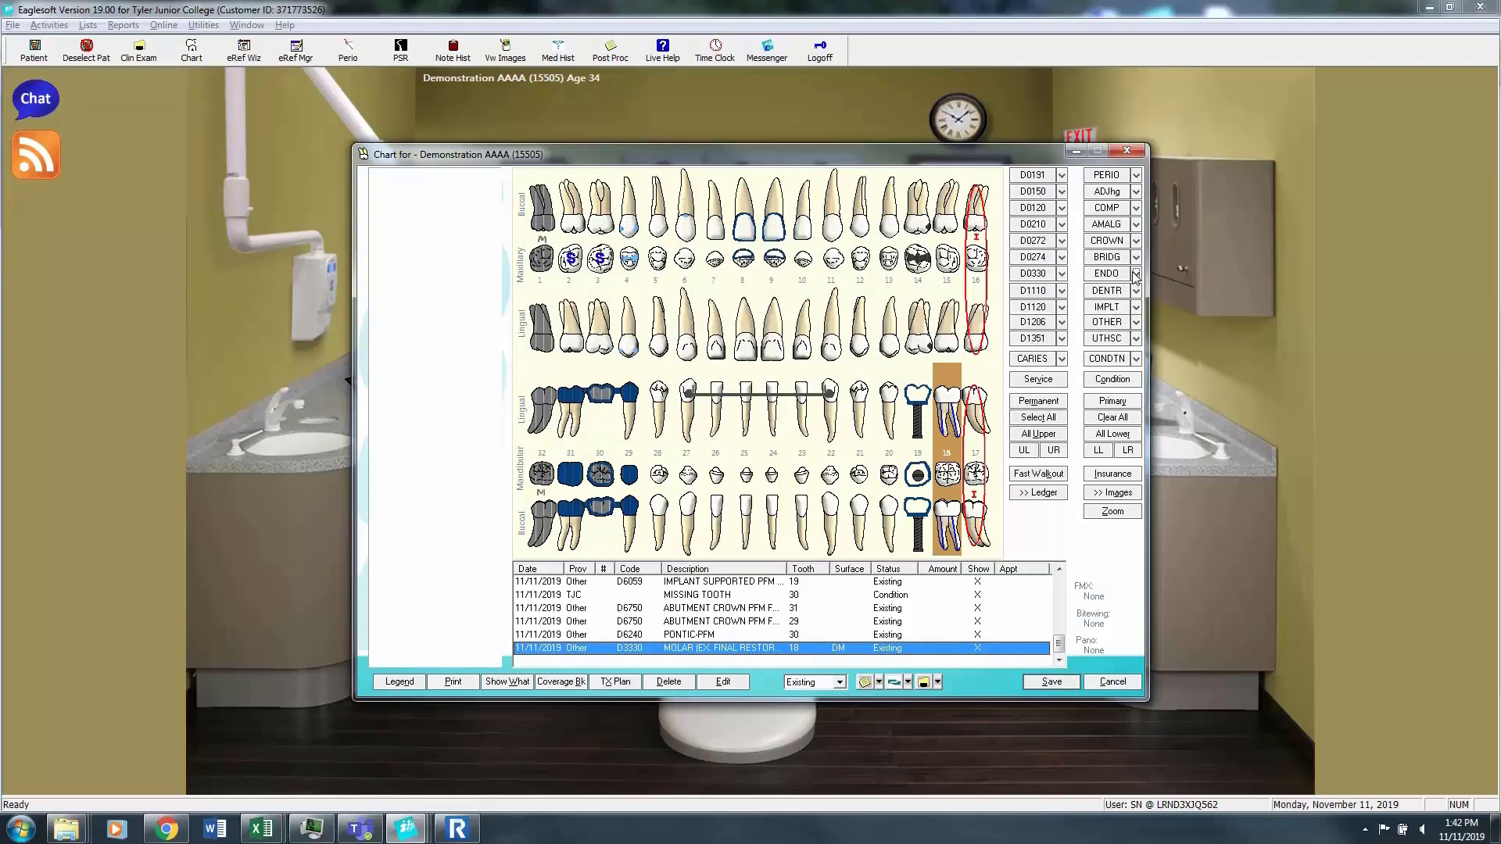
Step: Add a D2790 full cast high noble gold crown on tooth 18
left_click(1138, 244)
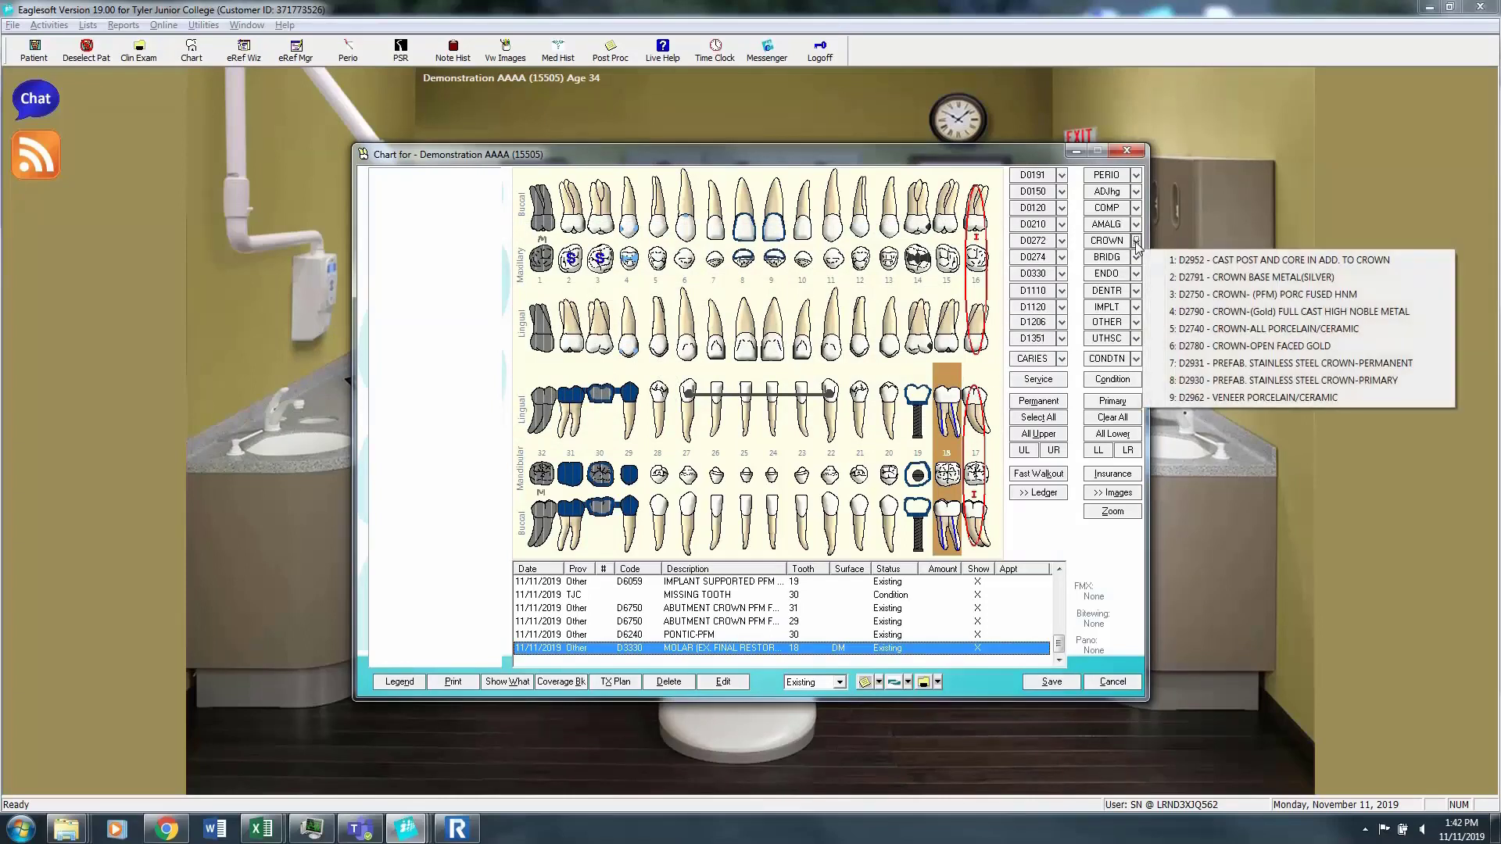
left_click(1194, 311)
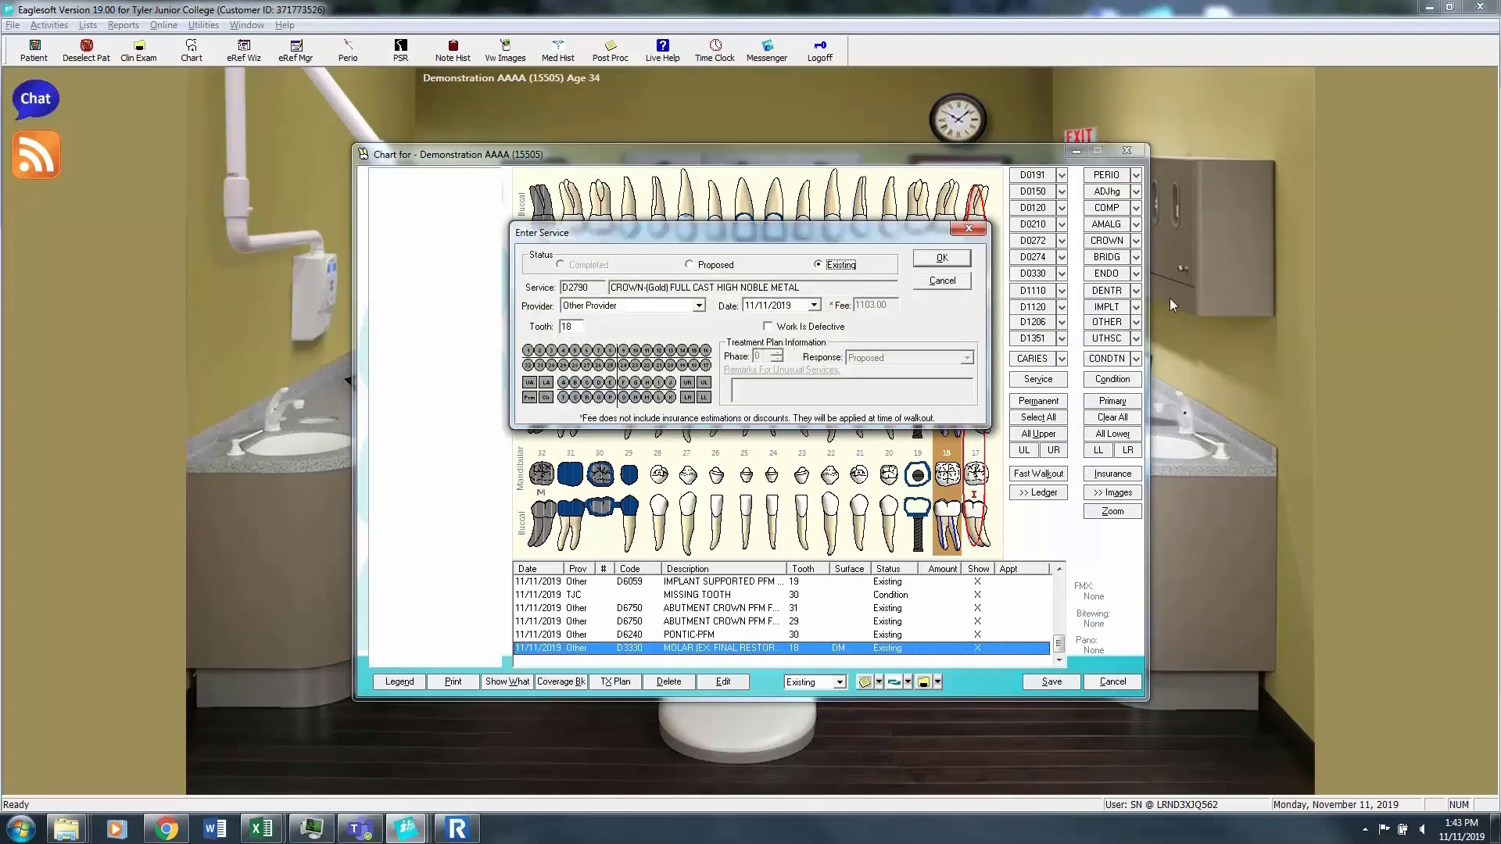
left_click(943, 258)
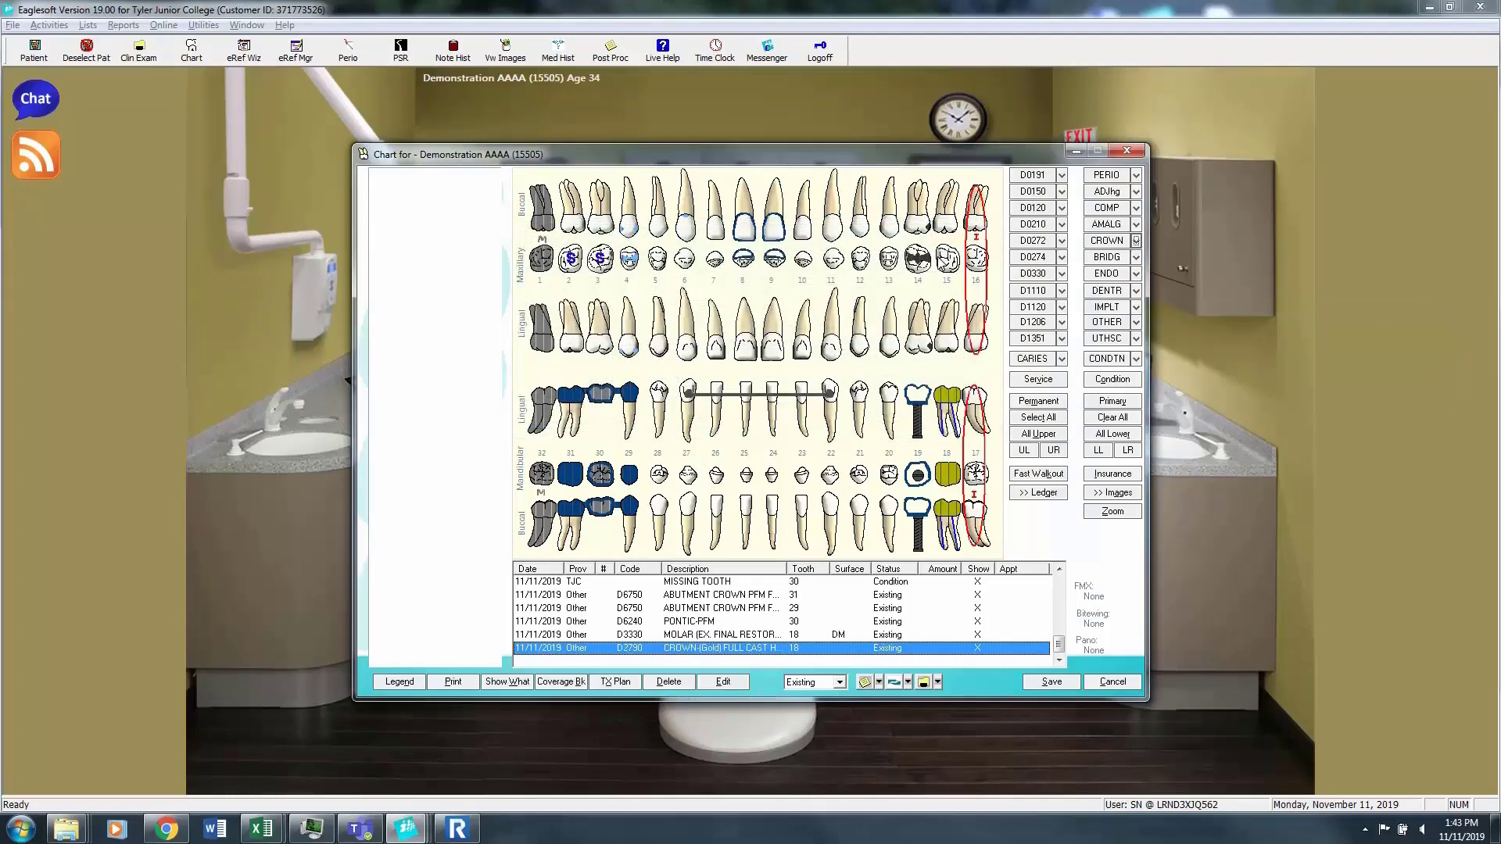
left_click(656, 450)
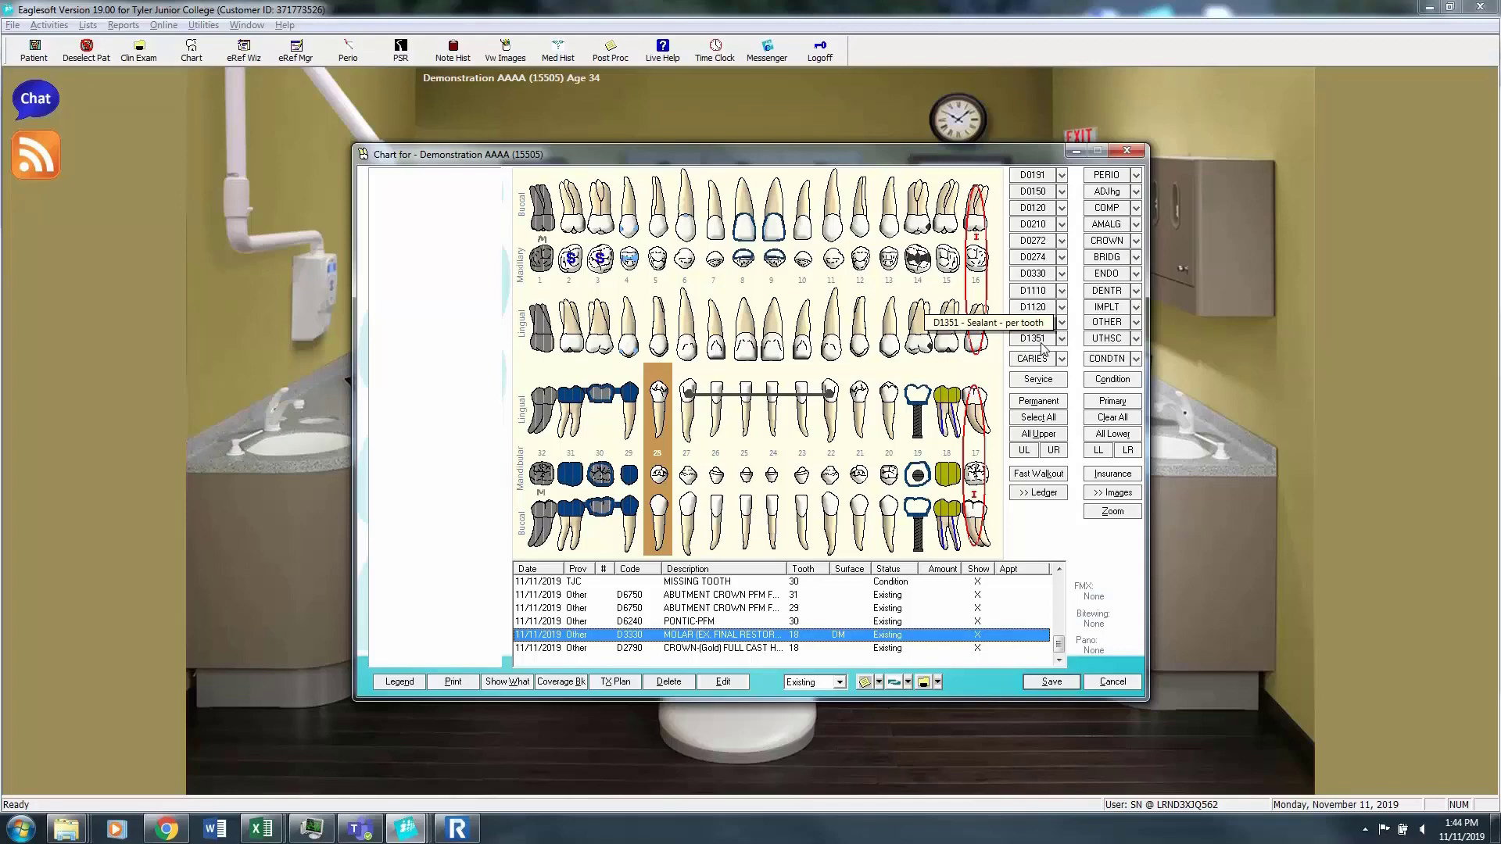
Step: Select every tooth and convert the chart to primary dentition, teeth A through T
left_click(1137, 359)
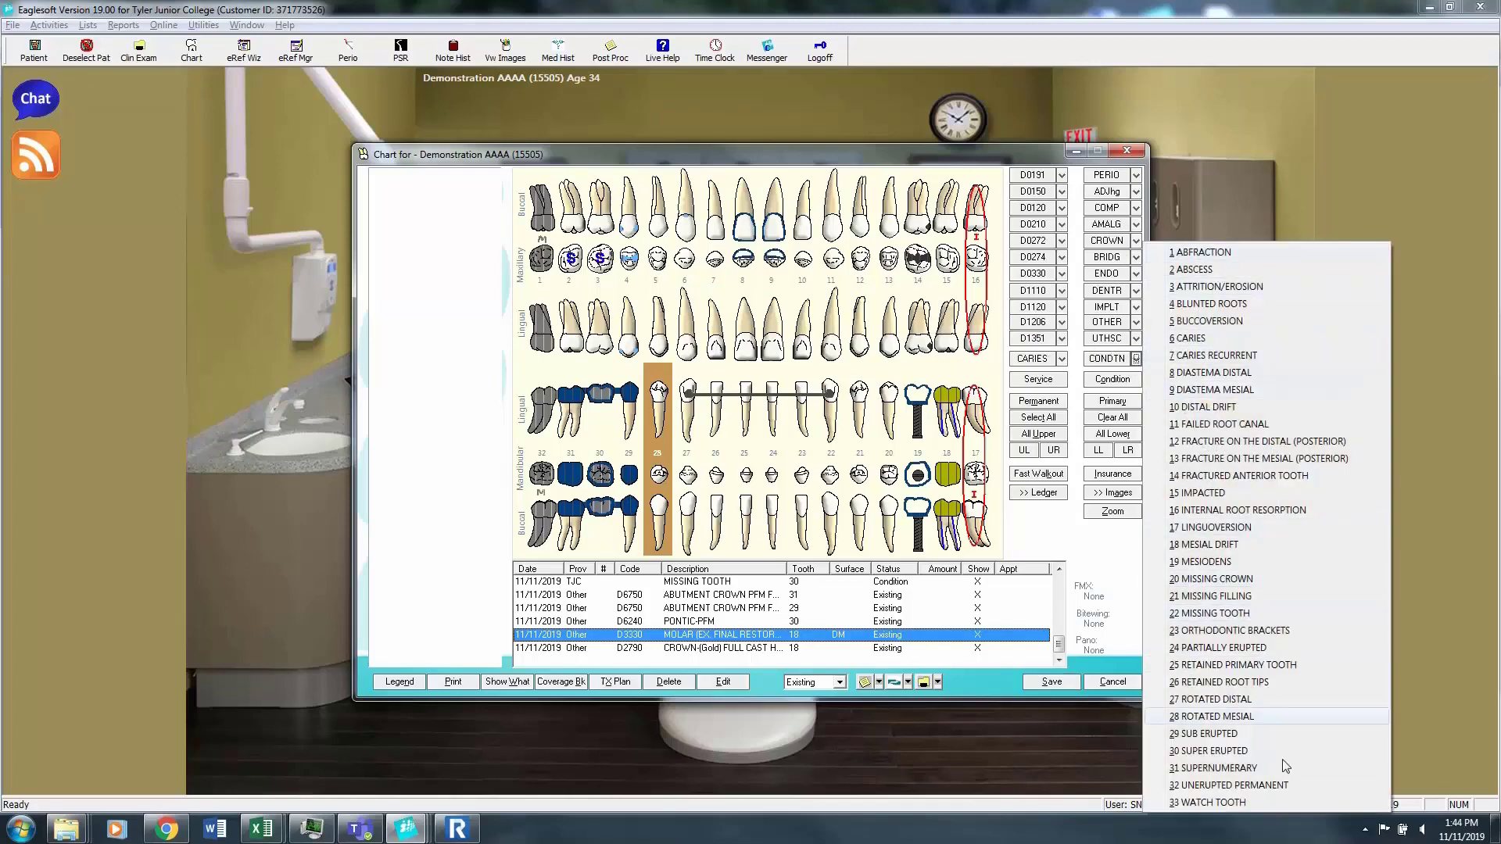
left_click(1050, 550)
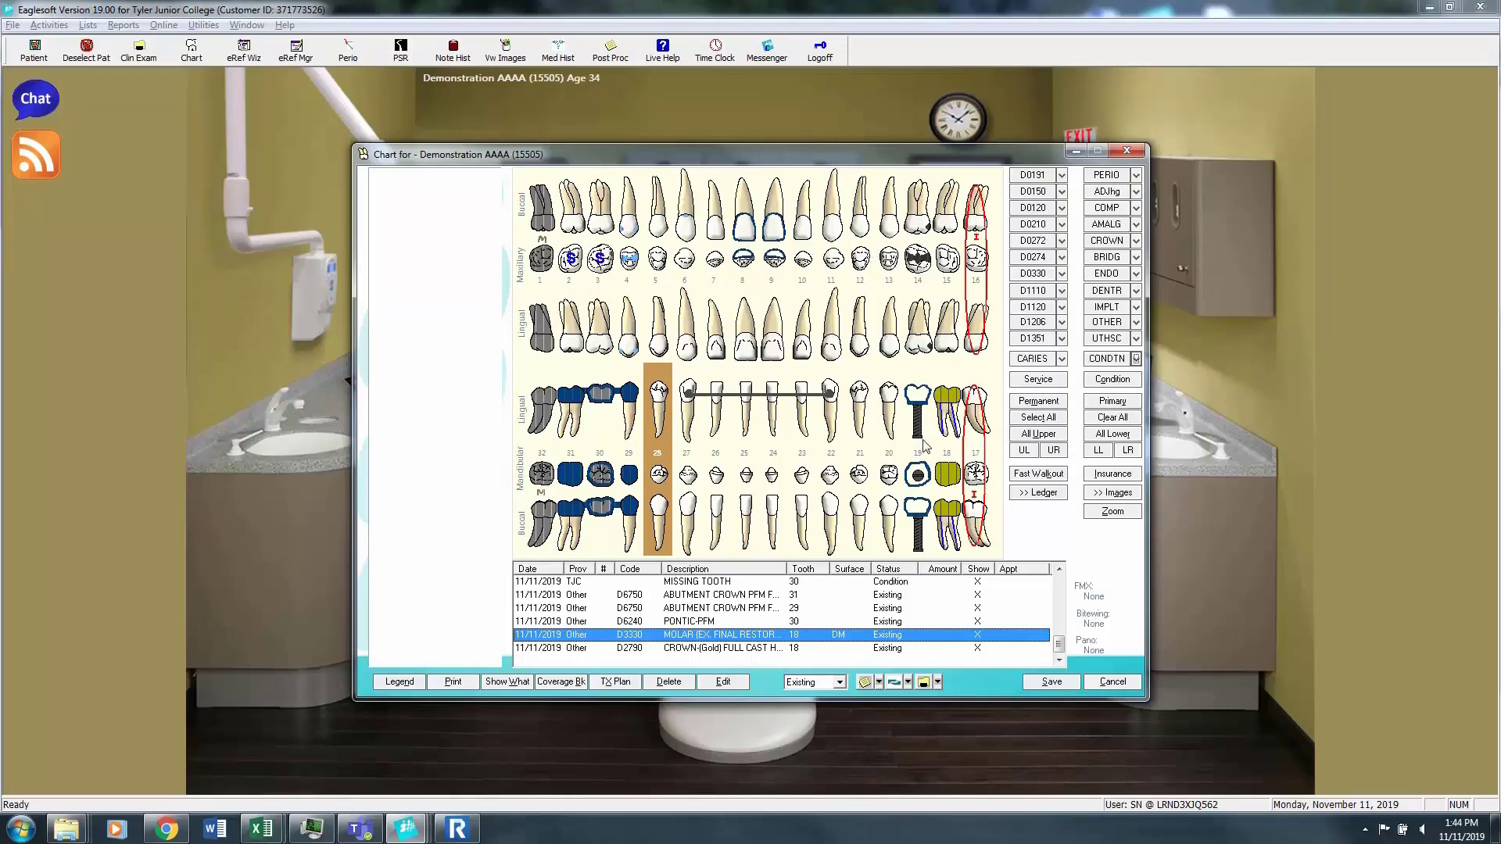
left_click(1033, 420)
left_click(1104, 405)
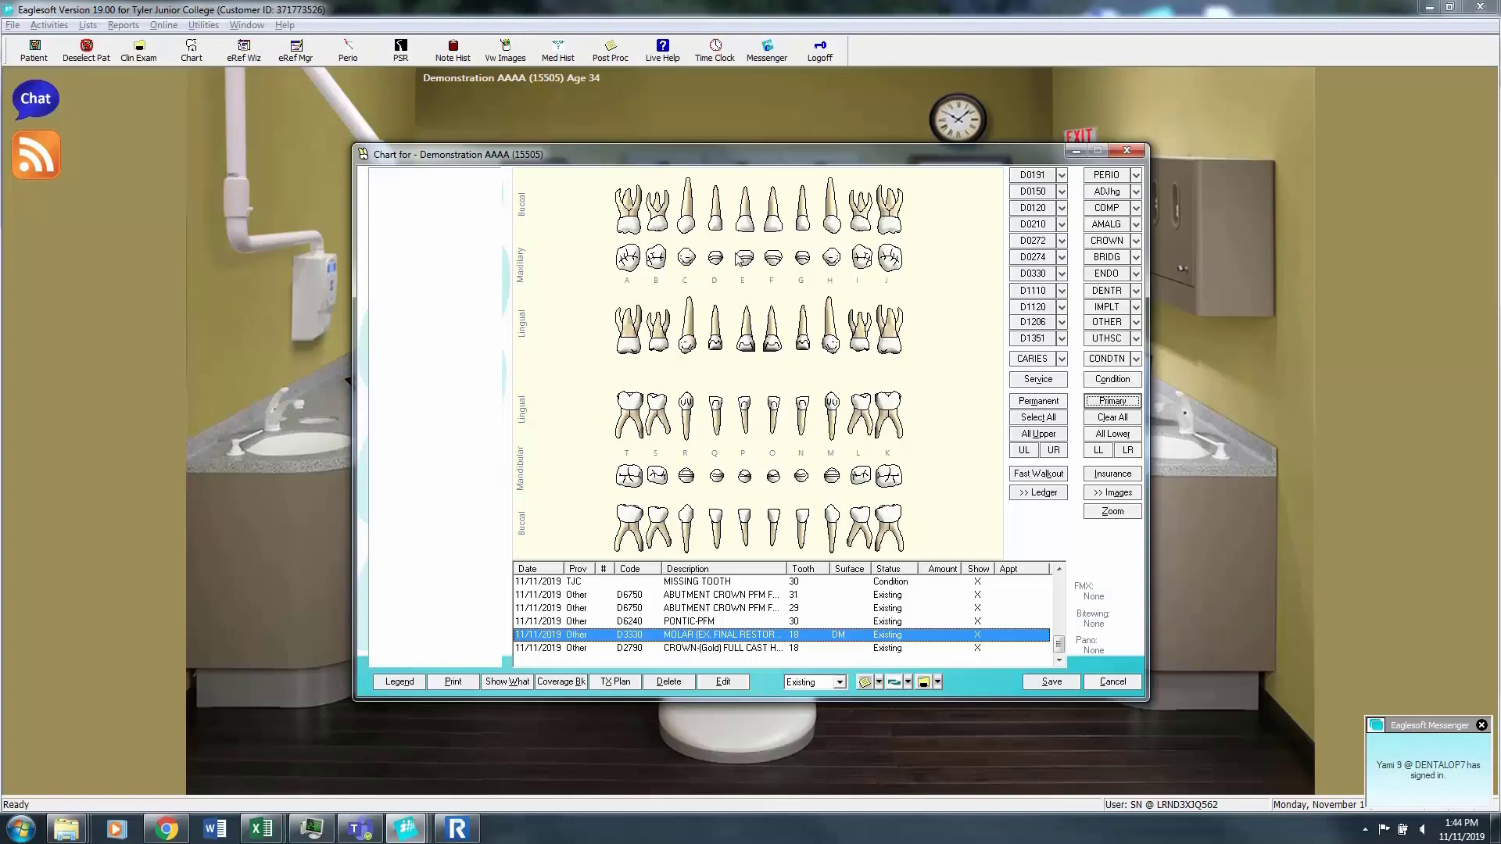
Step: Make teeth D–G, Q–N and the four empty end positions permanent
left_click(729, 264)
key("shift+Right")
key("shift+Right")
key("shift+Right")
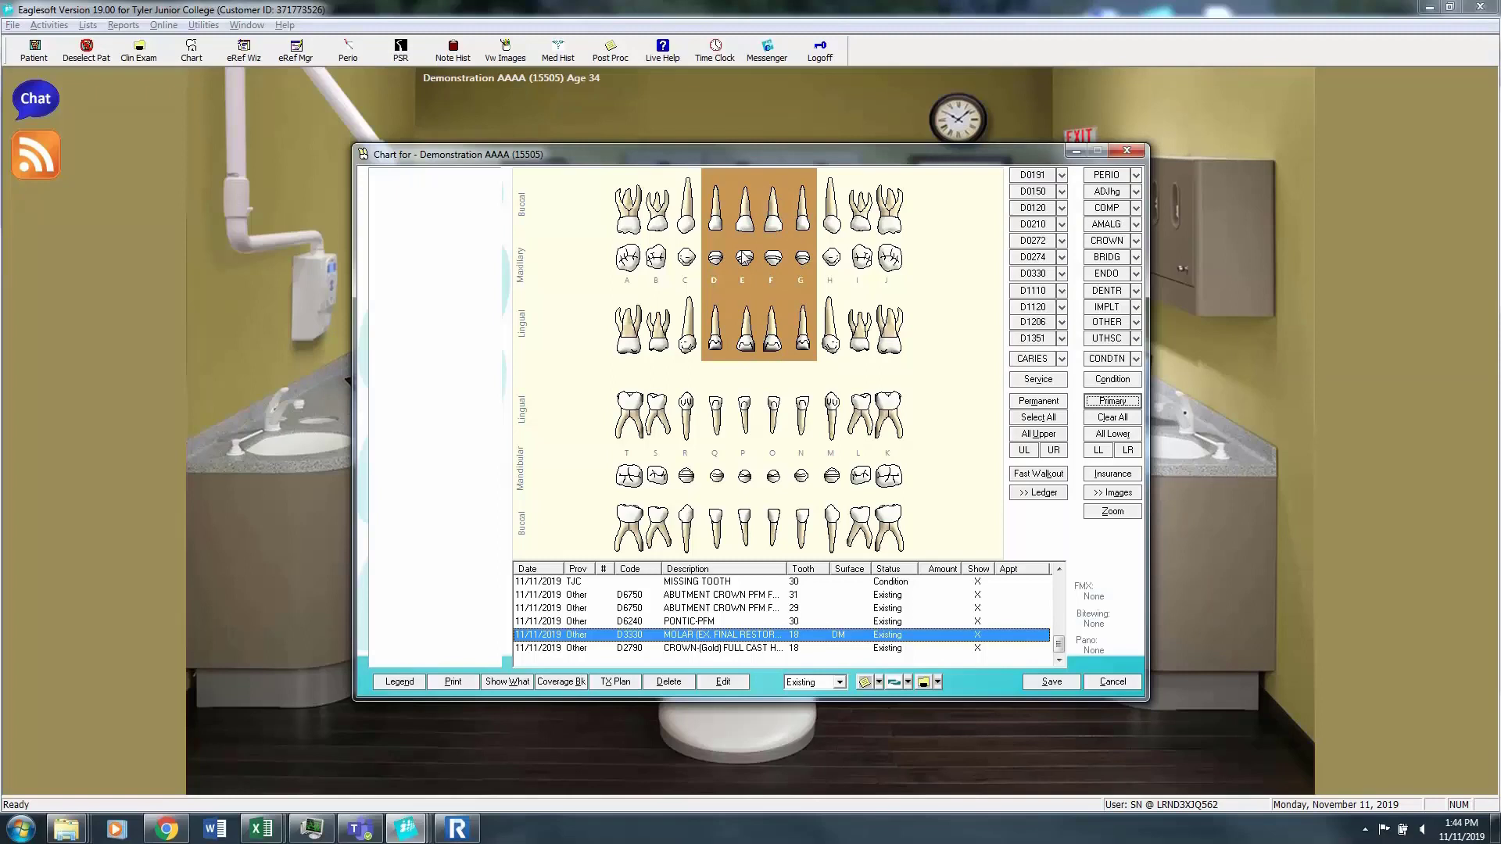
left_click(730, 423)
left_click(746, 424)
left_click(770, 427)
left_click(801, 422)
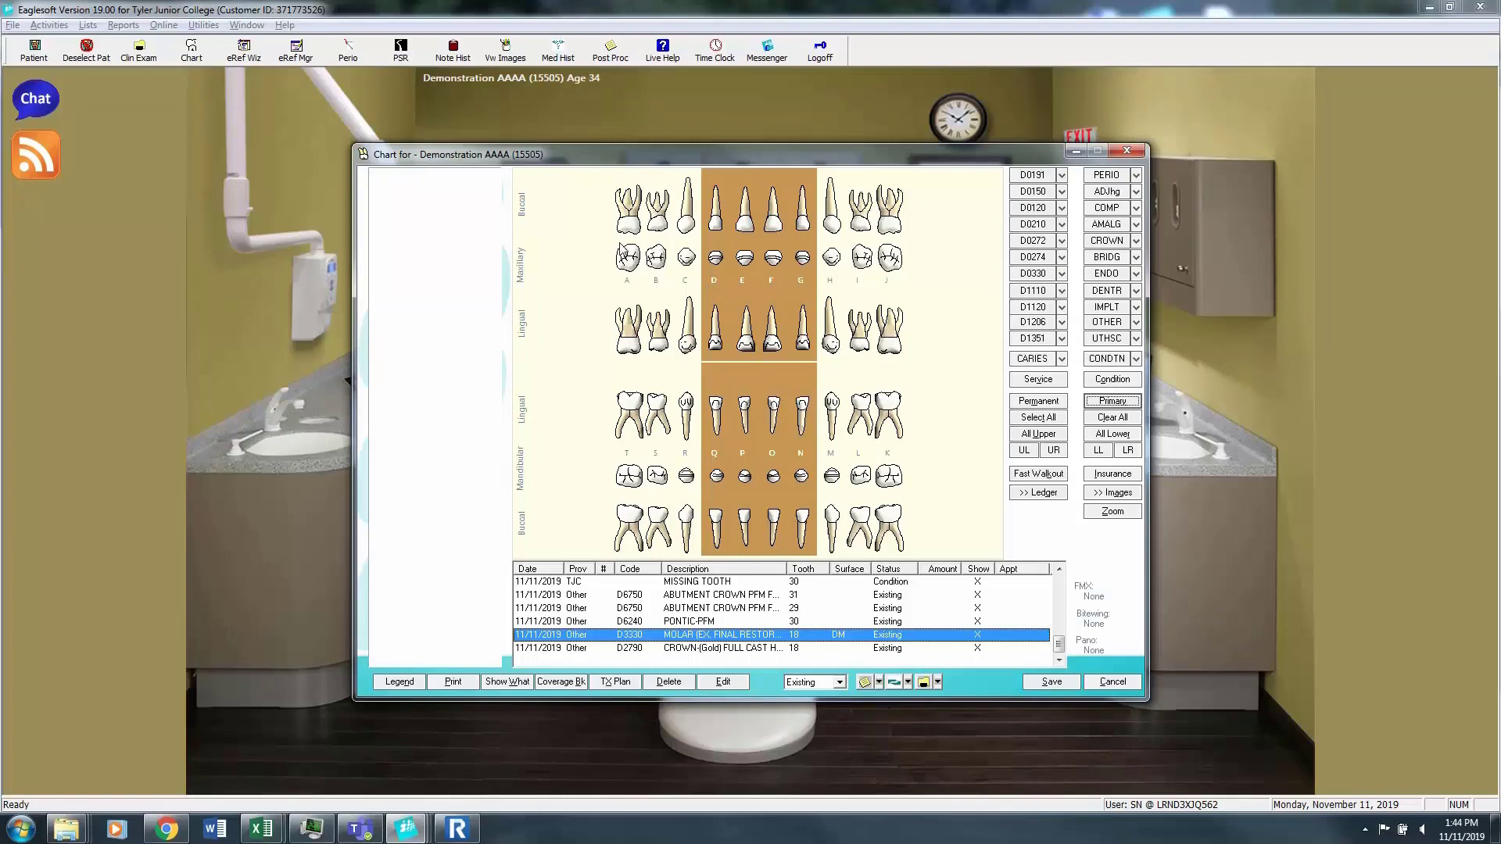
left_click(605, 272)
left_click(606, 401)
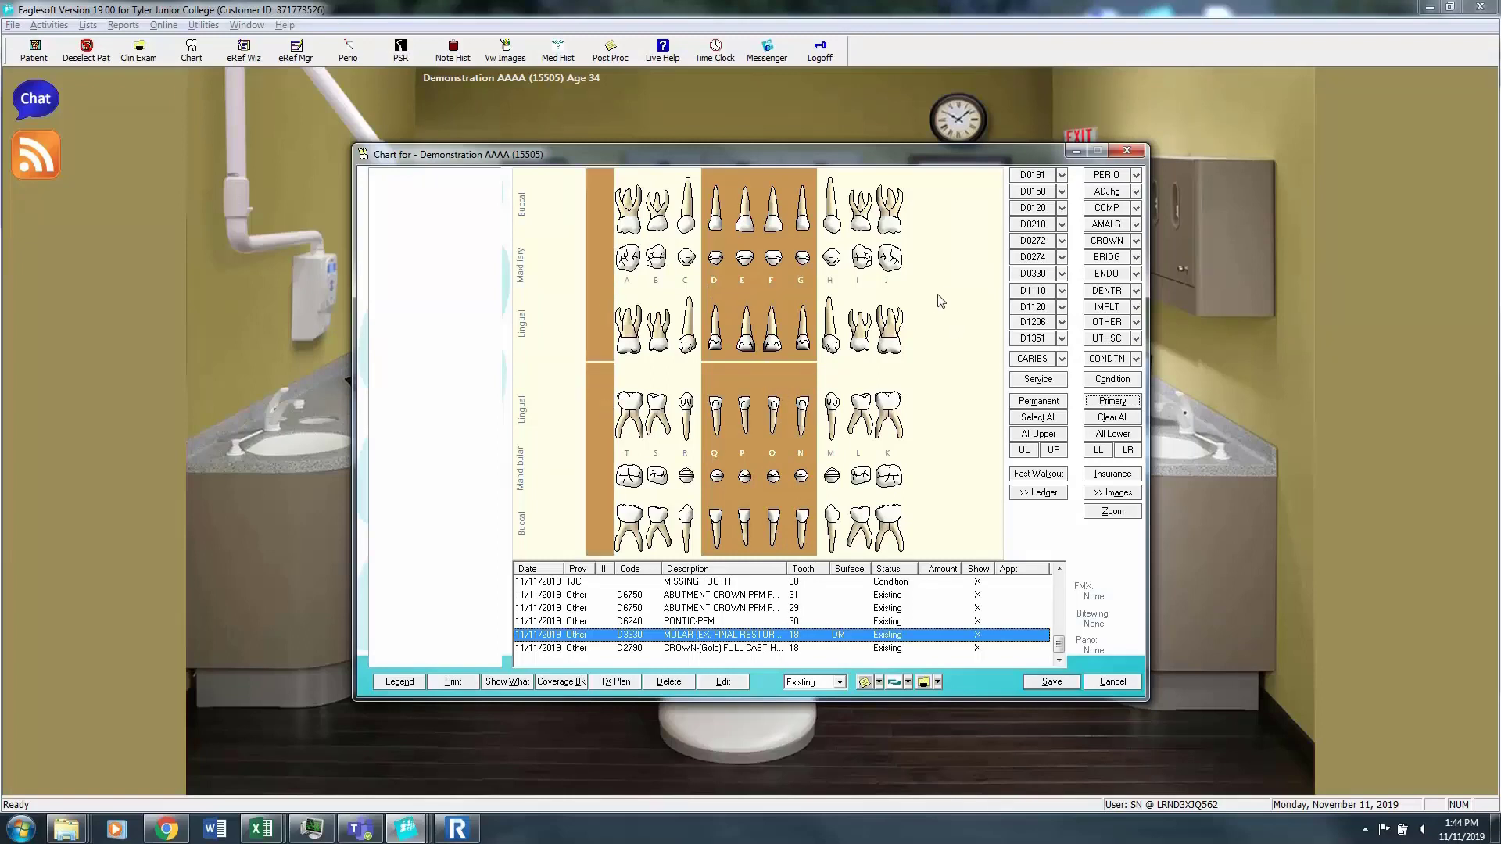
left_click(912, 300)
left_click(921, 419)
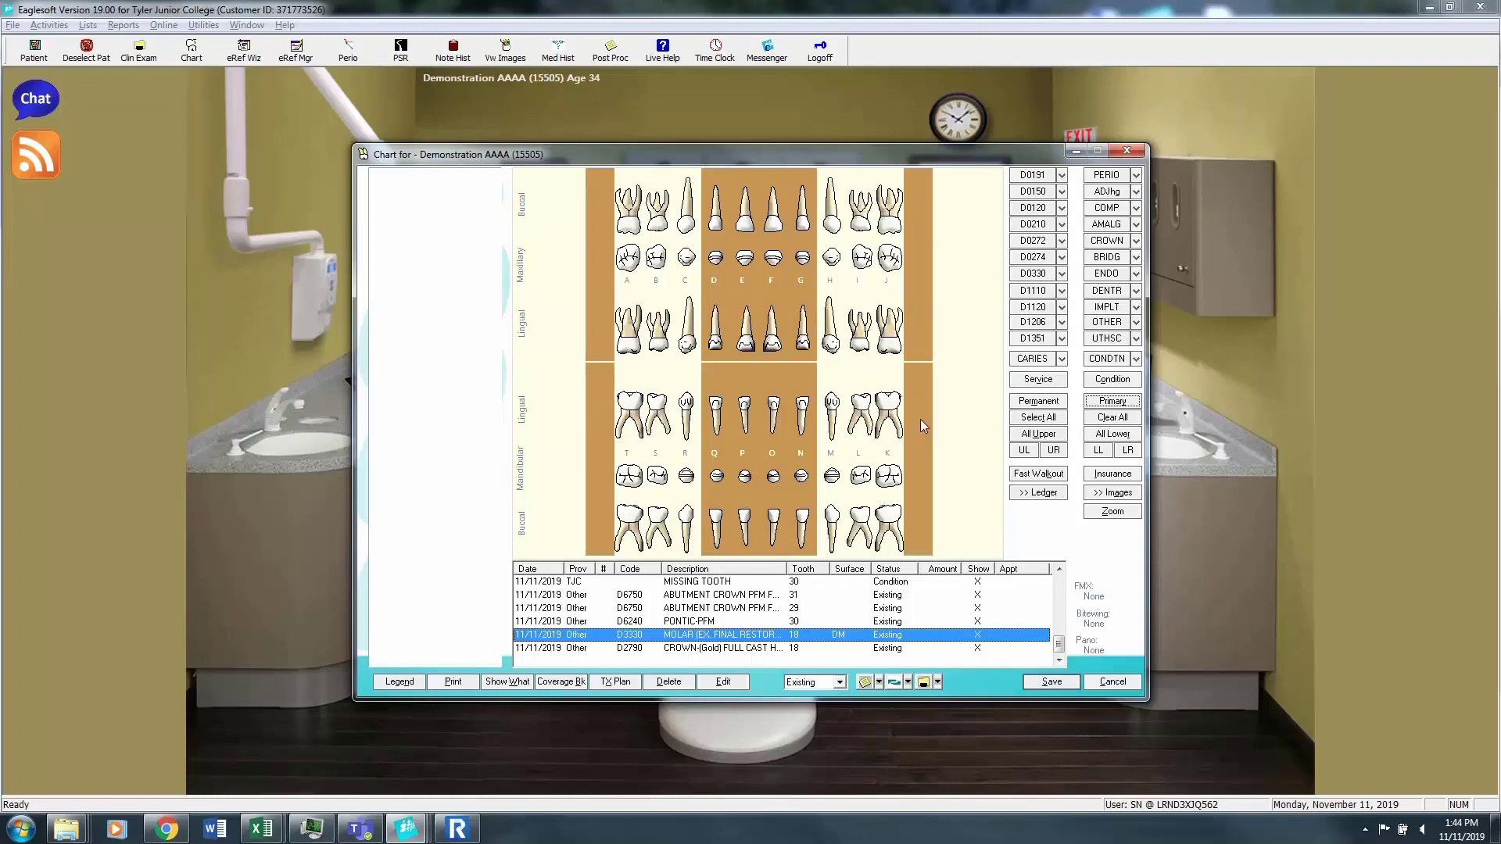
left_click(1041, 400)
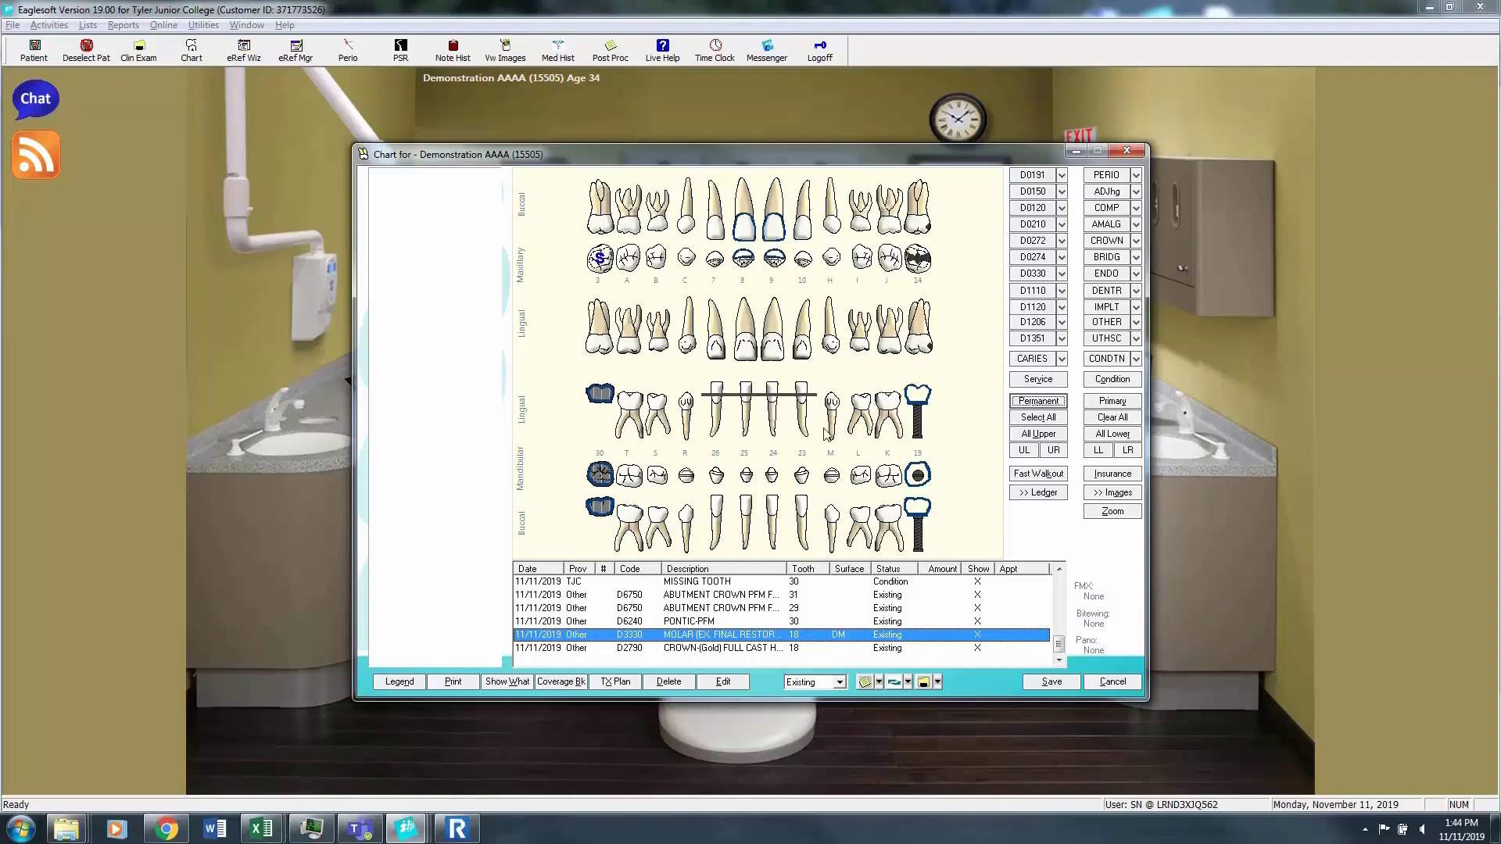
Step: Select all teeth and convert the chart back to permanent teeth 1–32
left_click(1048, 421)
left_click(1046, 402)
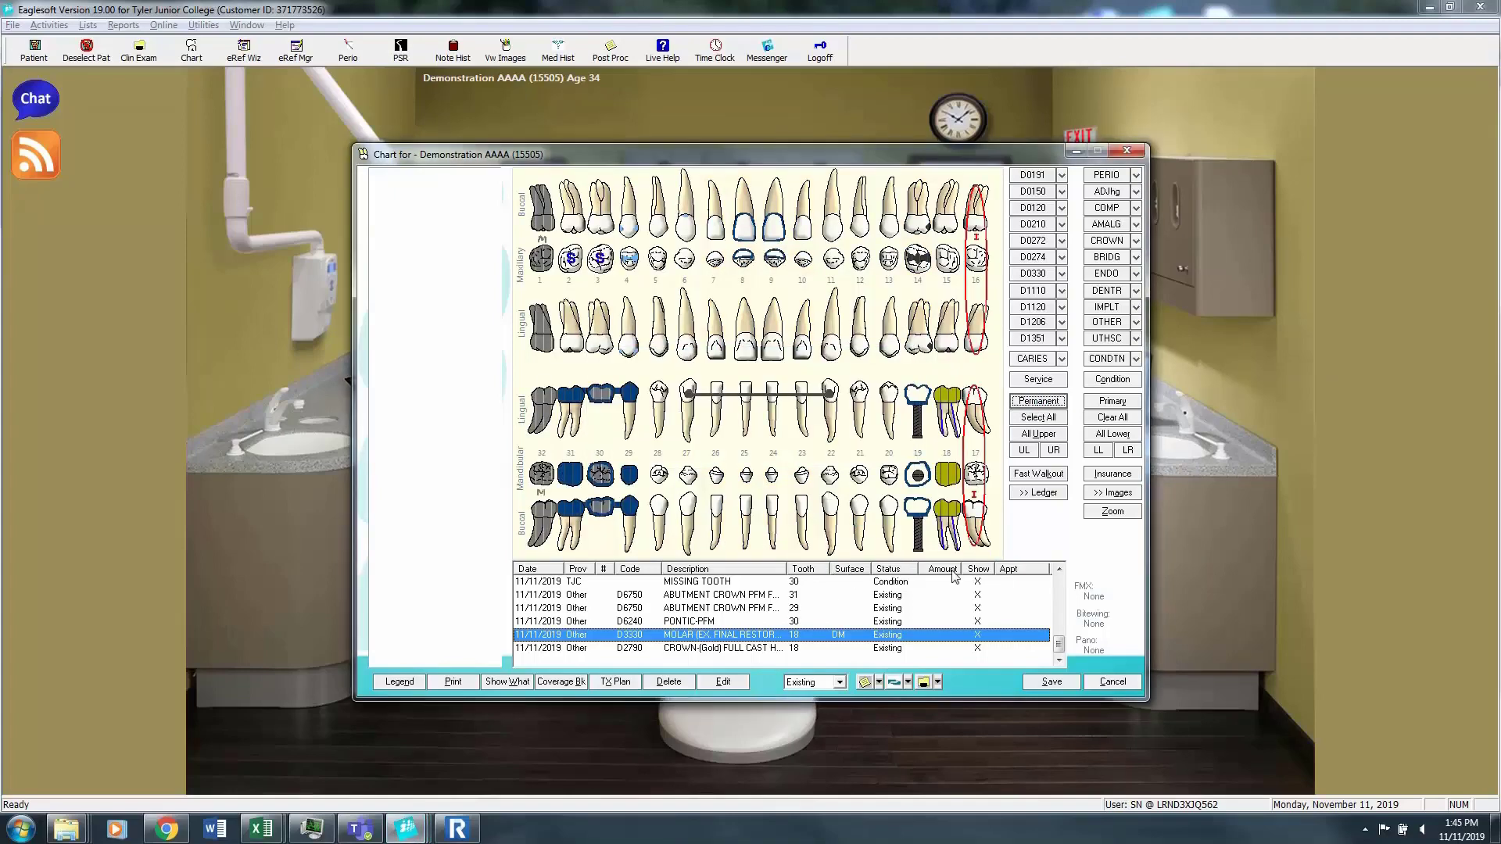